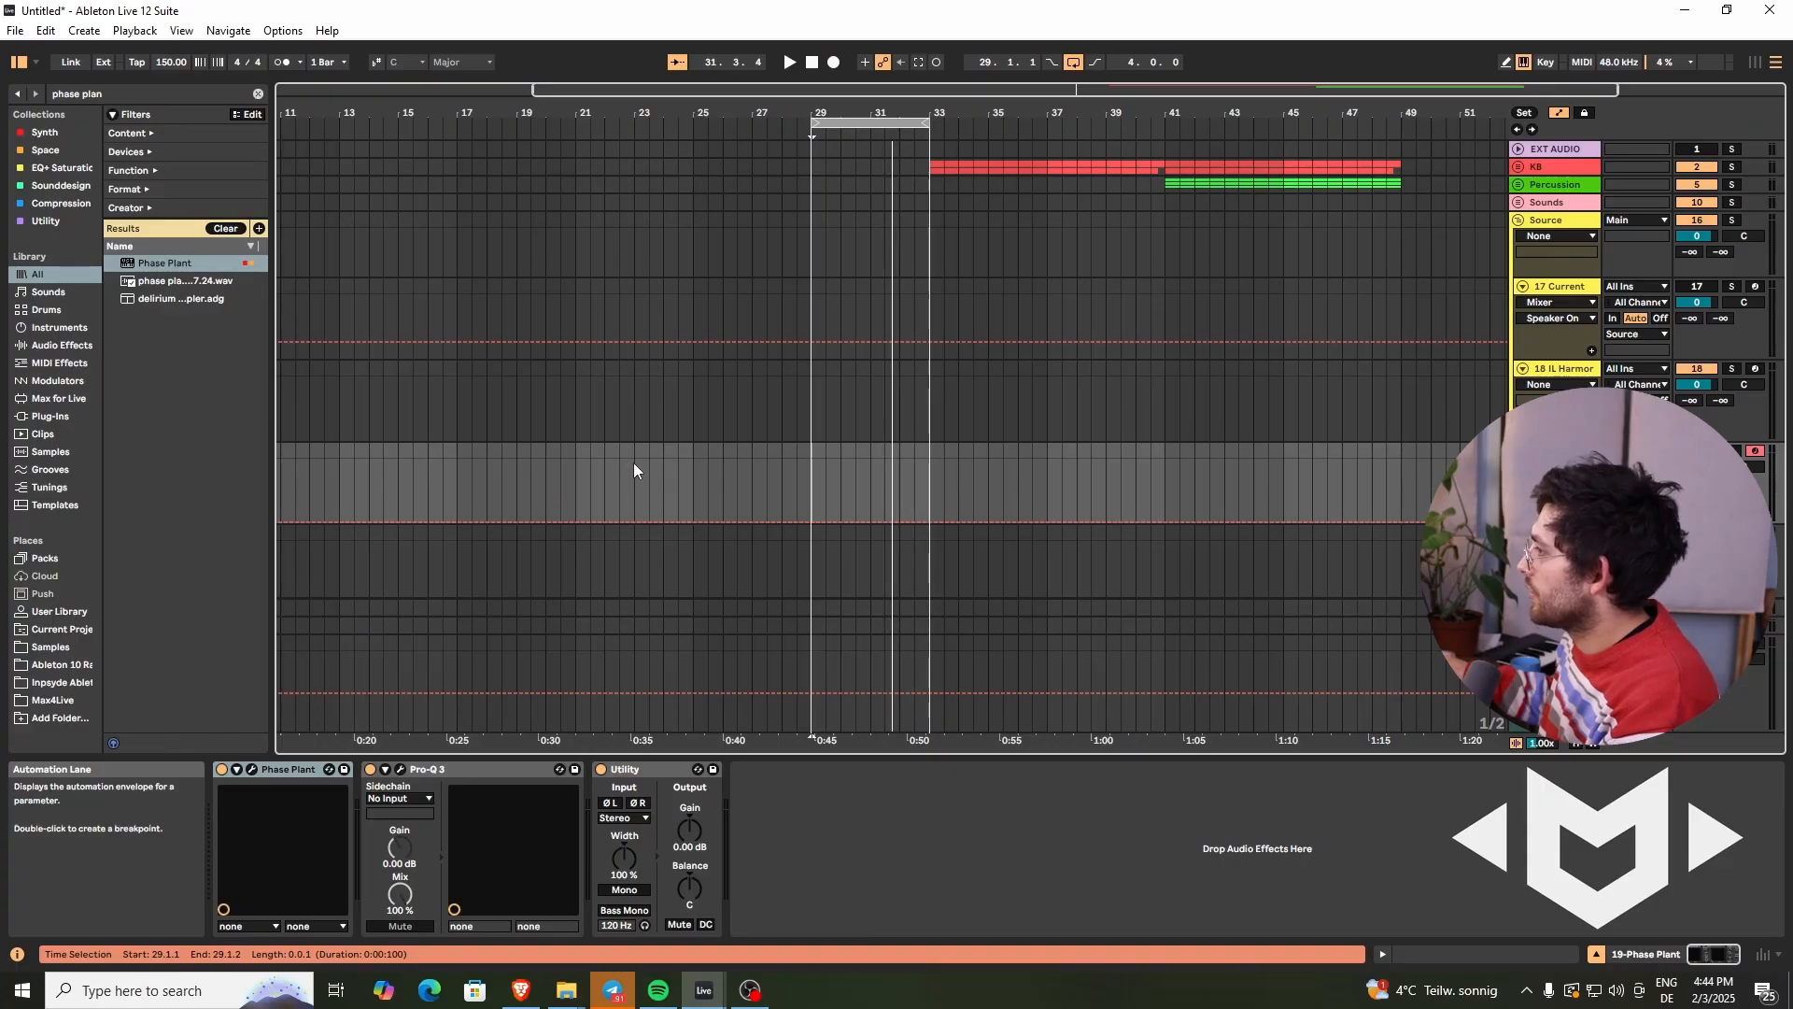
- Open the Phase Plant instrument on the selected track and add a Wavetable generator
{"action": "left_click", "coordinate": [694, 464]}
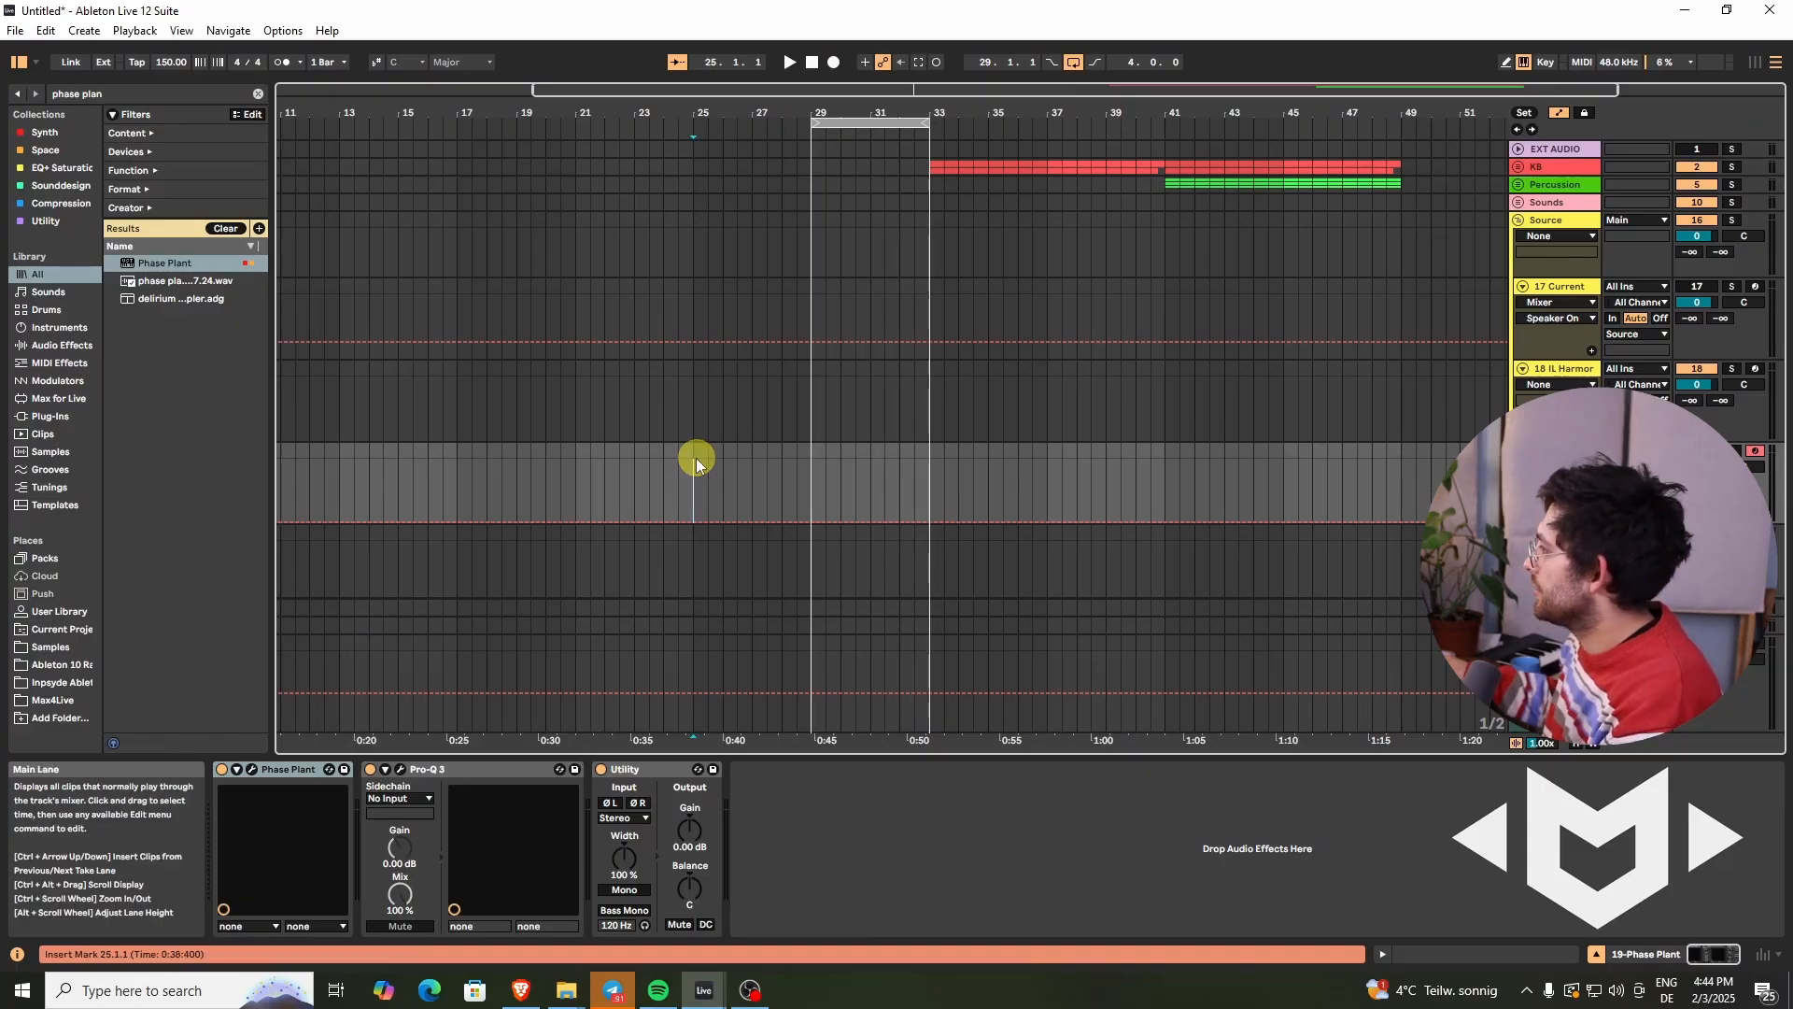
{"action": "left_click", "coordinate": [251, 768]}
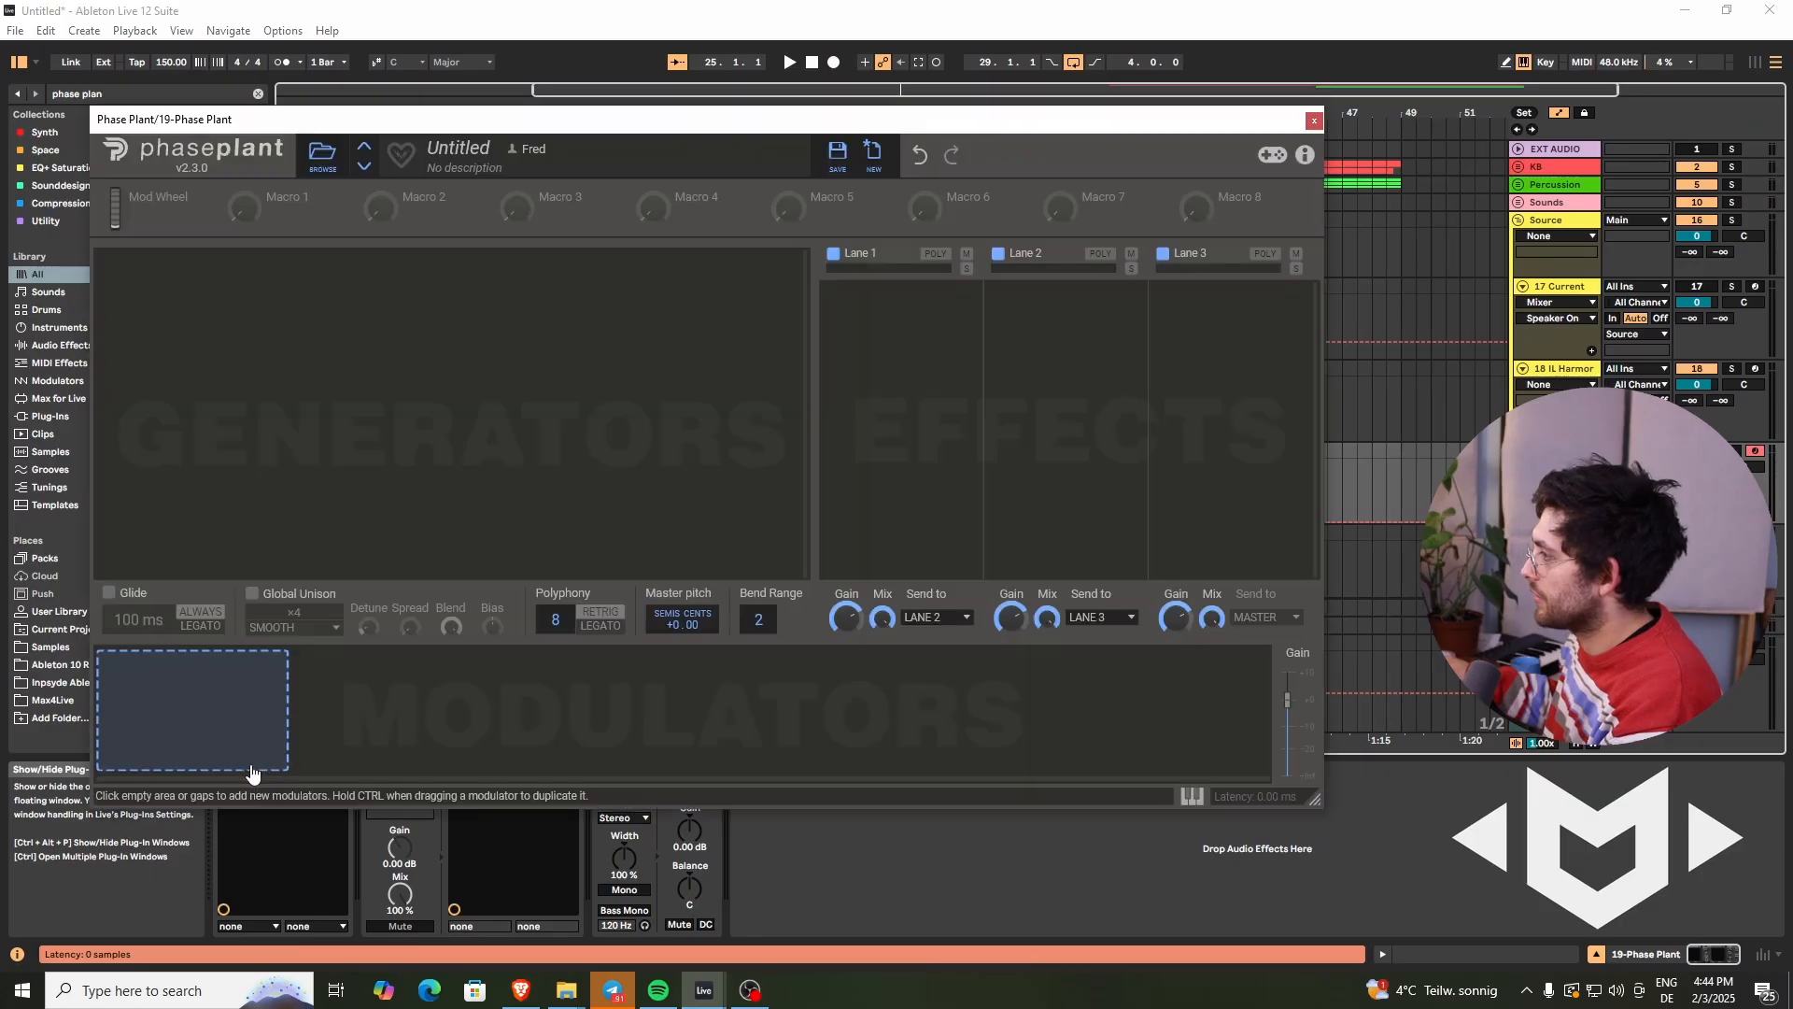
{"action": "left_click", "coordinate": [370, 314]}
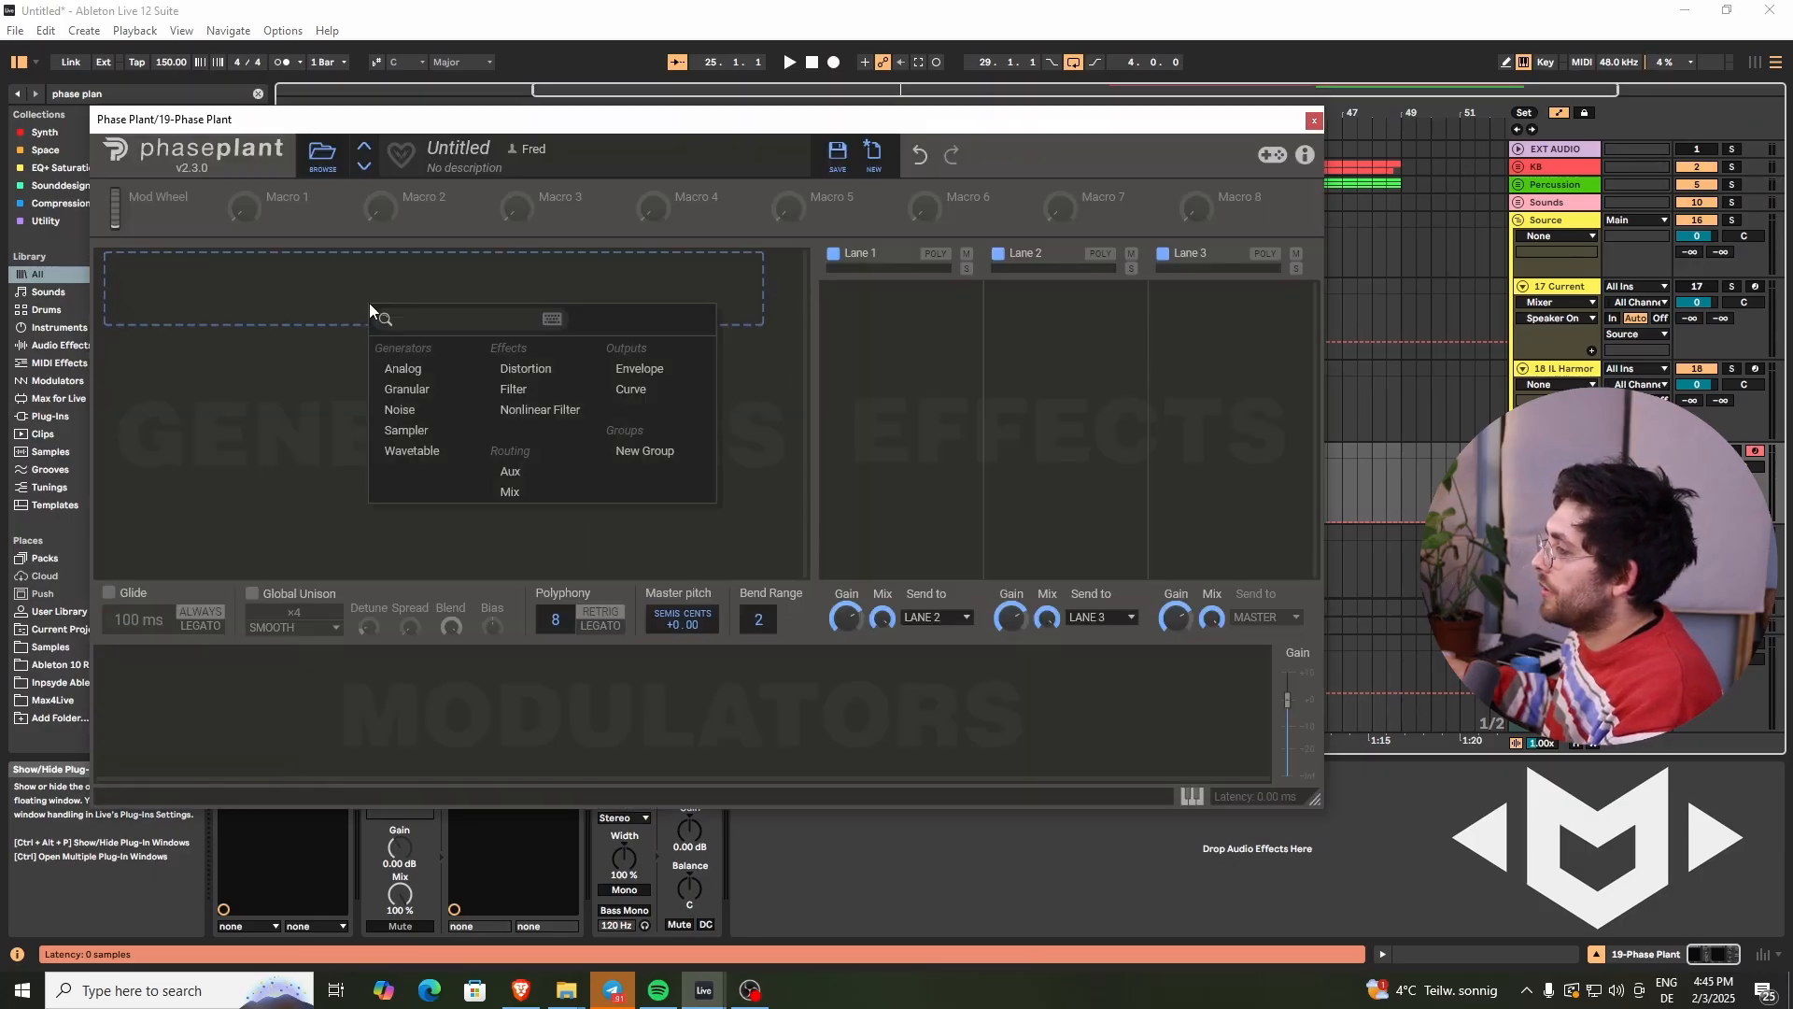
{"action": "left_click", "coordinate": [413, 457]}
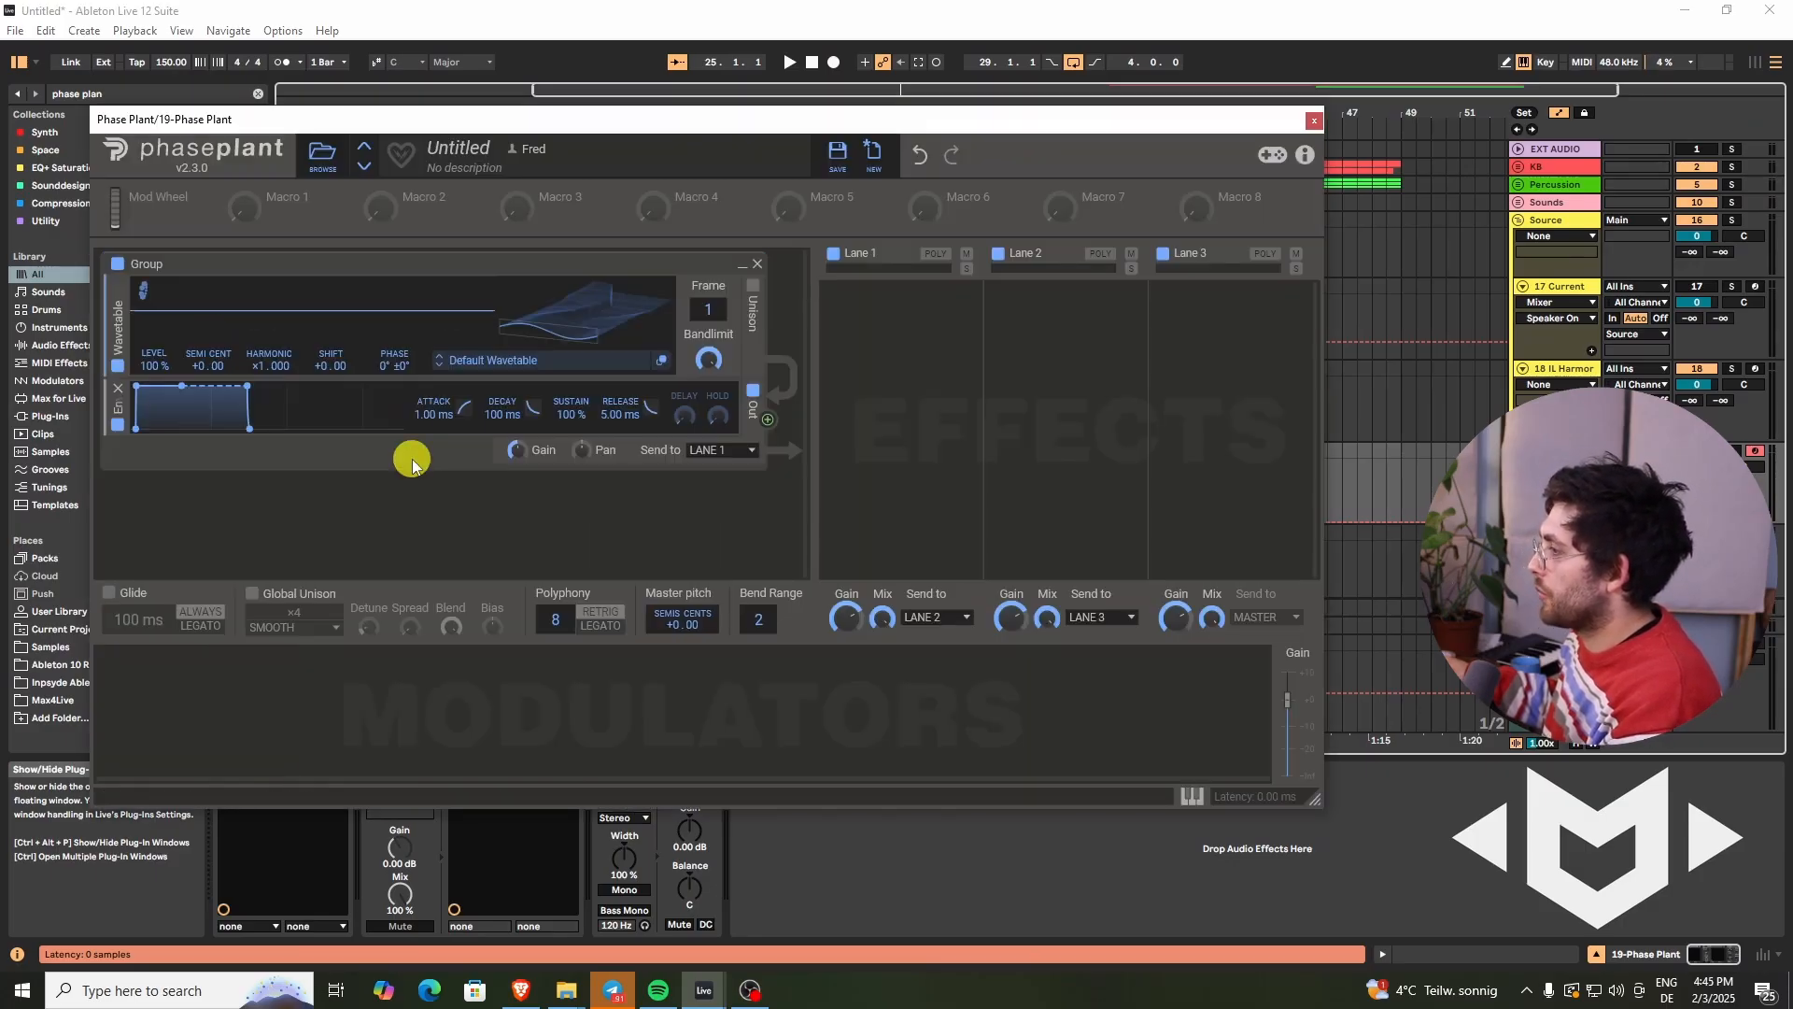
- Load the Spectral Notches wavetable from the Factory Filters Spectral folder and scroll through its frames
{"action": "left_click", "coordinate": [534, 364]}
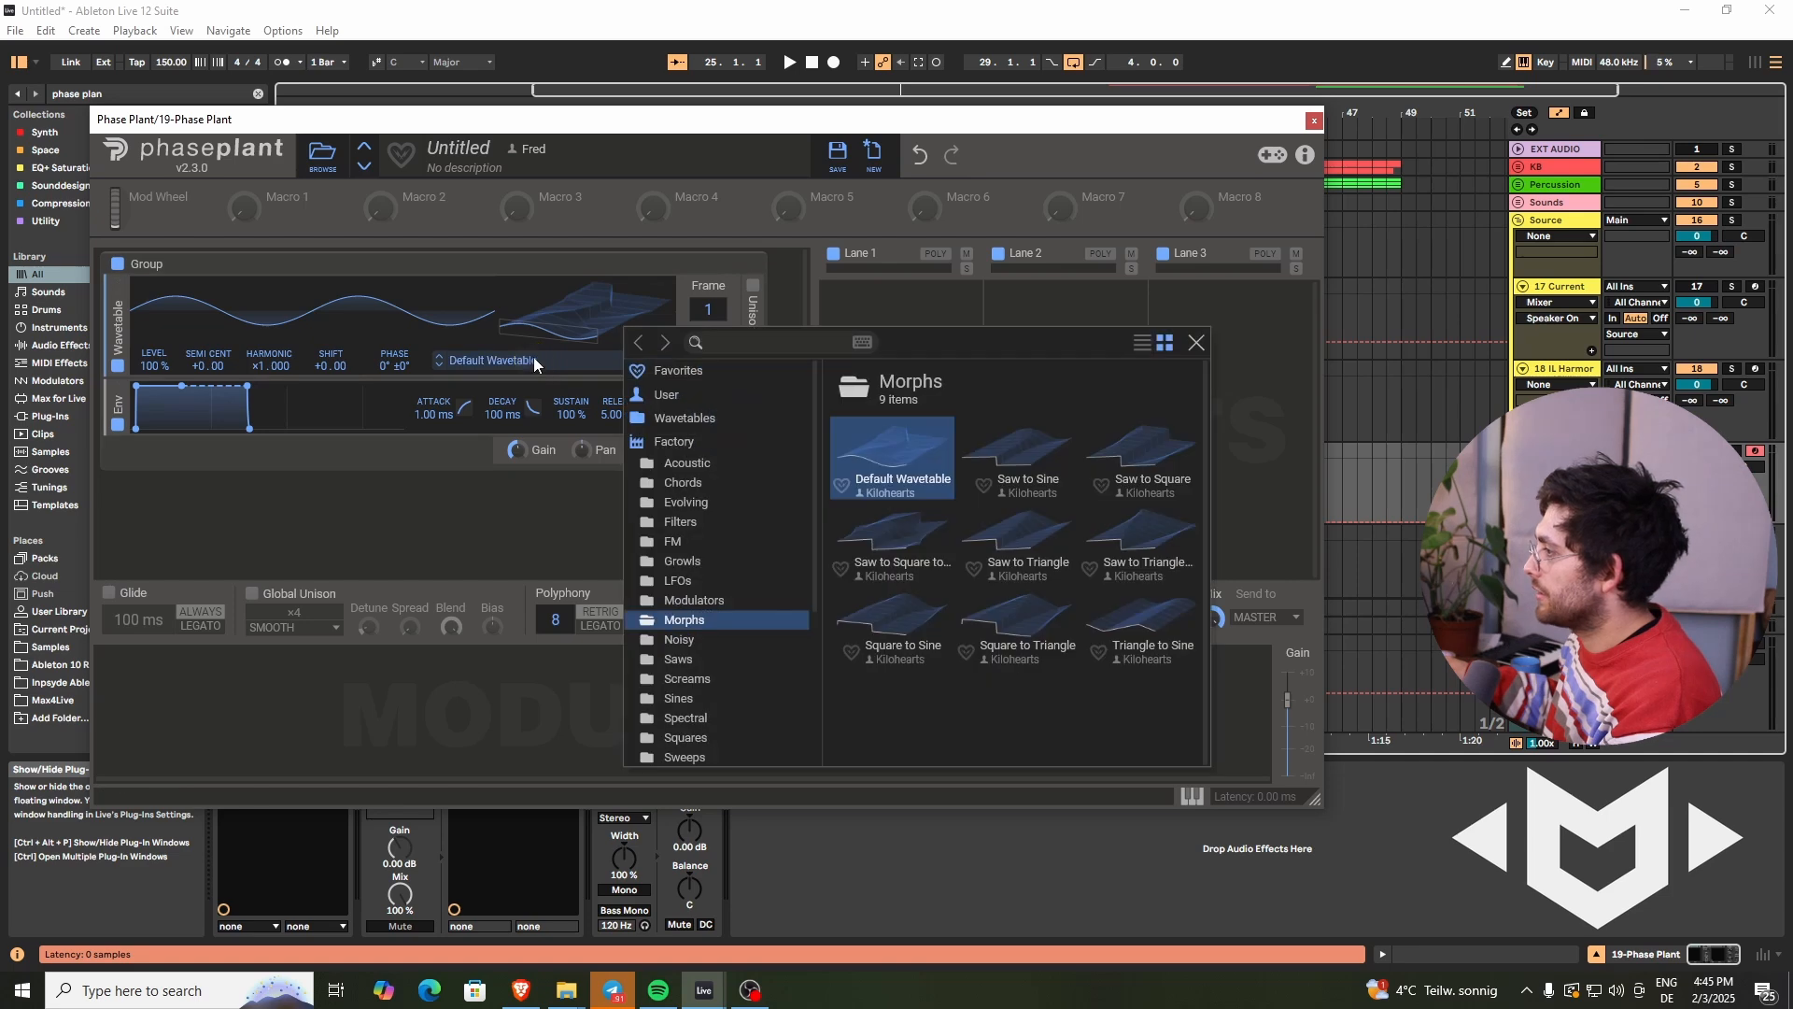
{"action": "left_click", "coordinate": [664, 523]}
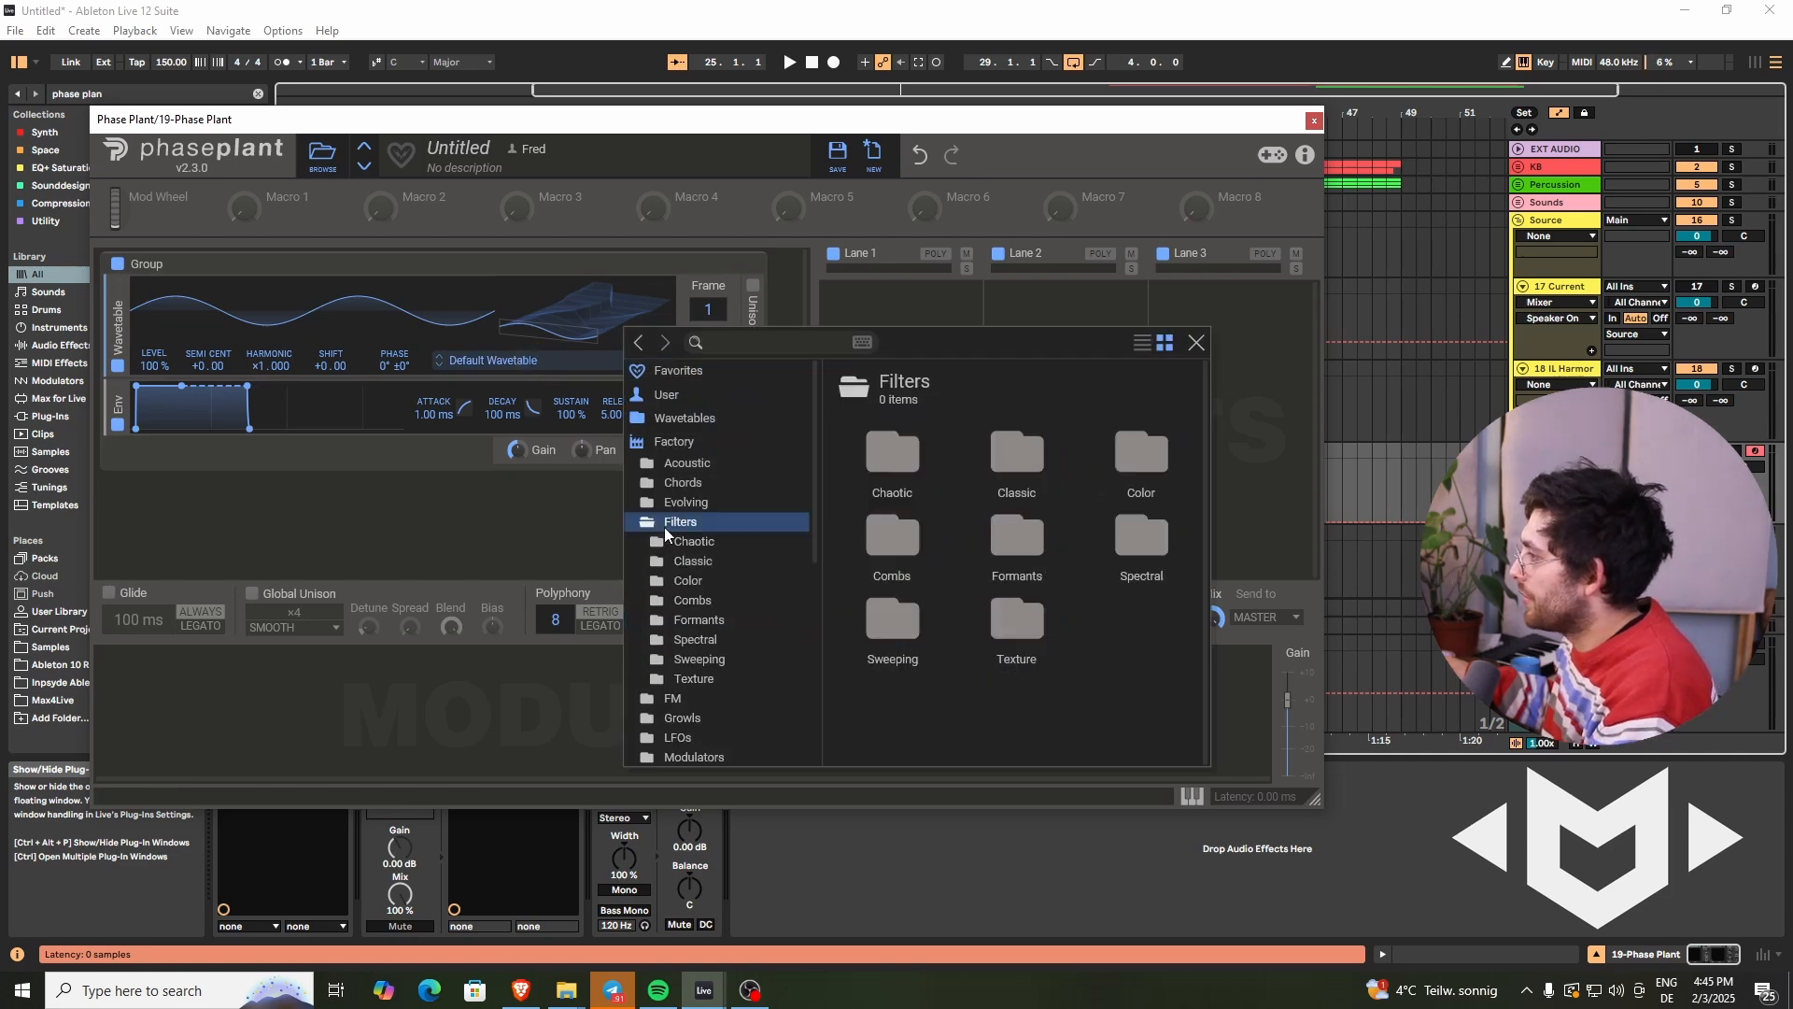
{"action": "left_click", "coordinate": [687, 639]}
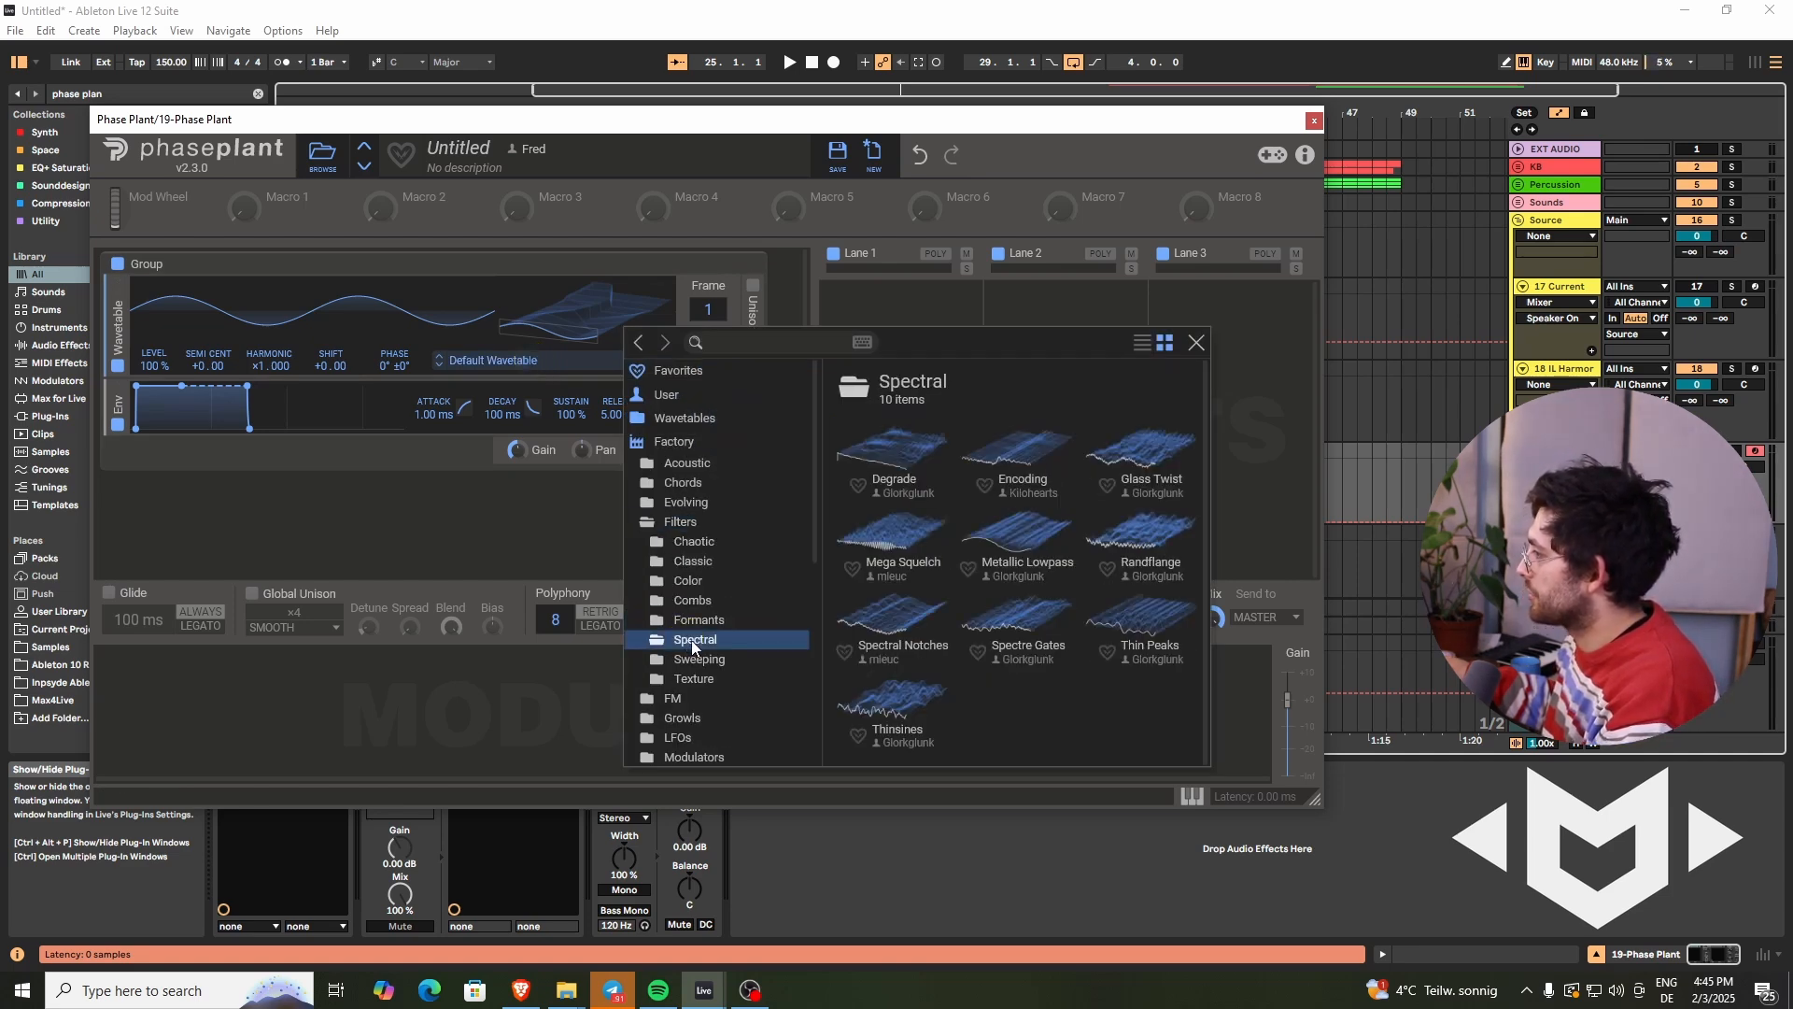
{"action": "left_click", "coordinate": [872, 619]}
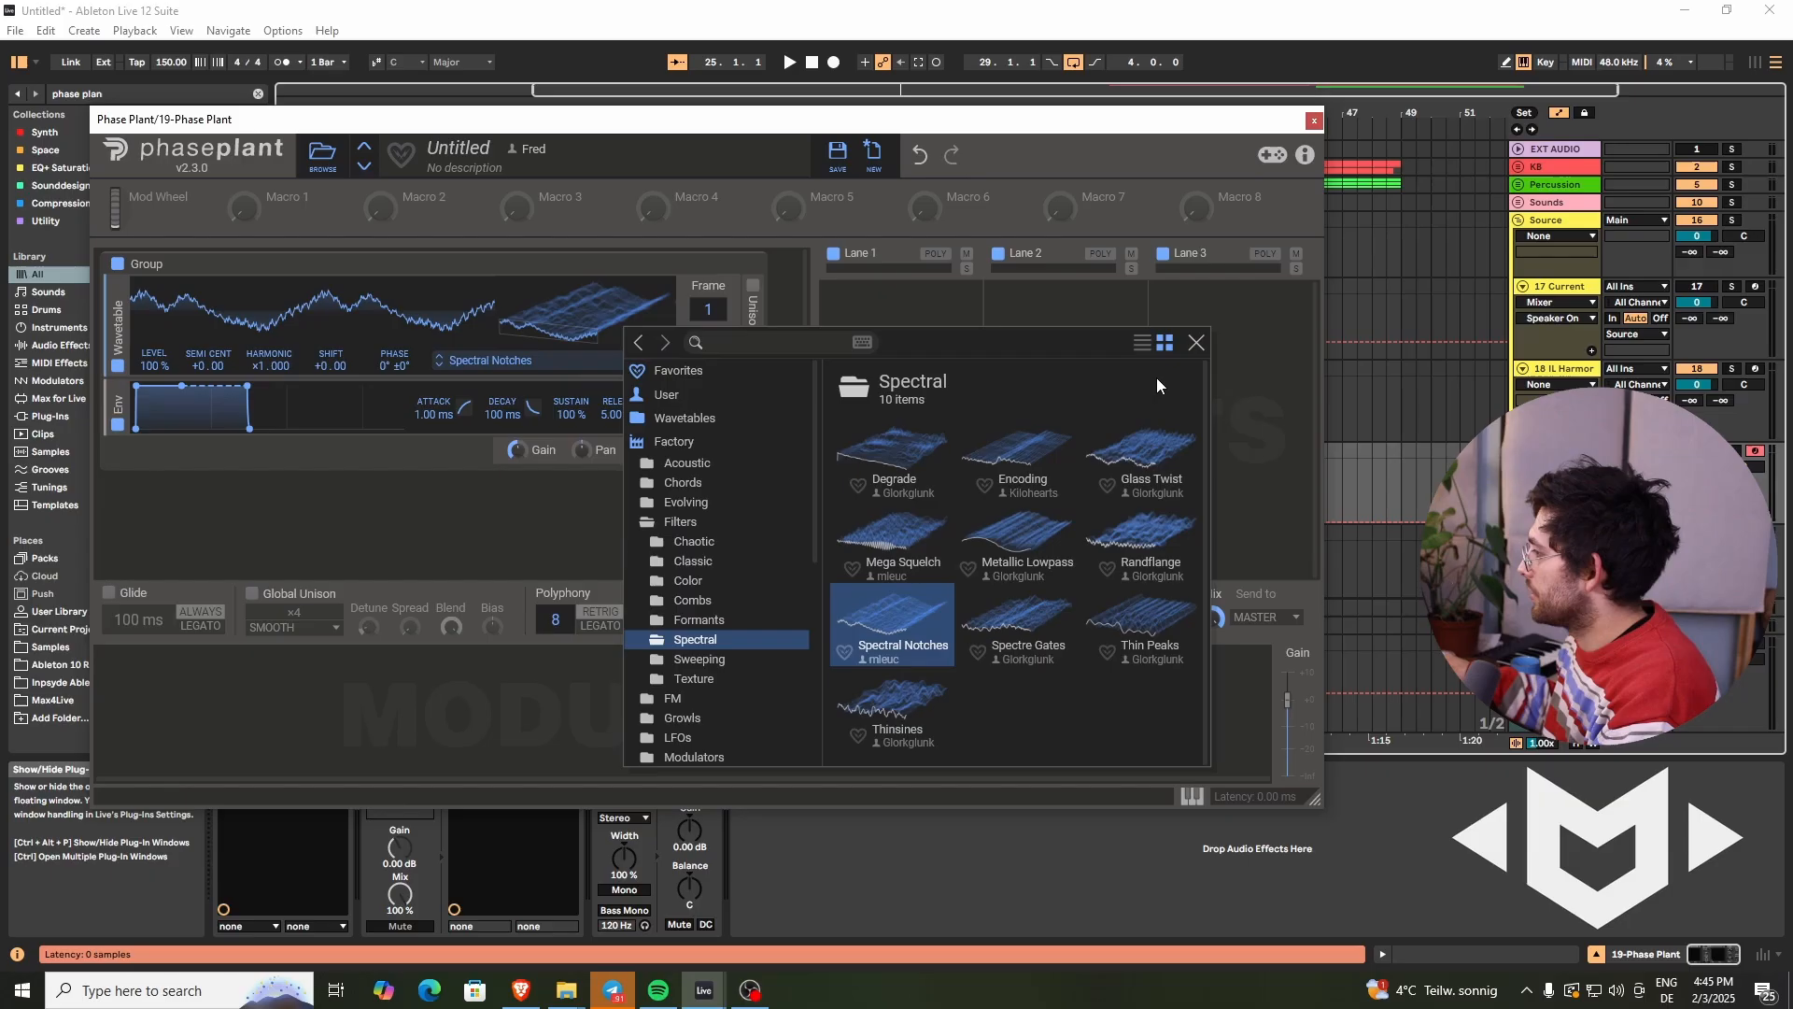
{"action": "left_click", "coordinate": [1193, 342]}
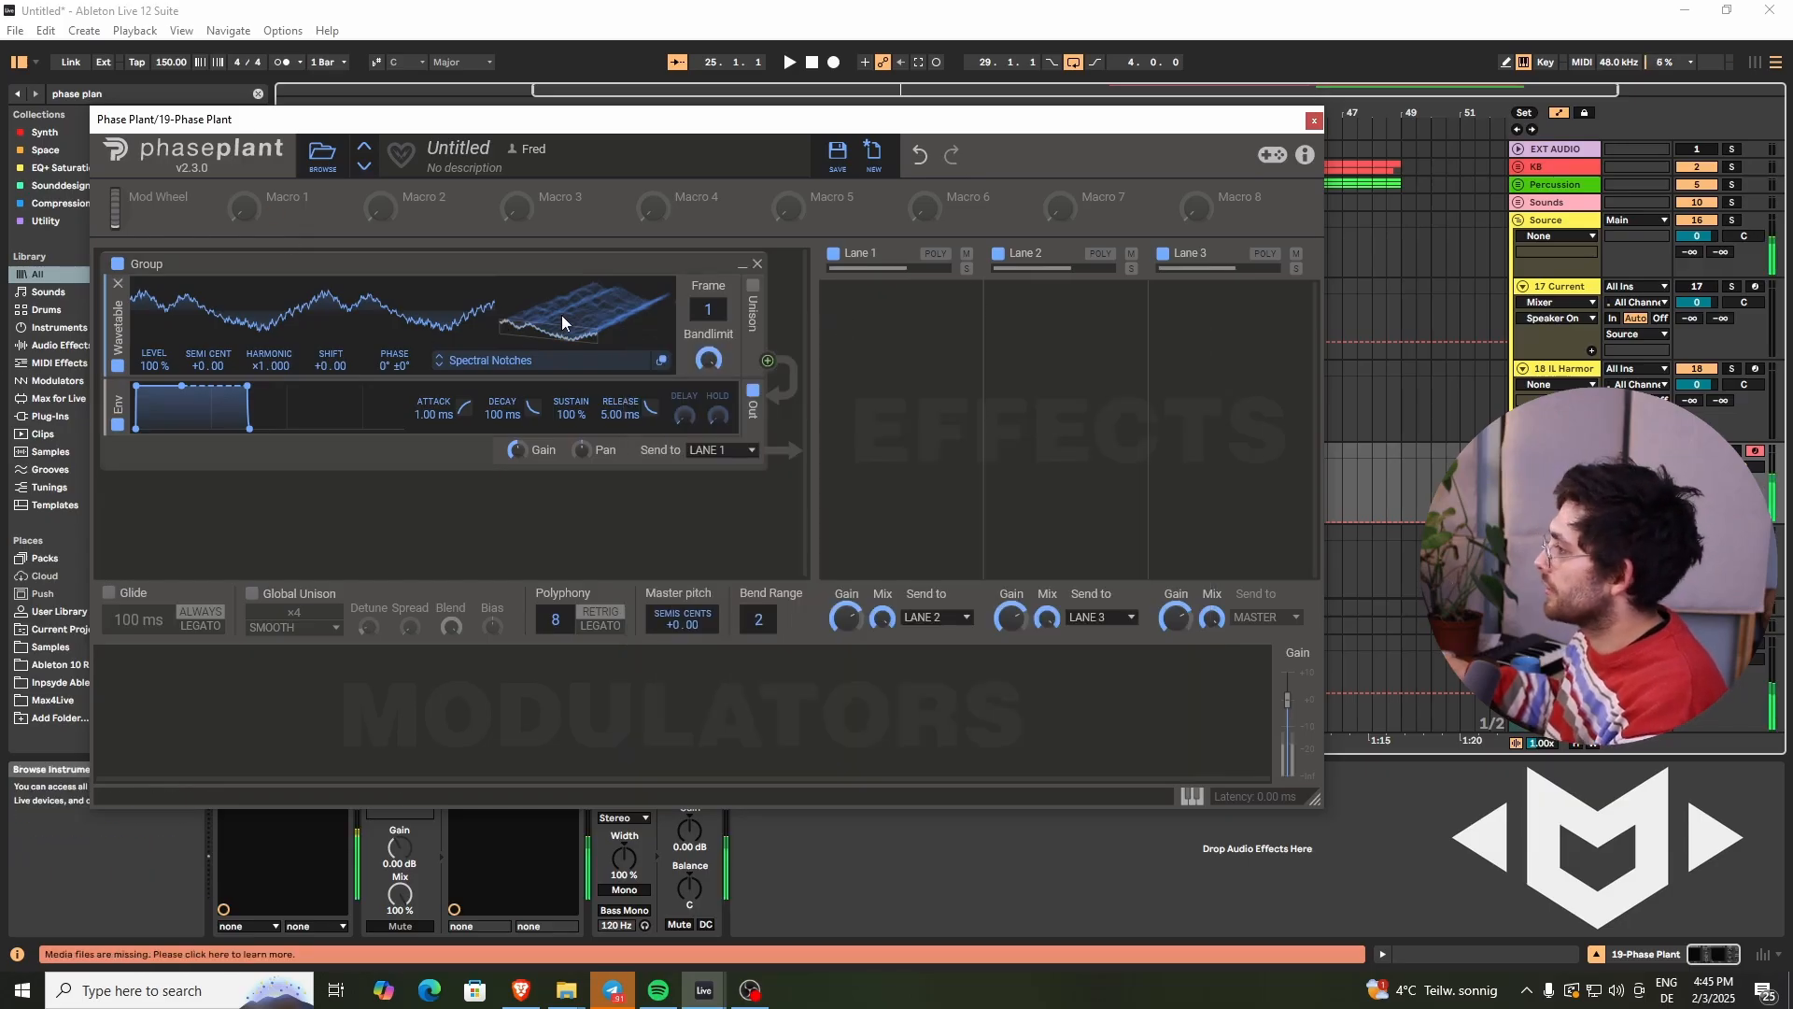
{"action": "left_click_drag", "start_coordinate": [563, 316], "coordinate": [562, 303]}
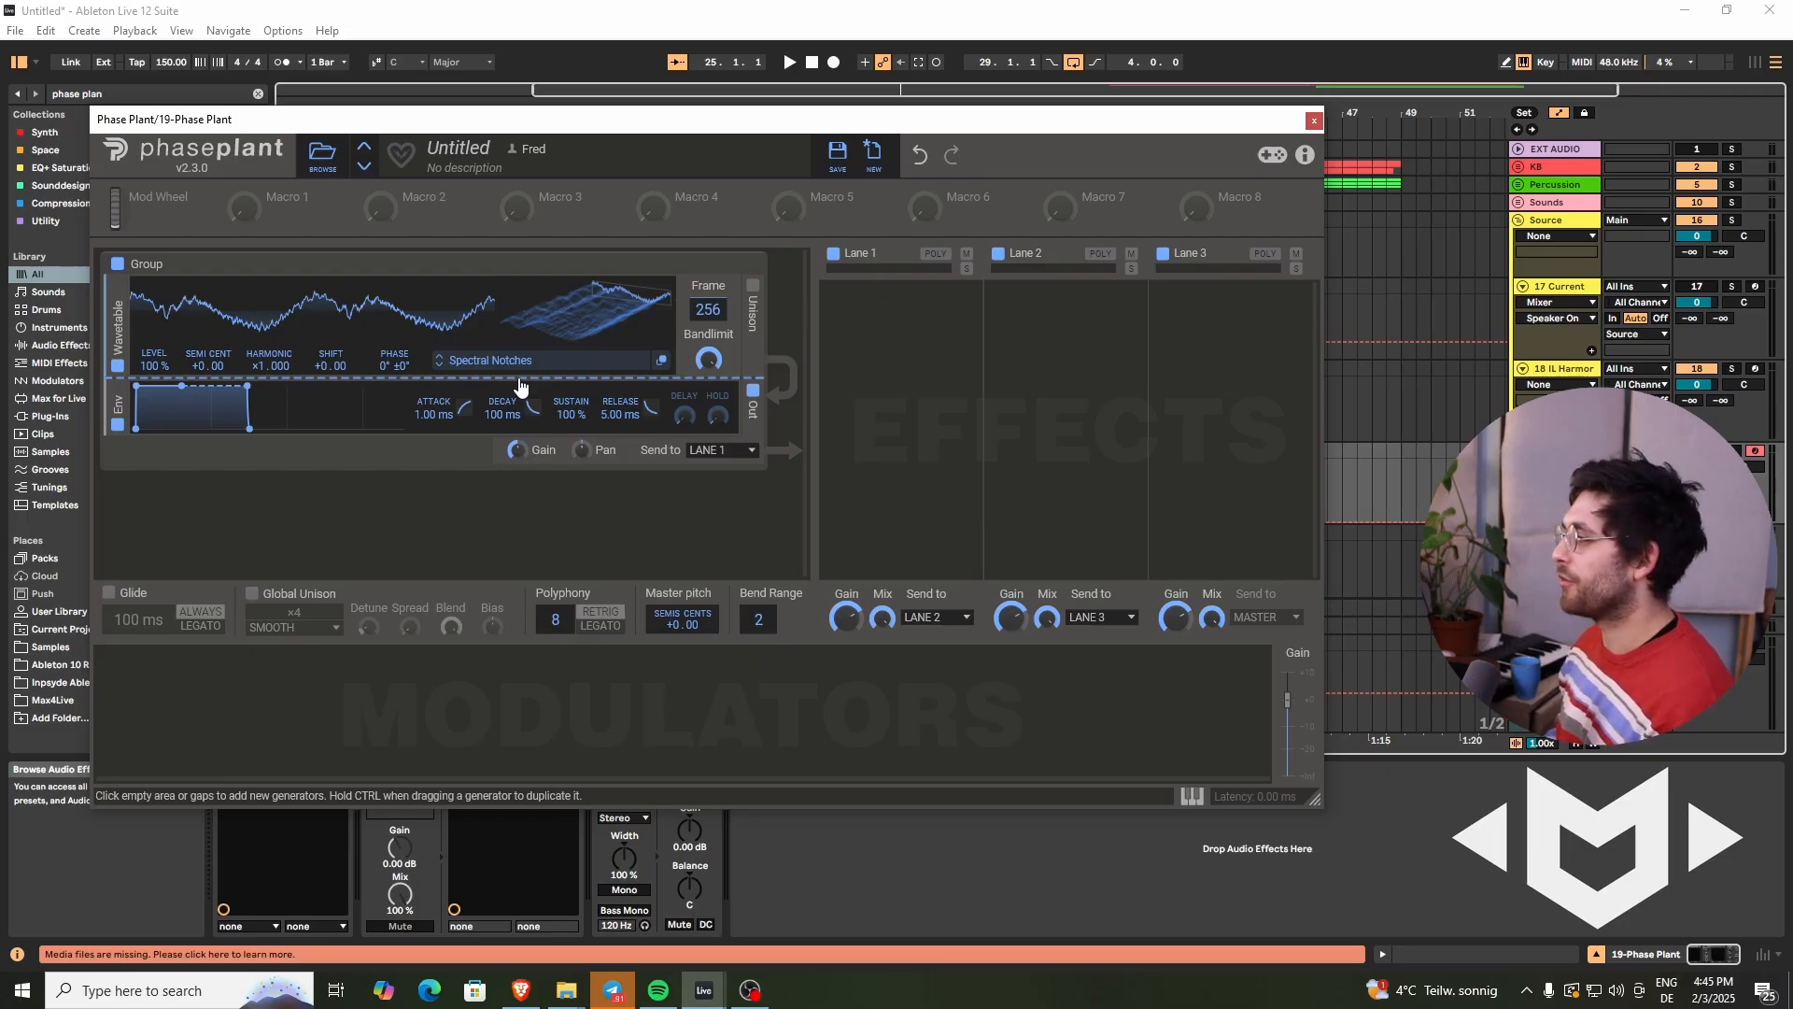
- Add a Distortion module after the wavetable and set its mode to Sine
{"action": "left_click", "coordinate": [519, 380]}
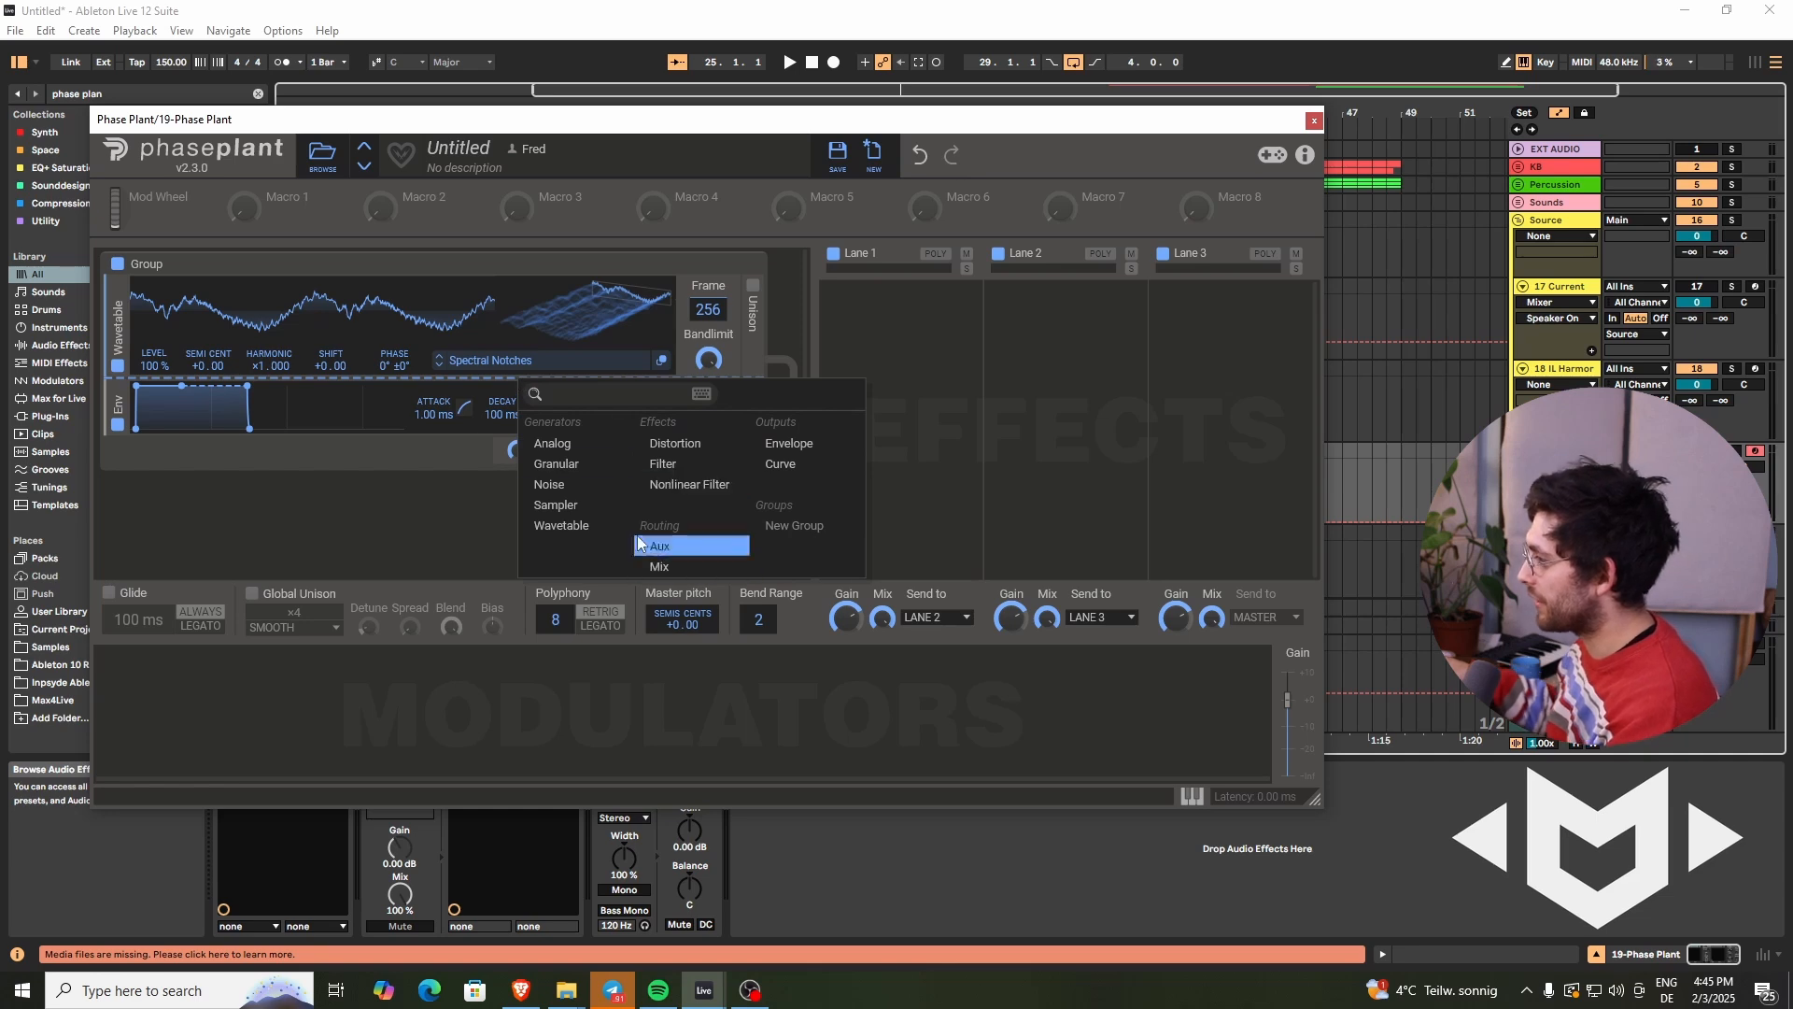
{"action": "left_click", "coordinate": [682, 444]}
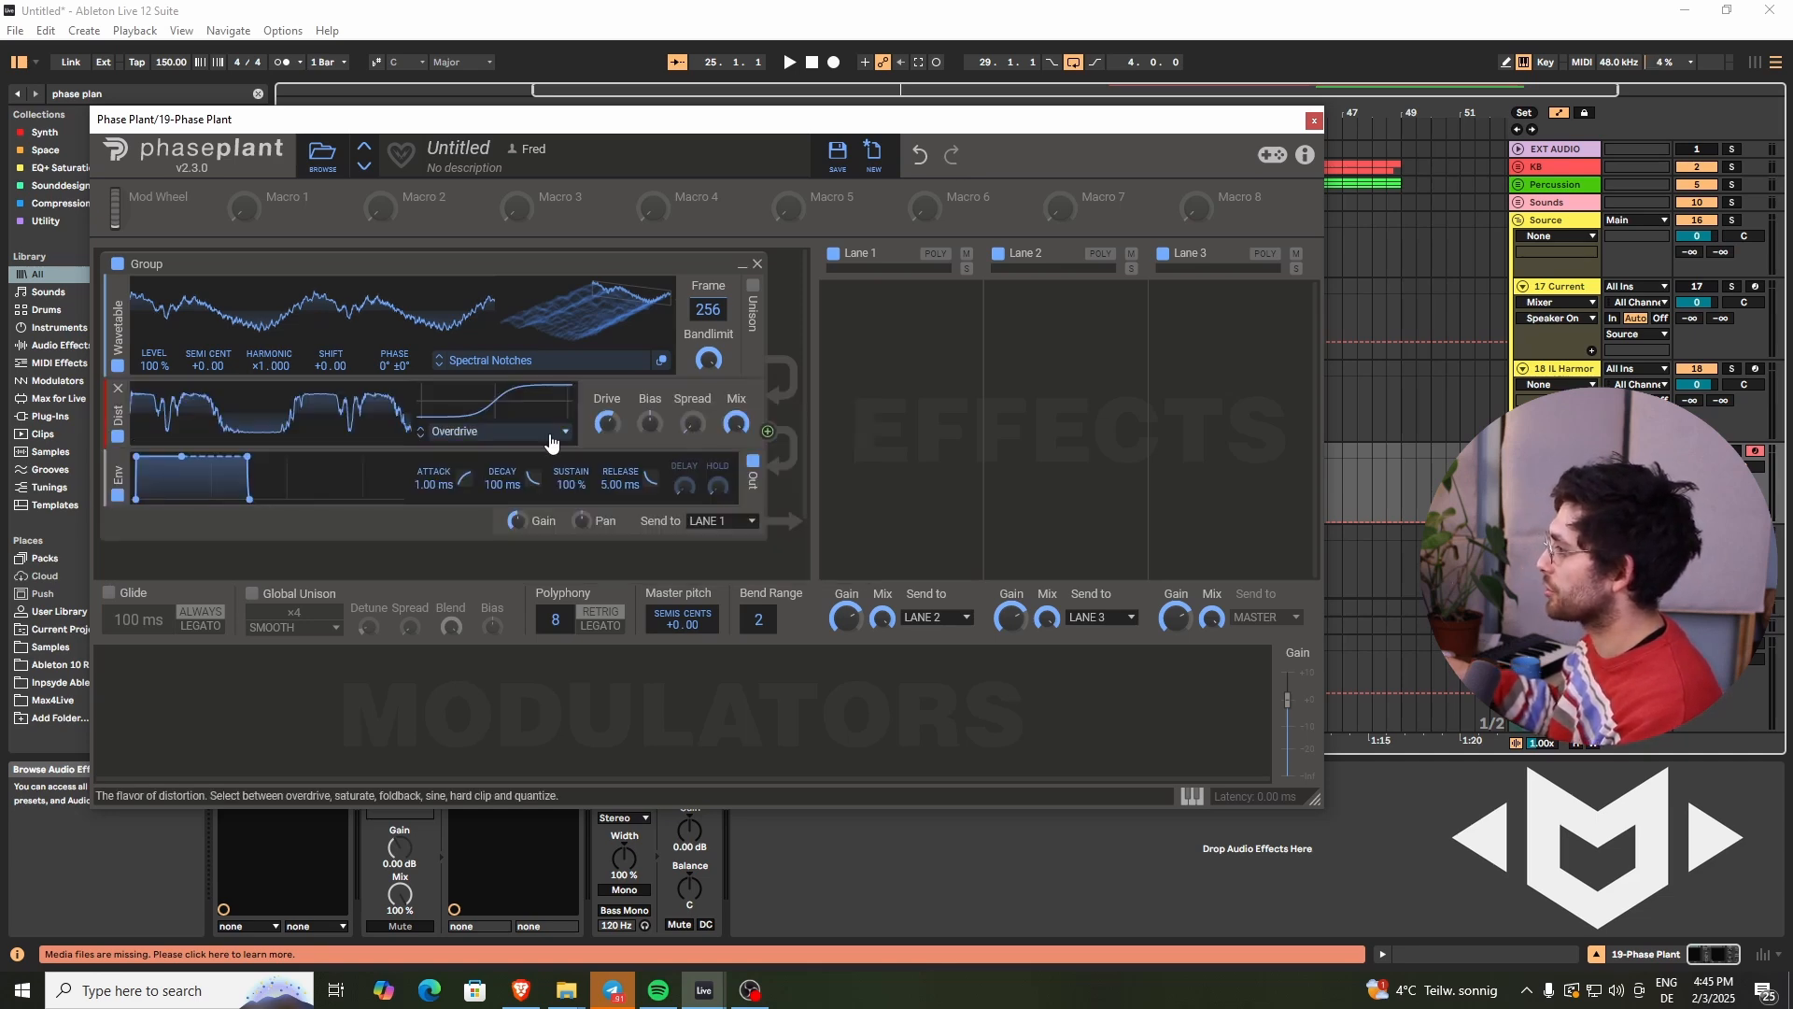
{"action": "left_click", "coordinate": [481, 432]}
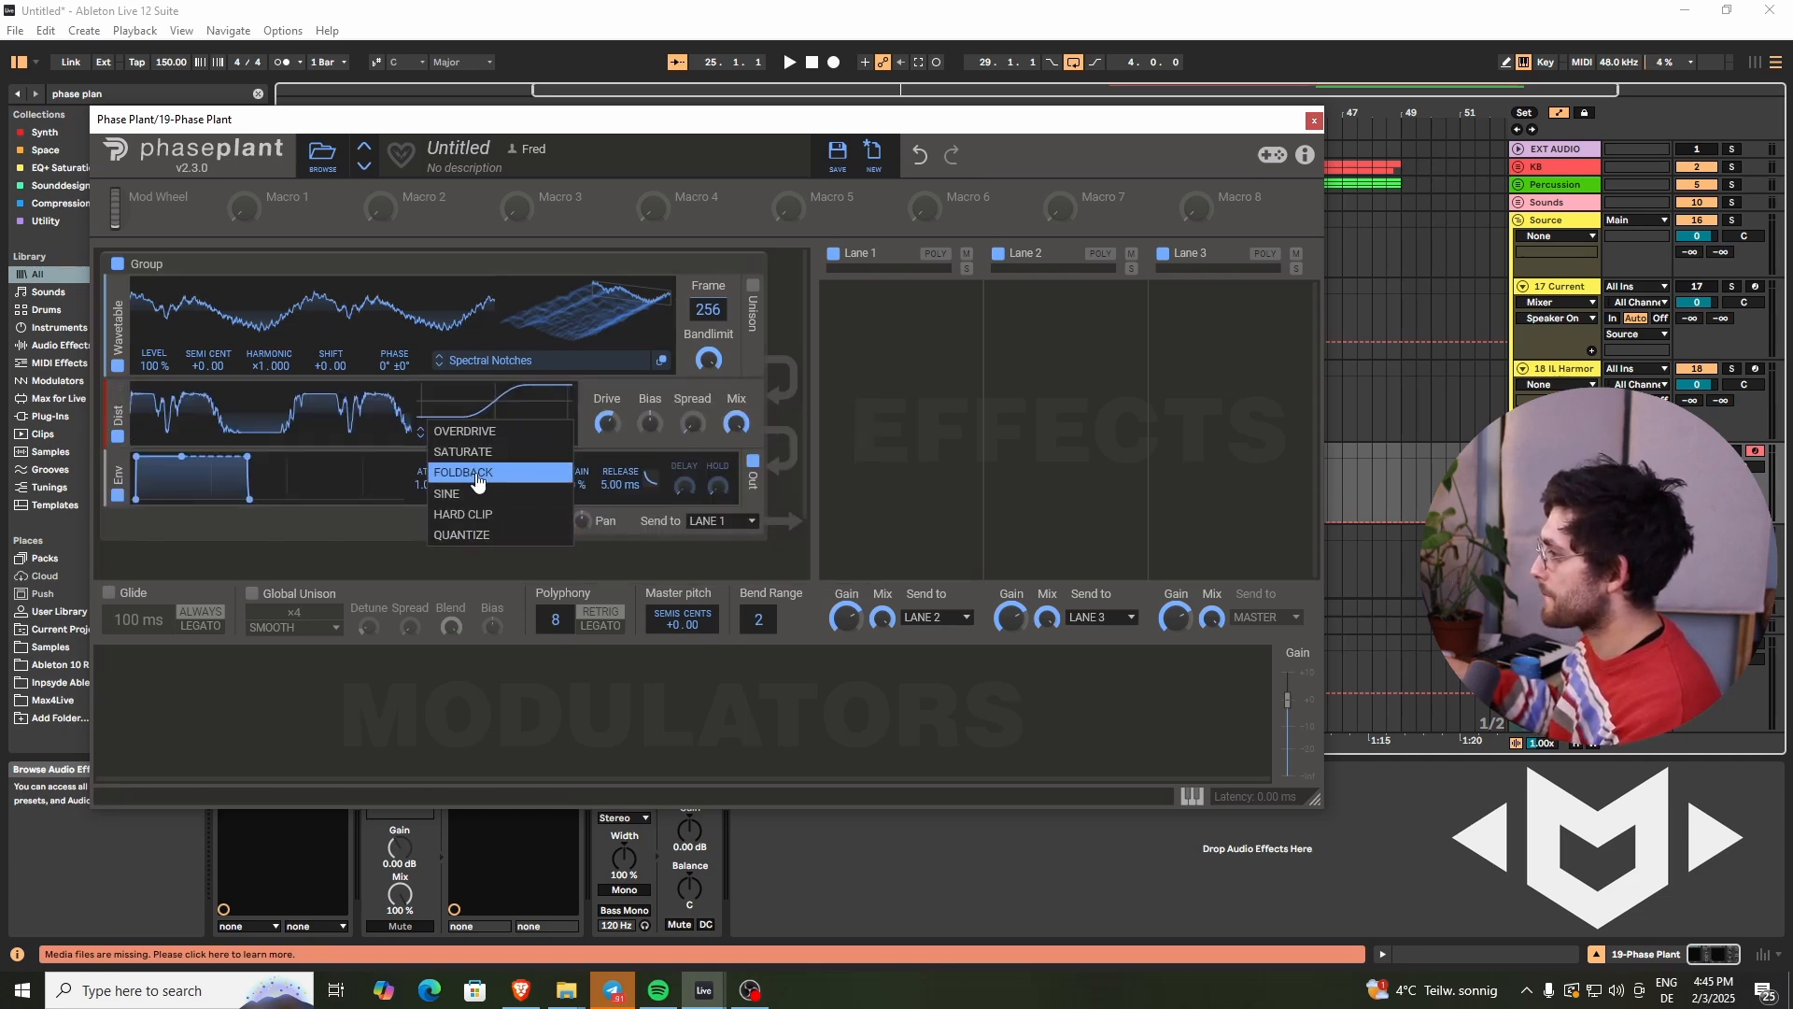
{"action": "left_click", "coordinate": [475, 495]}
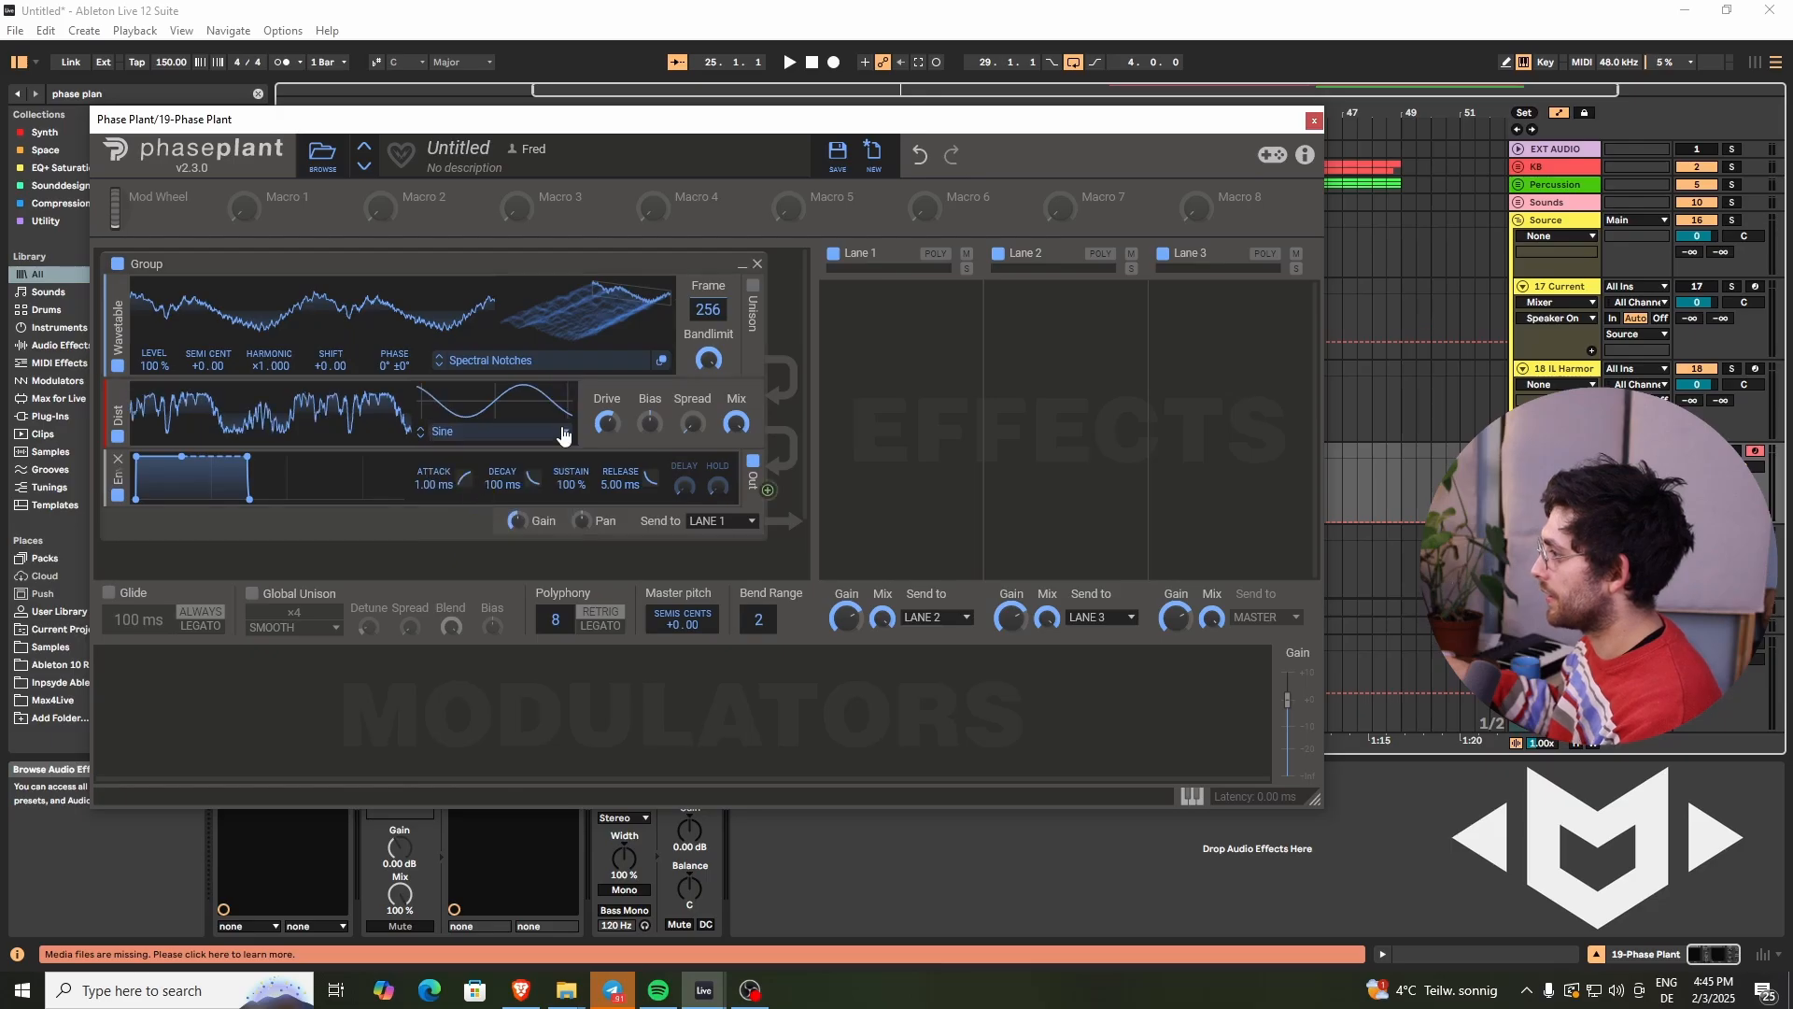
- Raise the distortion drive while scanning the wavetable frames, then reset the frame position to 1
{"action": "left_click_drag", "start_coordinate": [596, 430], "coordinate": [601, 411]}
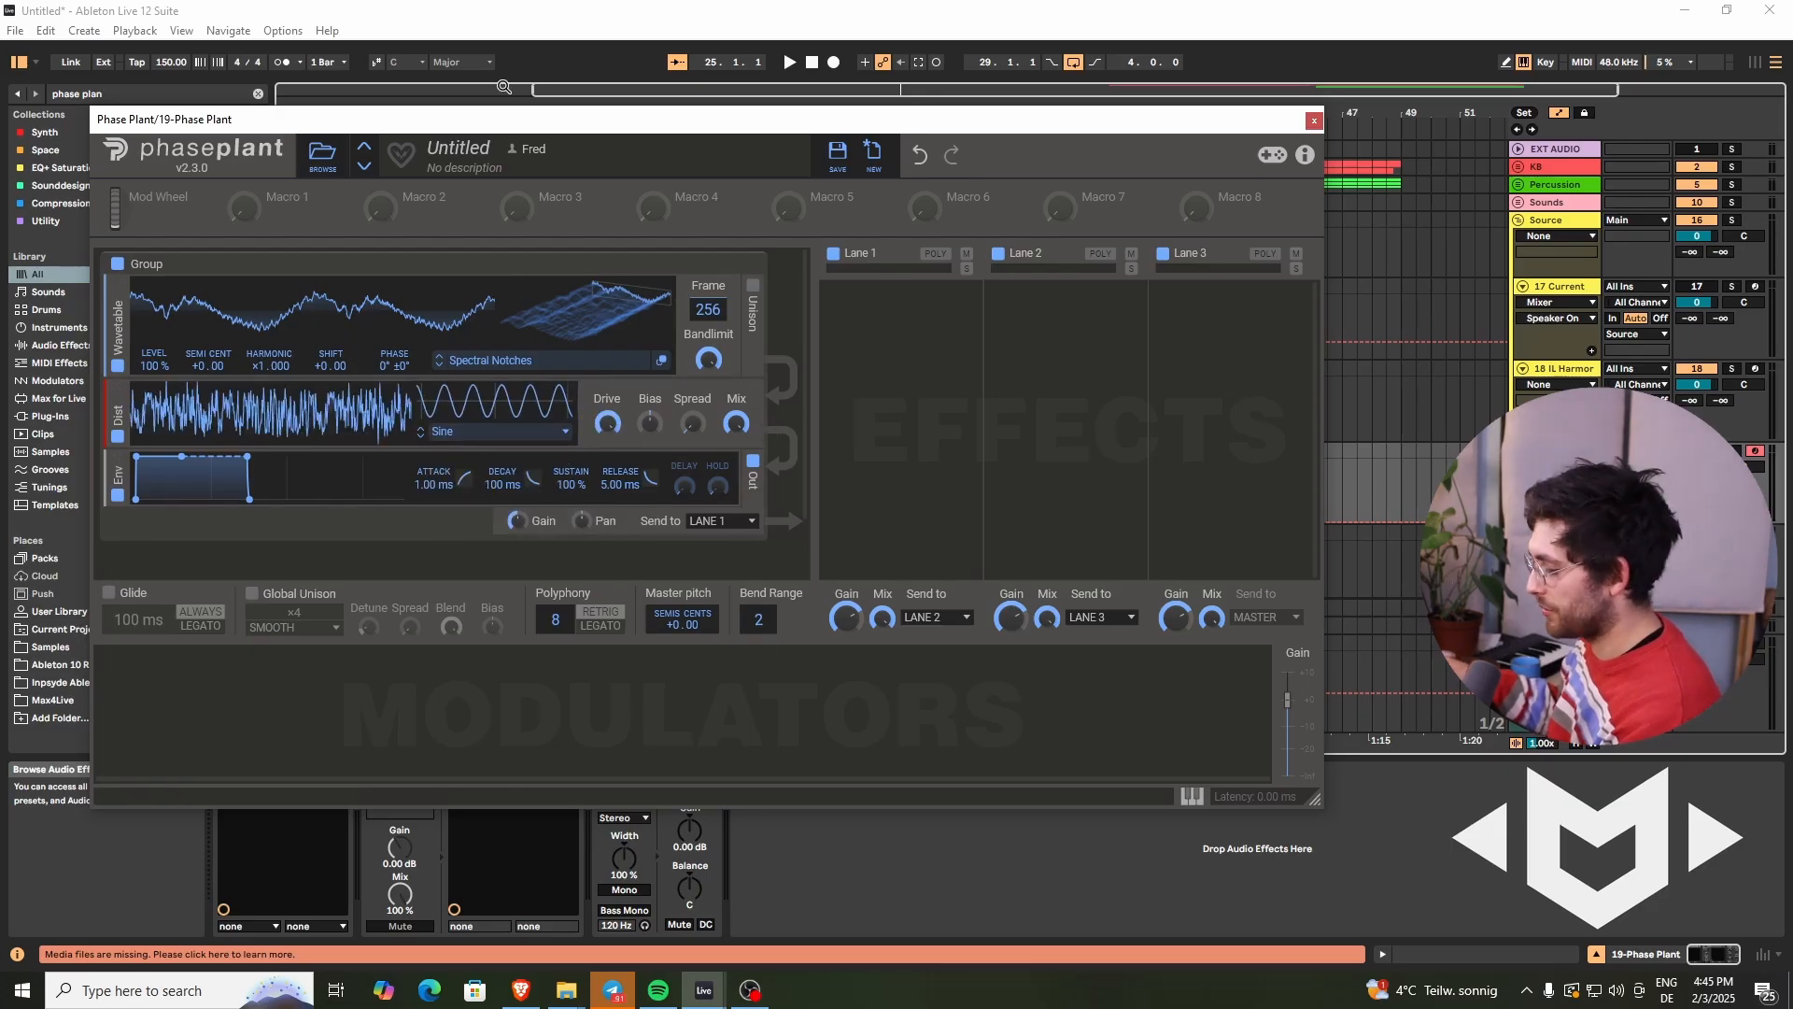
{"action": "left_click_drag", "start_coordinate": [609, 289], "coordinate": [603, 301]}
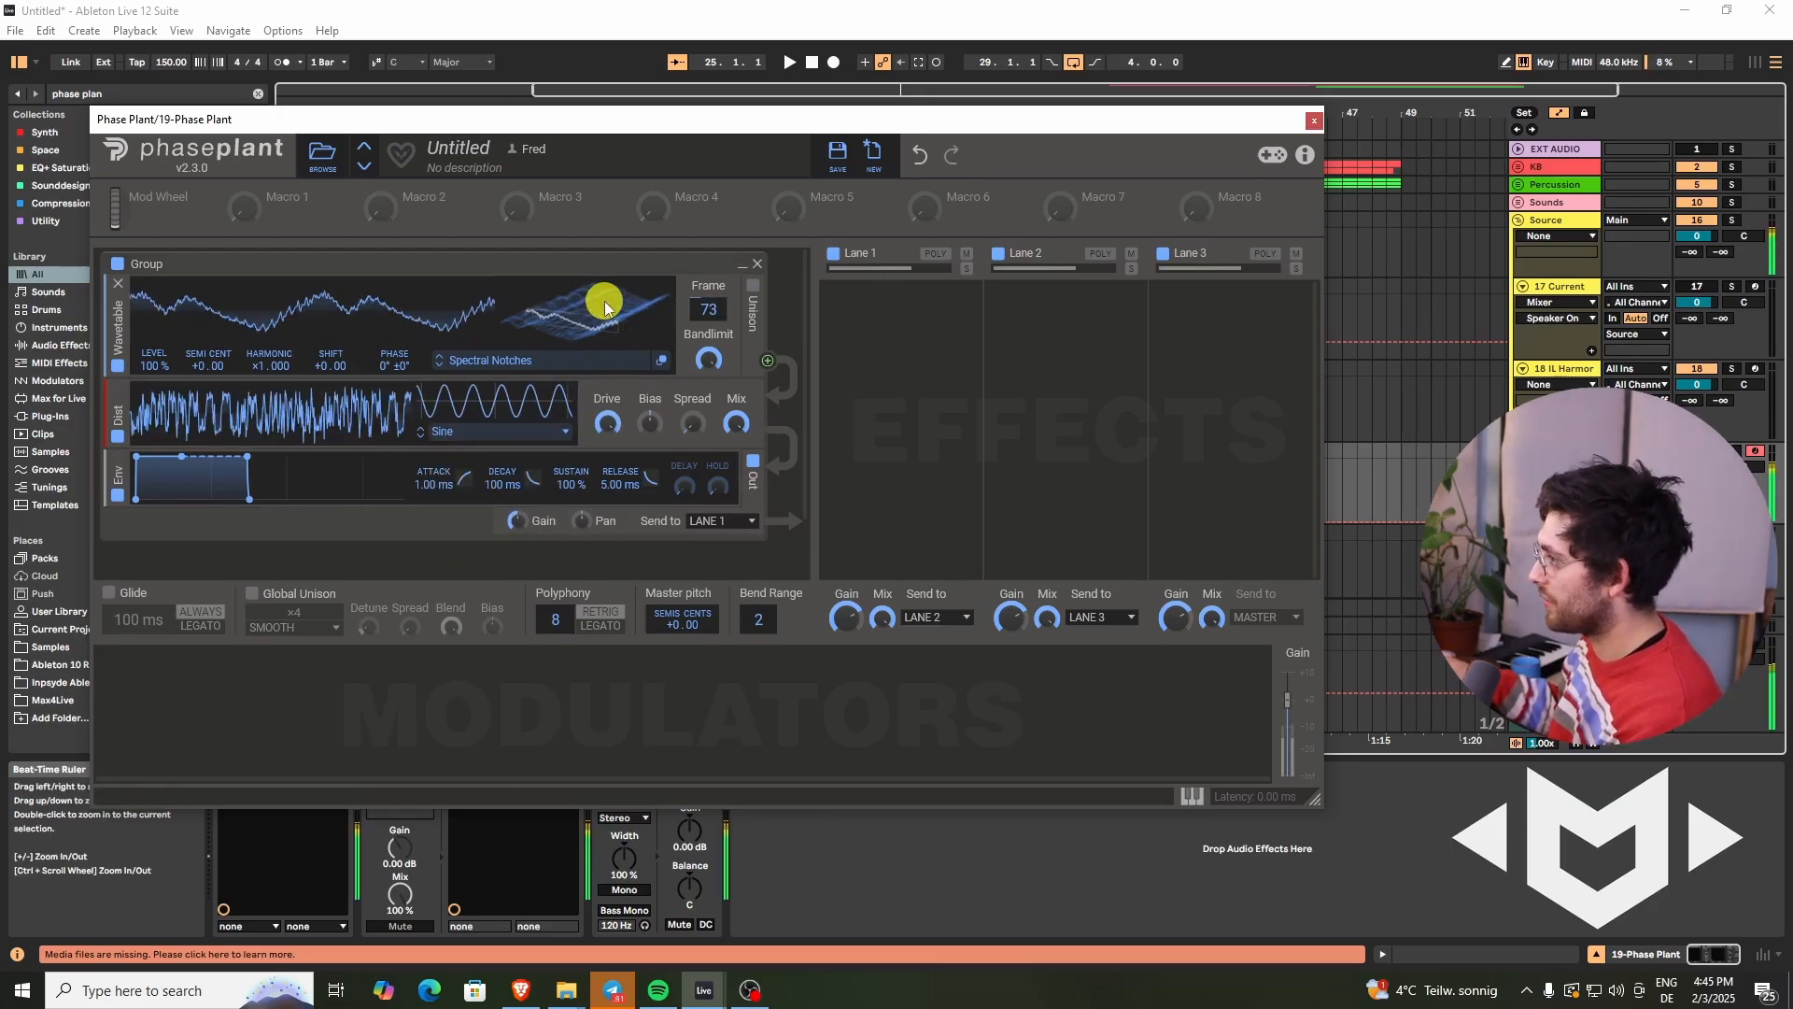
{"action": "left_click_drag", "start_coordinate": [604, 413], "coordinate": [601, 412]}
{"action": "left_click_drag", "start_coordinate": [616, 297], "coordinate": [620, 304]}
{"action": "left_click_drag", "start_coordinate": [605, 415], "coordinate": [608, 409]}
{"action": "left_click_drag", "start_coordinate": [613, 277], "coordinate": [607, 309]}
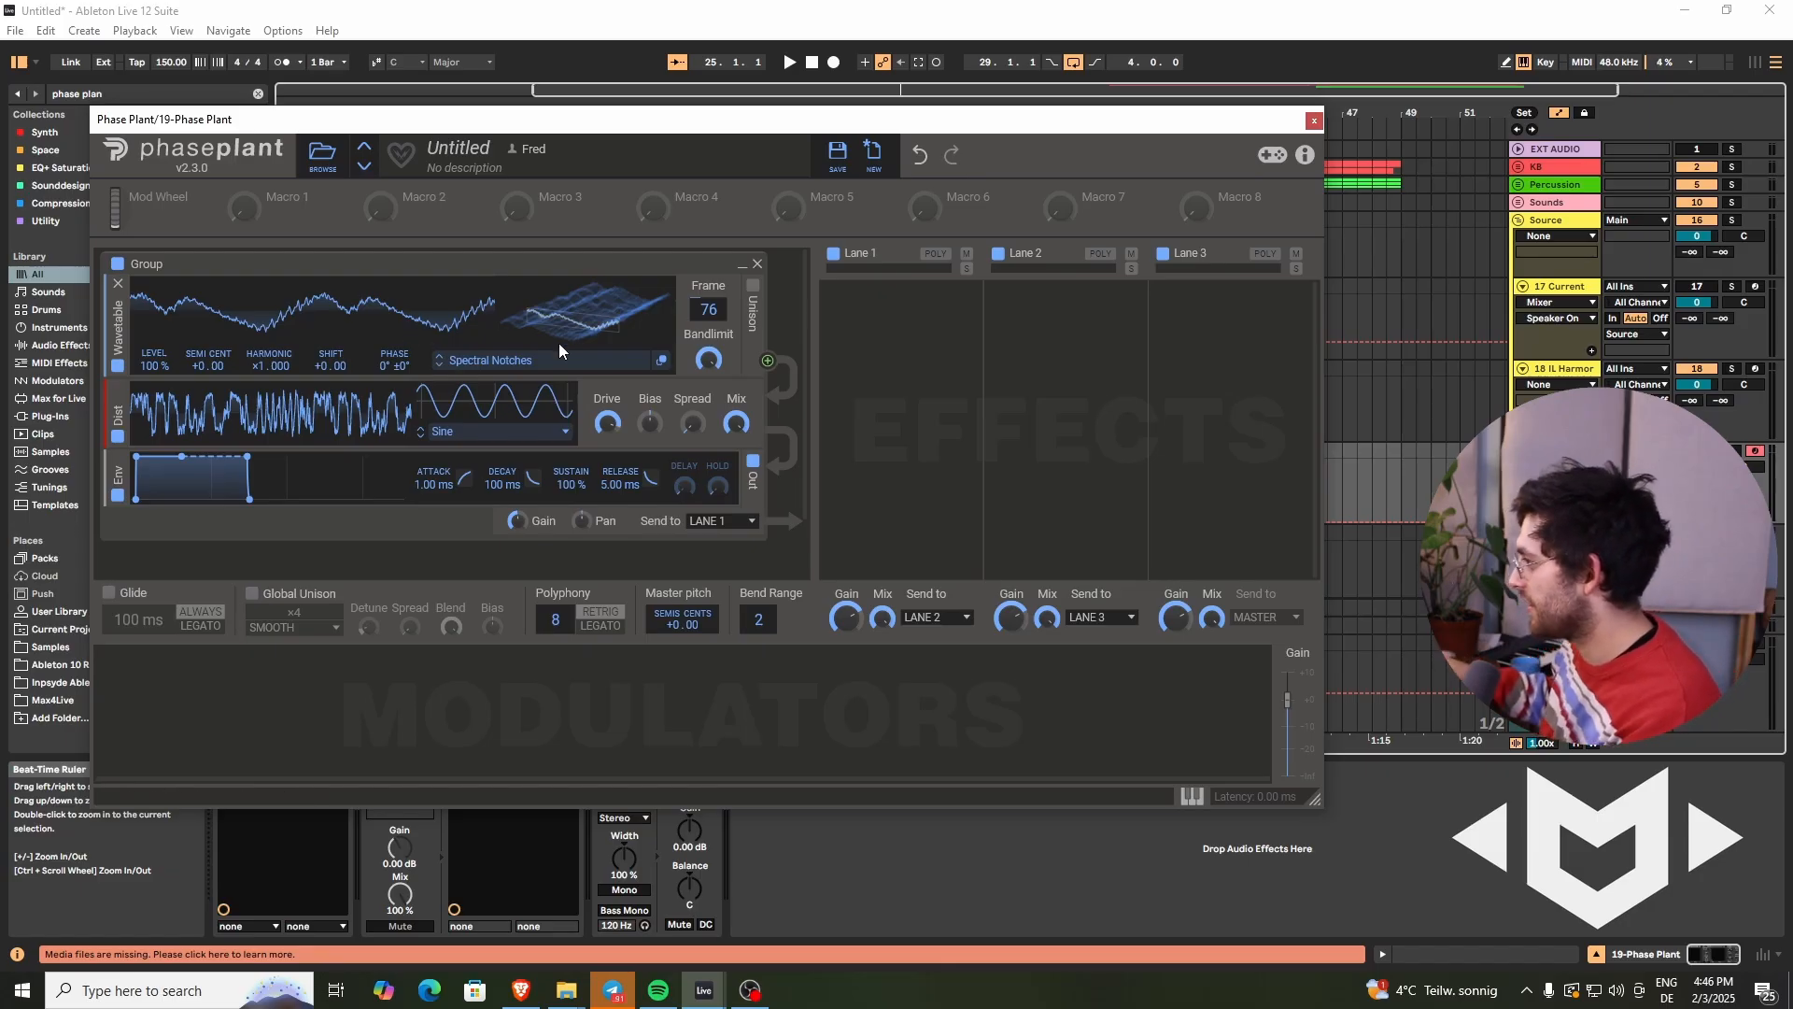
{"action": "left_click_drag", "start_coordinate": [485, 327], "coordinate": [654, 279]}
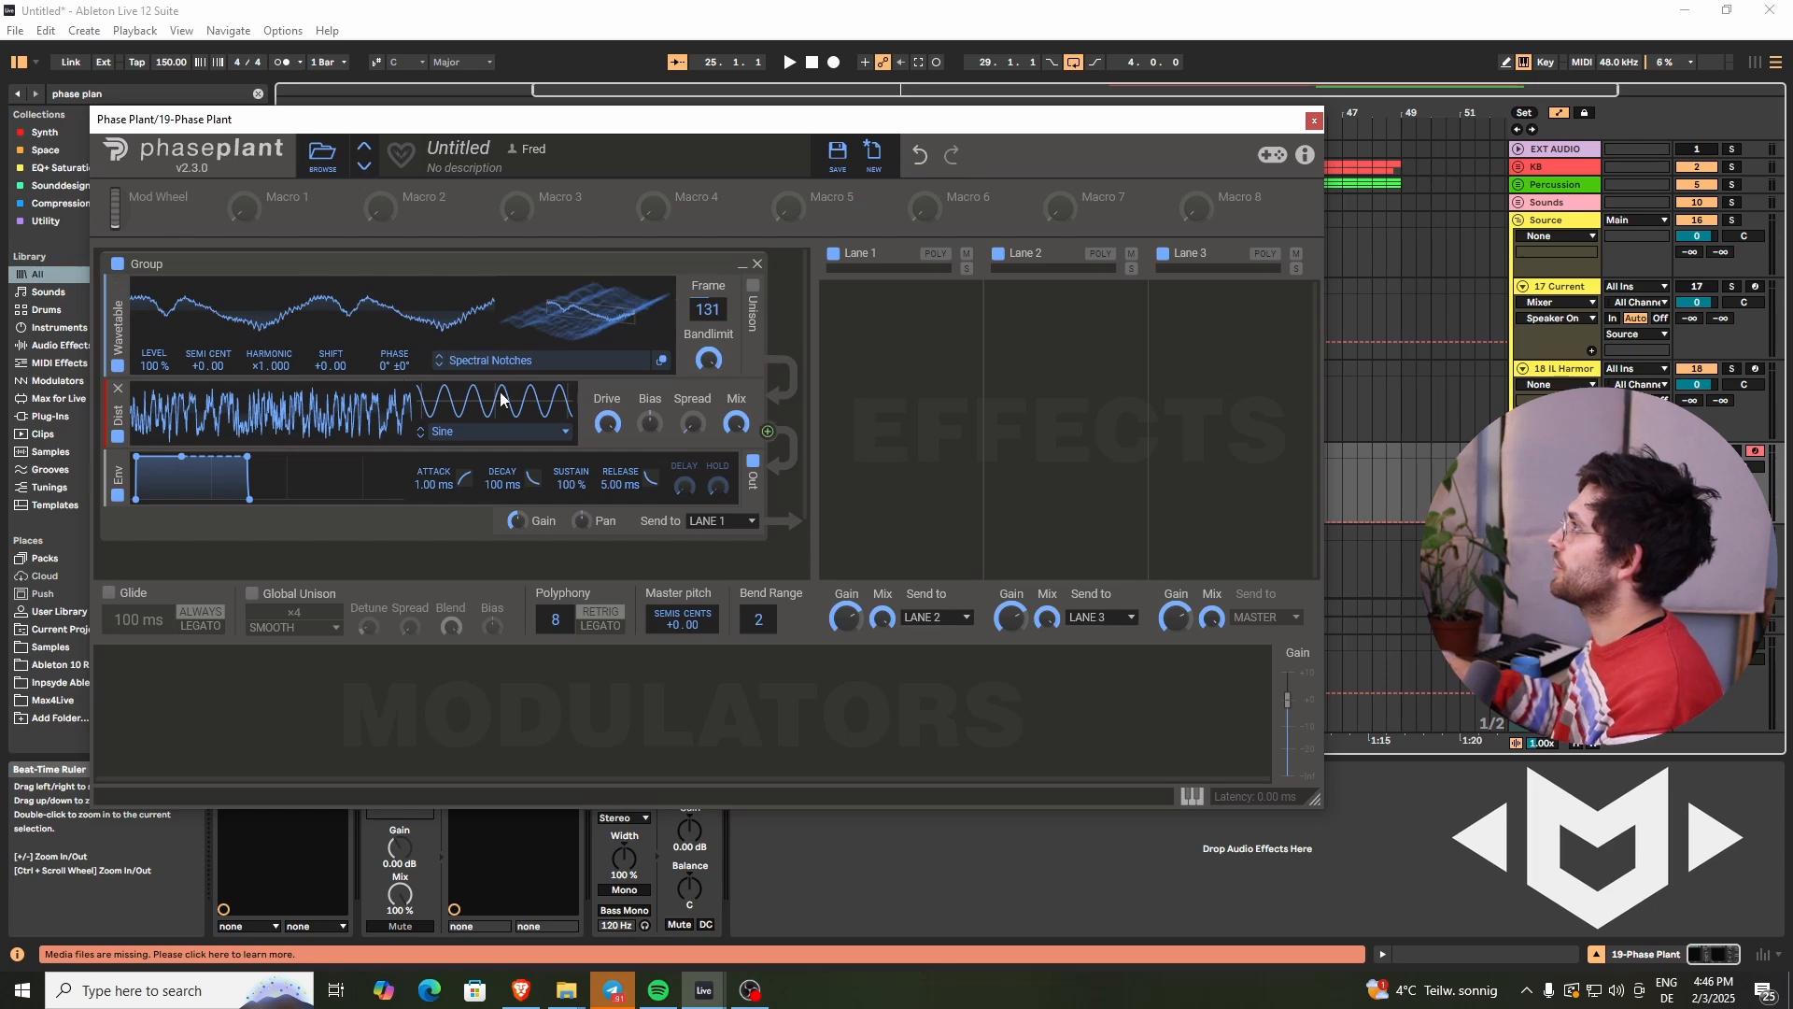
{"action": "double_click", "coordinate": [579, 321]}
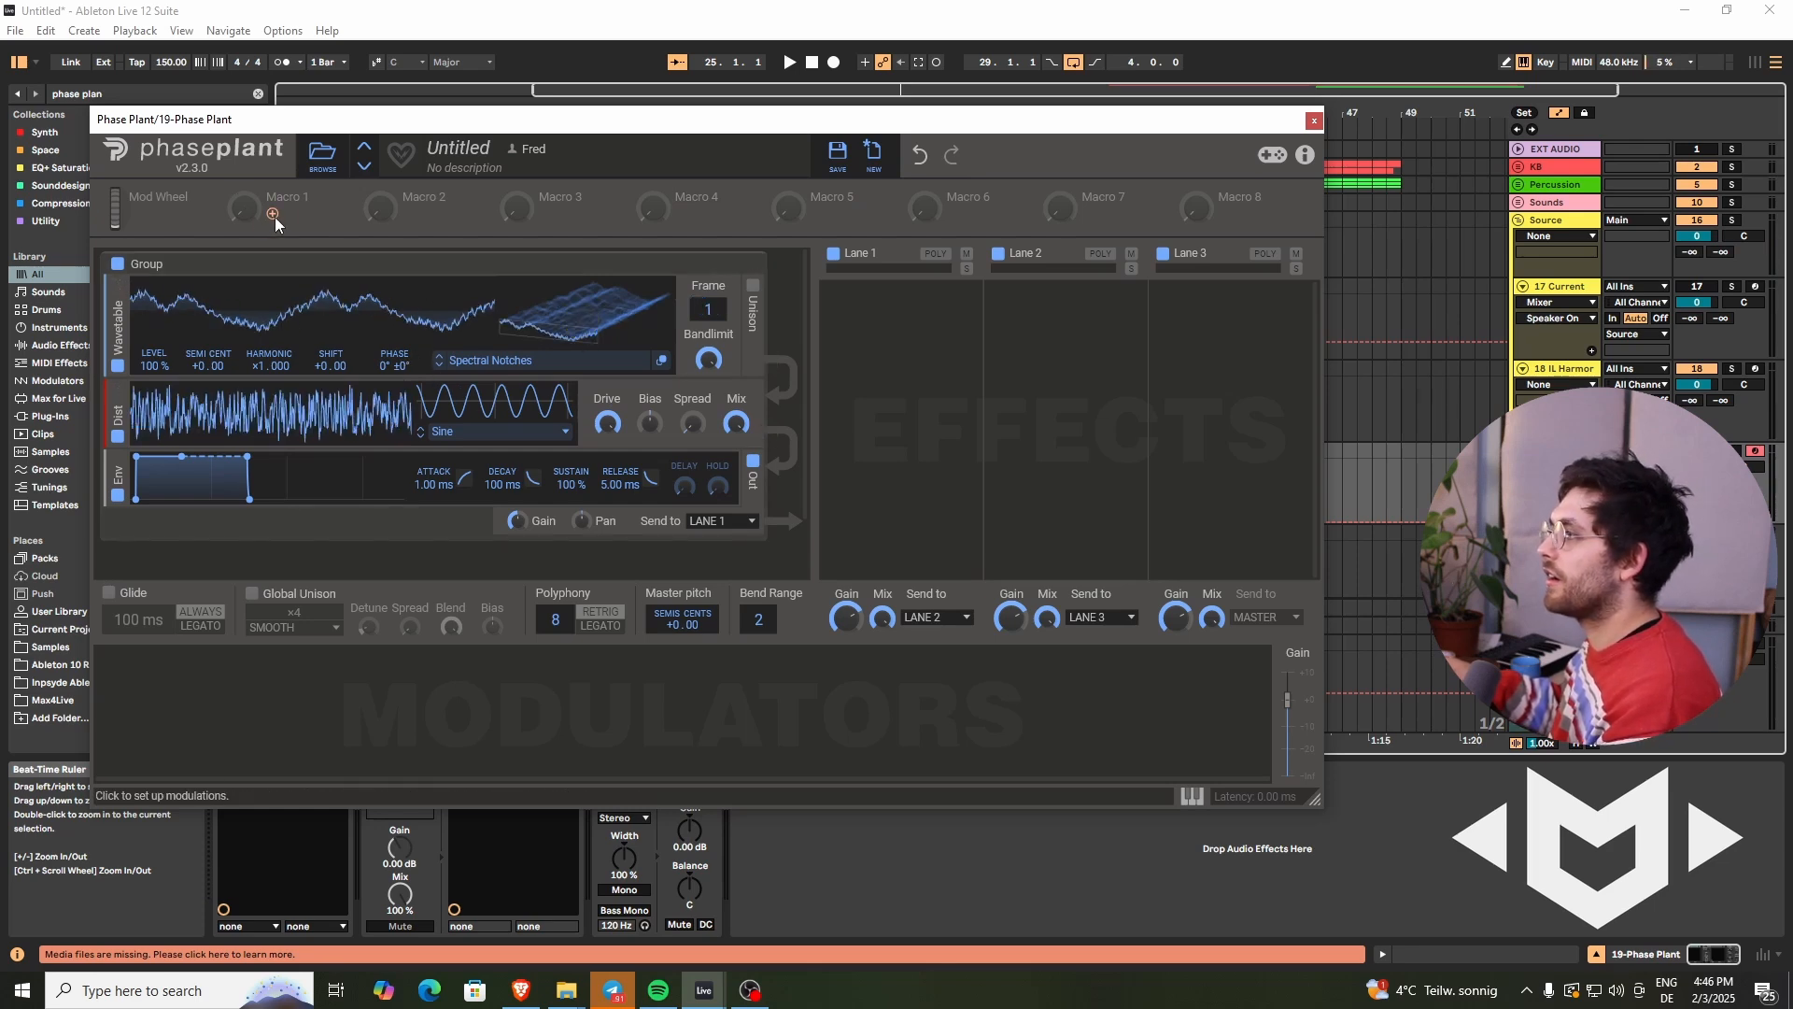
- Assign Macro 1 to the wavetable frame and turn Macro 1 up
{"action": "left_click_drag", "start_coordinate": [274, 215], "coordinate": [709, 324]}
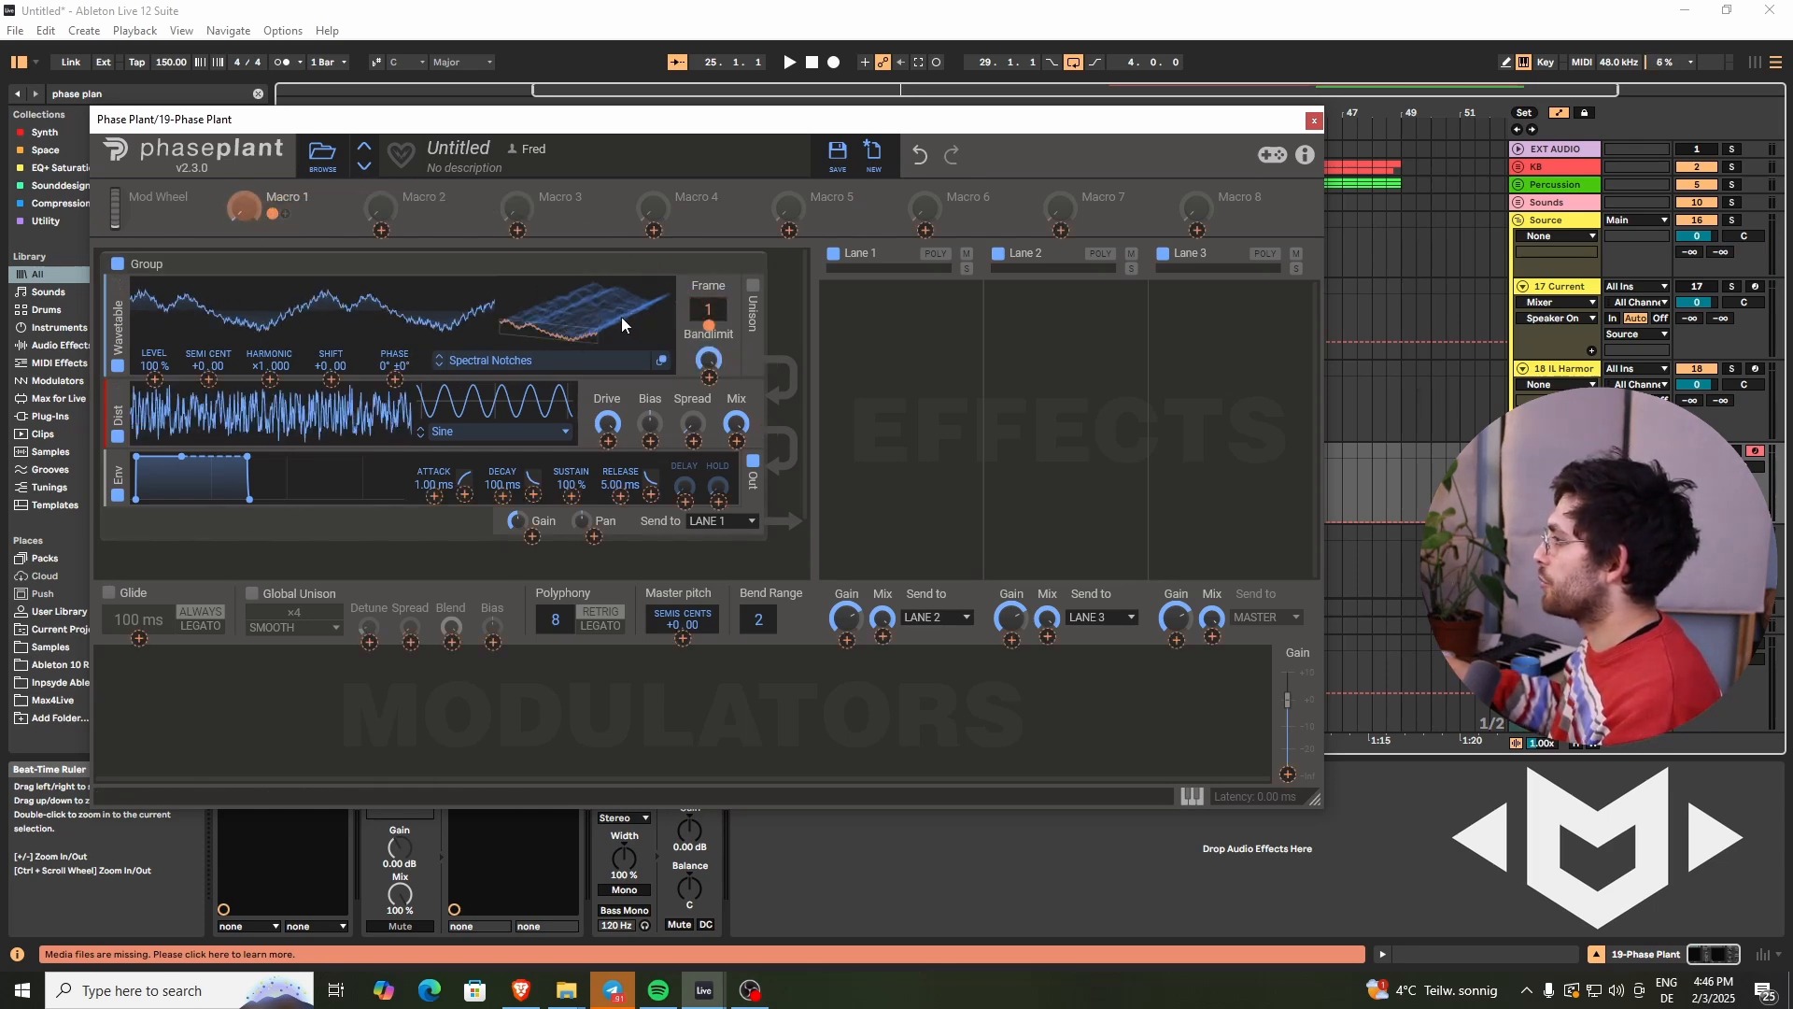
{"action": "left_click", "coordinate": [319, 227]}
{"action": "left_click_drag", "start_coordinate": [249, 212], "coordinate": [281, 215]}
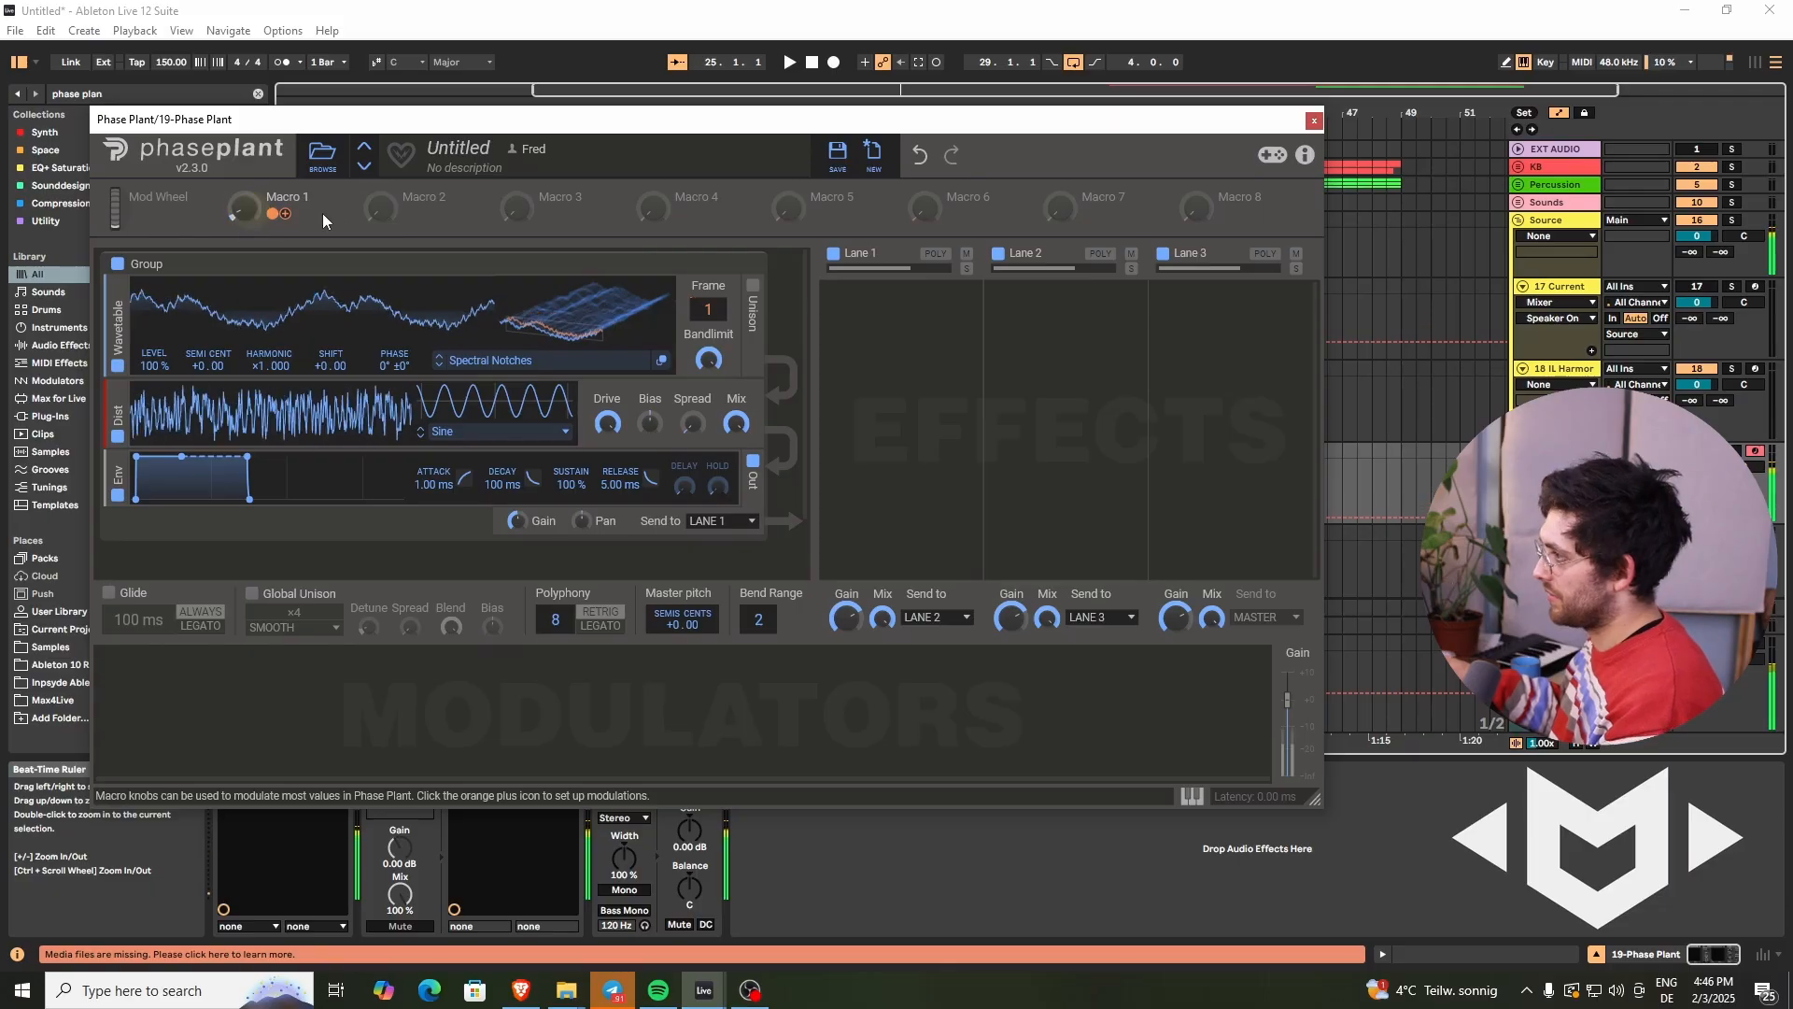
- Assign Macro 2 to the distortion drive and adjust Macros 1 and 2
{"action": "left_click", "coordinate": [408, 213]}
{"action": "left_click_drag", "start_coordinate": [409, 212], "coordinate": [605, 439]}
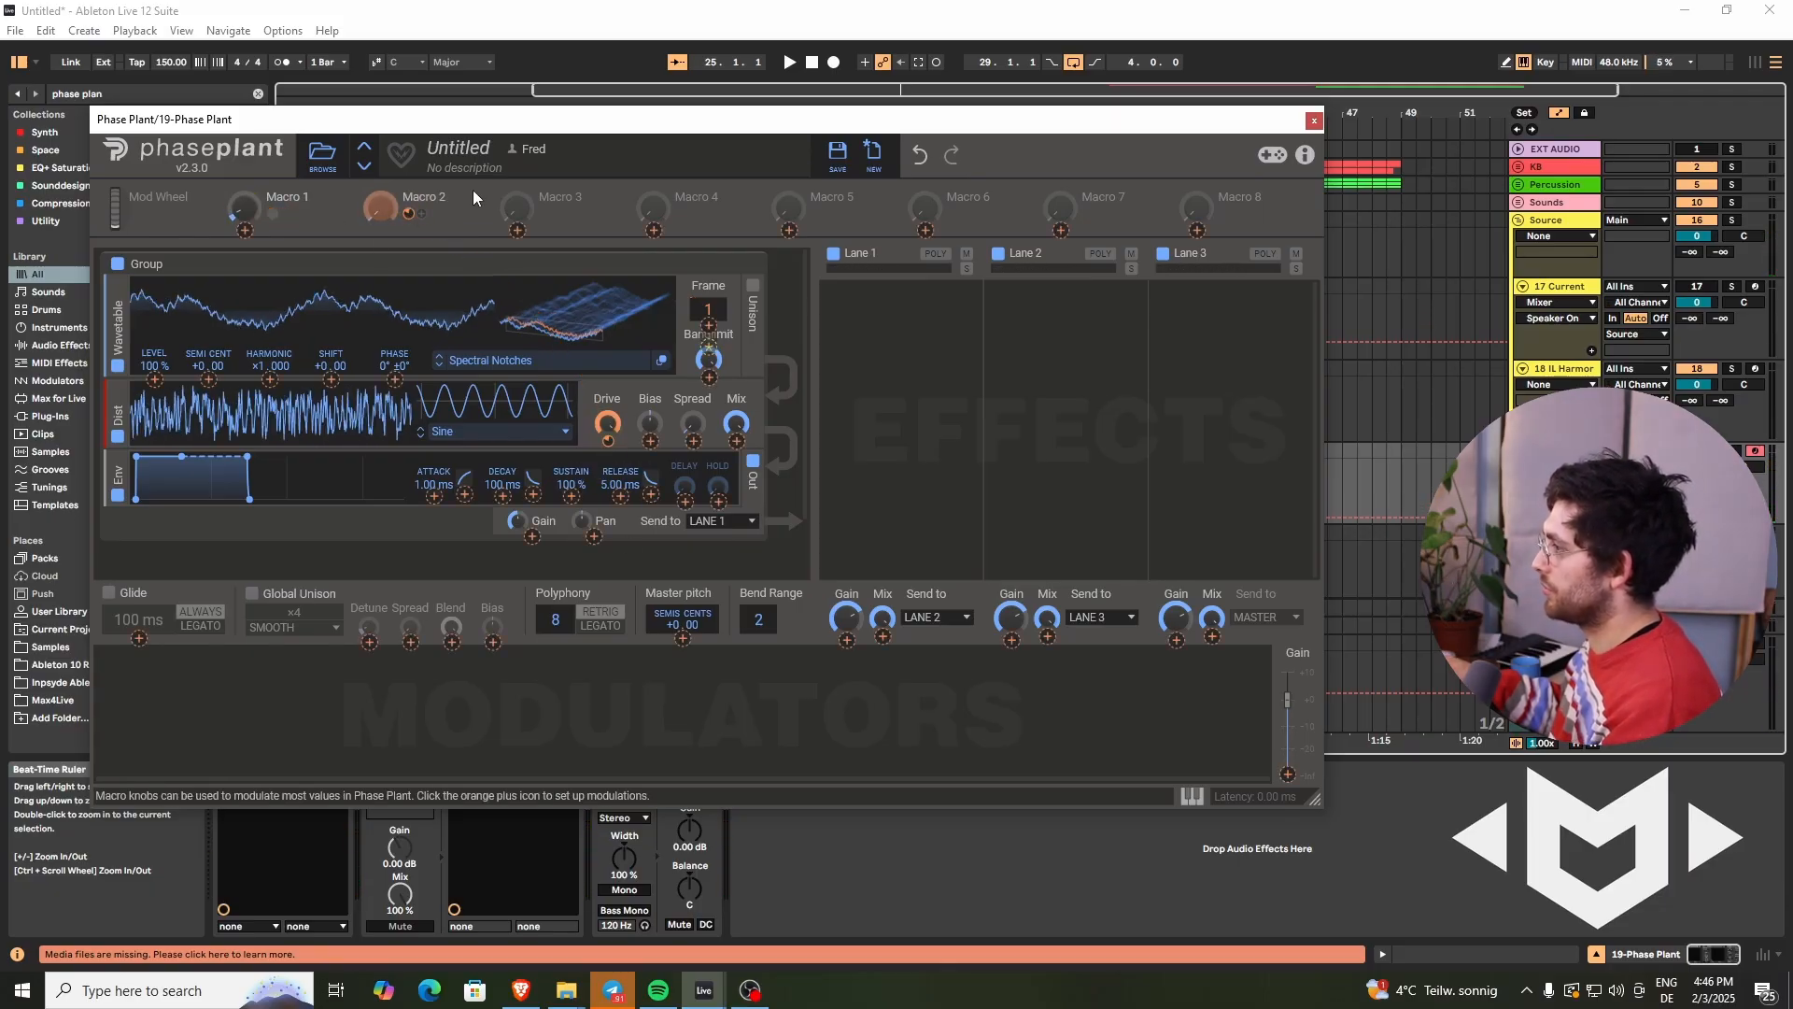
{"action": "left_click", "coordinate": [466, 216]}
{"action": "left_click_drag", "start_coordinate": [375, 204], "coordinate": [373, 200]}
{"action": "left_click_drag", "start_coordinate": [239, 223], "coordinate": [240, 220]}
{"action": "left_click_drag", "start_coordinate": [383, 211], "coordinate": [388, 216]}
{"action": "mouse_move", "coordinate": [605, 439]}
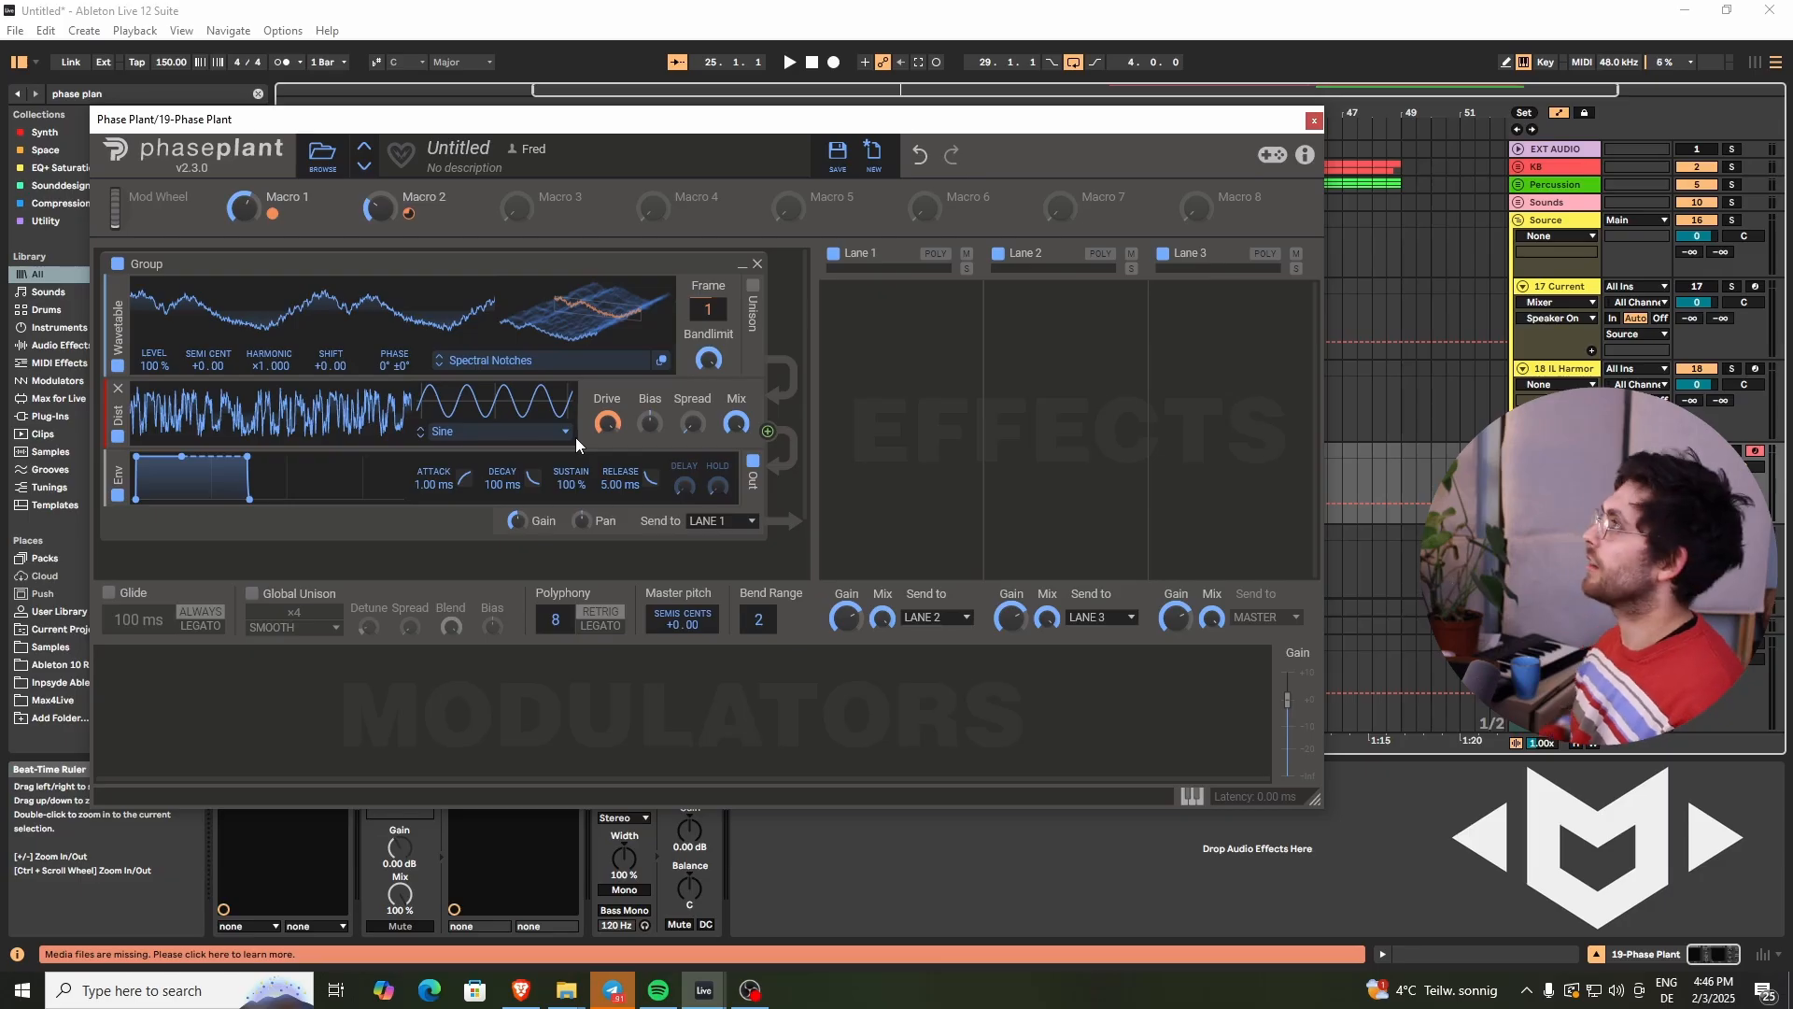
- Add a Flanger to Lane 1 and adjust its delay, spread and mix
{"action": "left_click", "coordinate": [836, 357]}
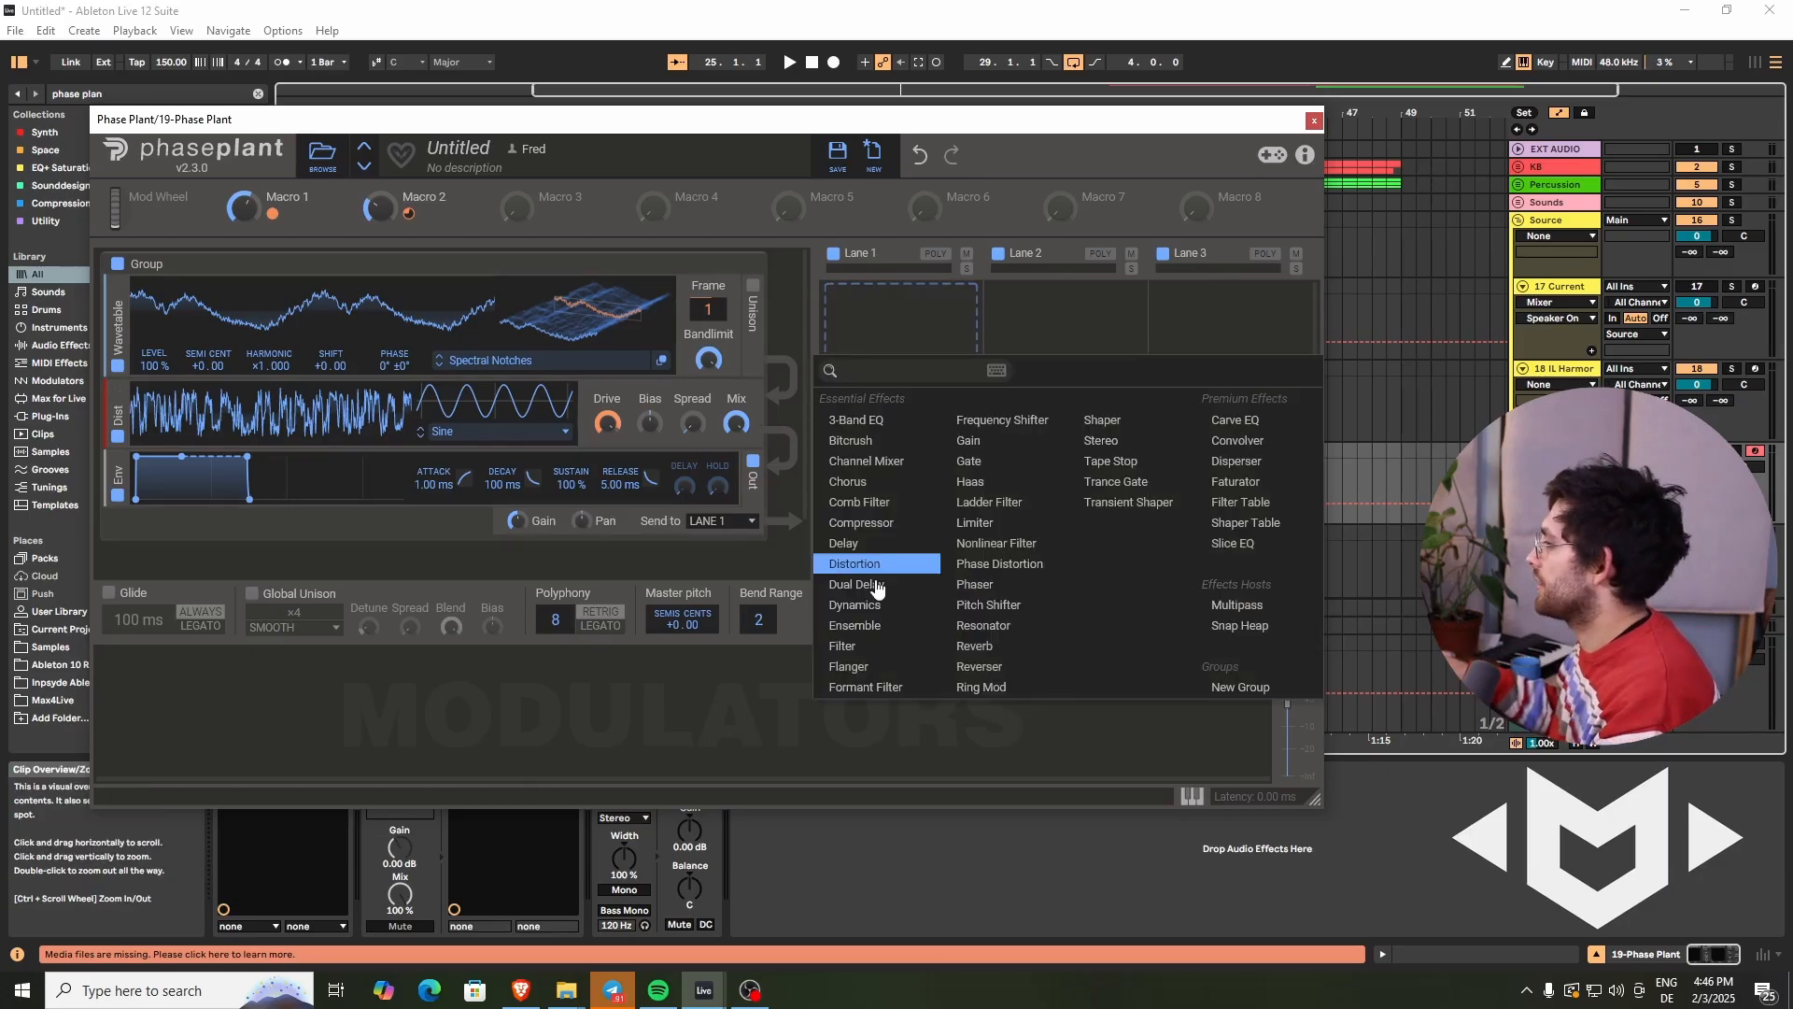
{"action": "left_click", "coordinate": [850, 666]}
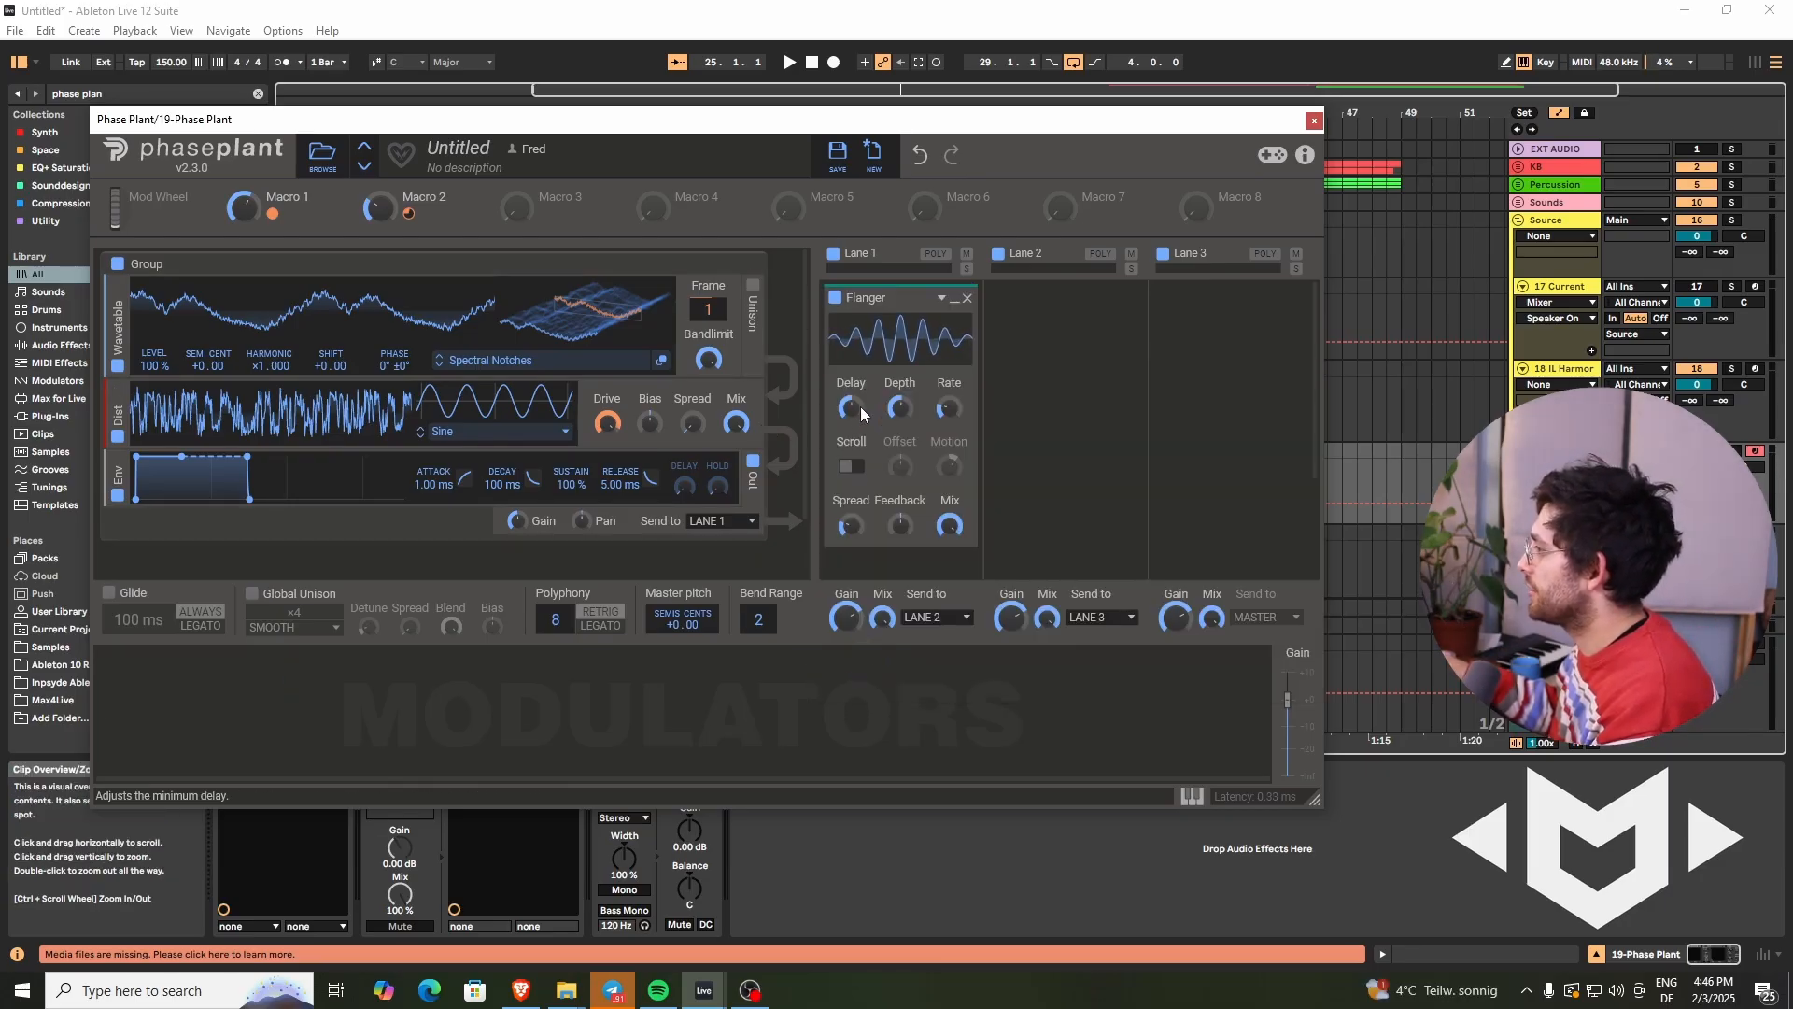
{"action": "left_click_drag", "start_coordinate": [860, 406], "coordinate": [957, 398]}
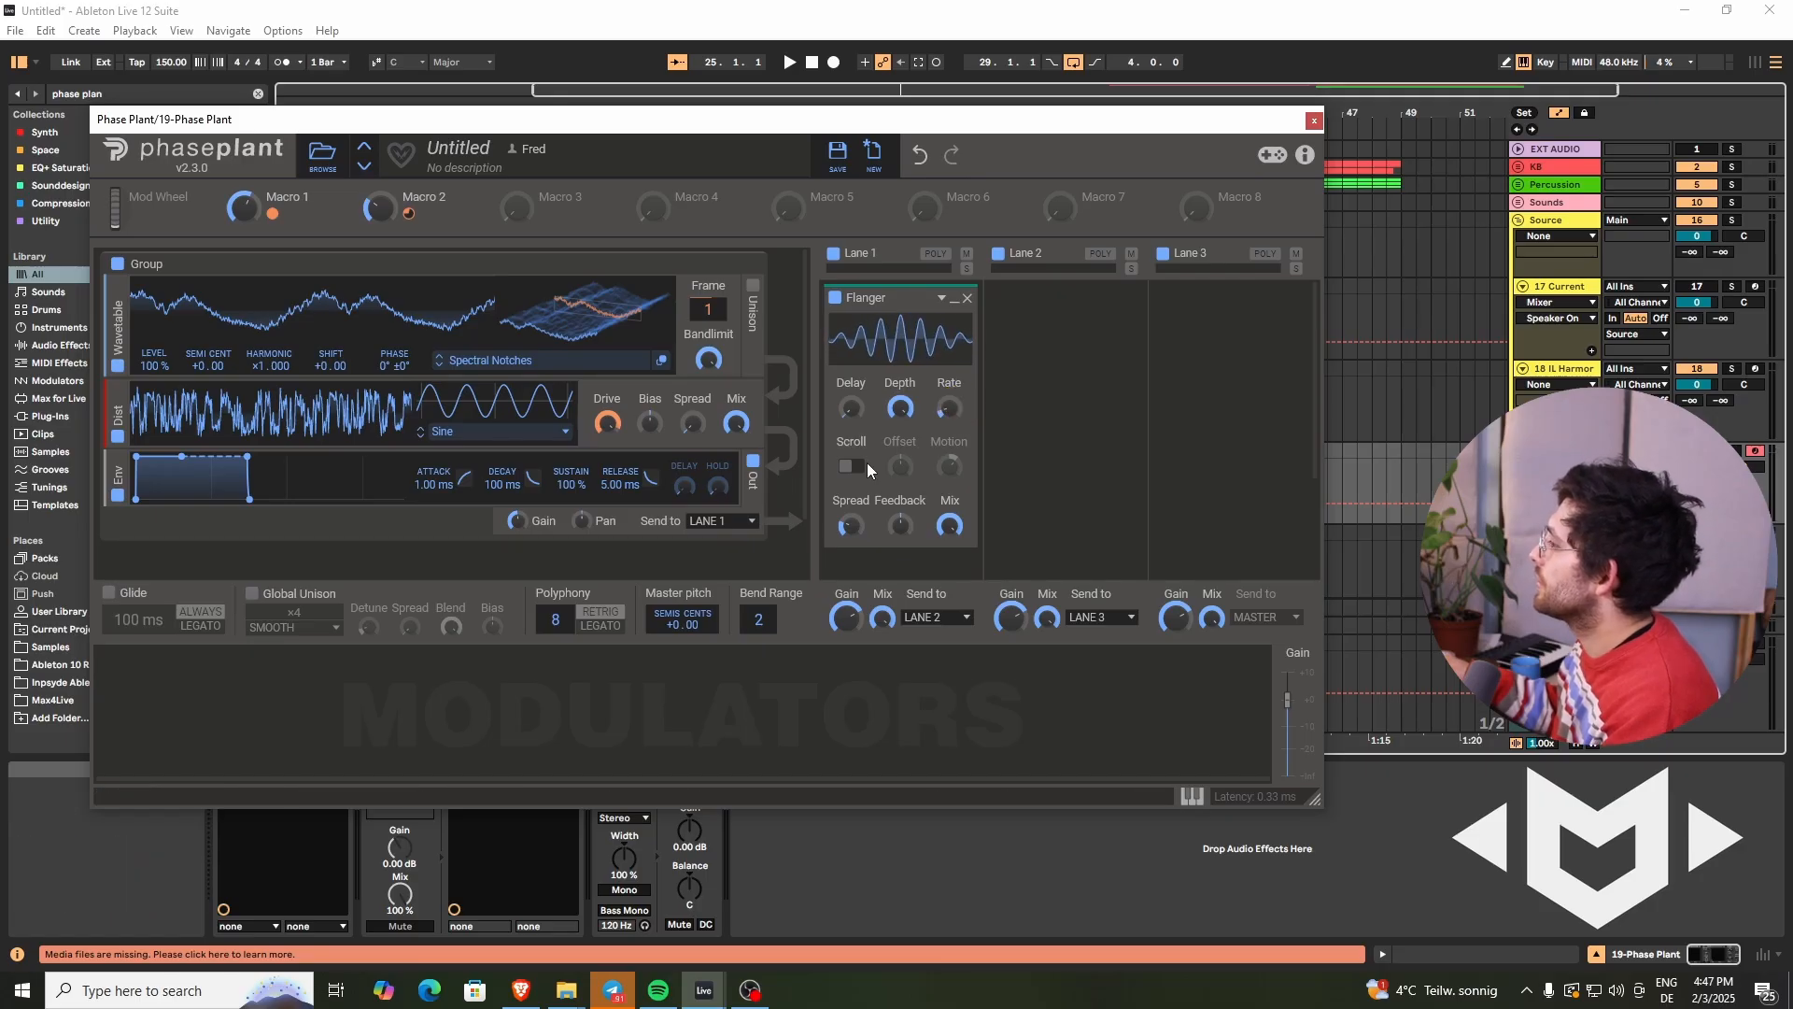
{"action": "left_click_drag", "start_coordinate": [855, 517], "coordinate": [856, 517]}
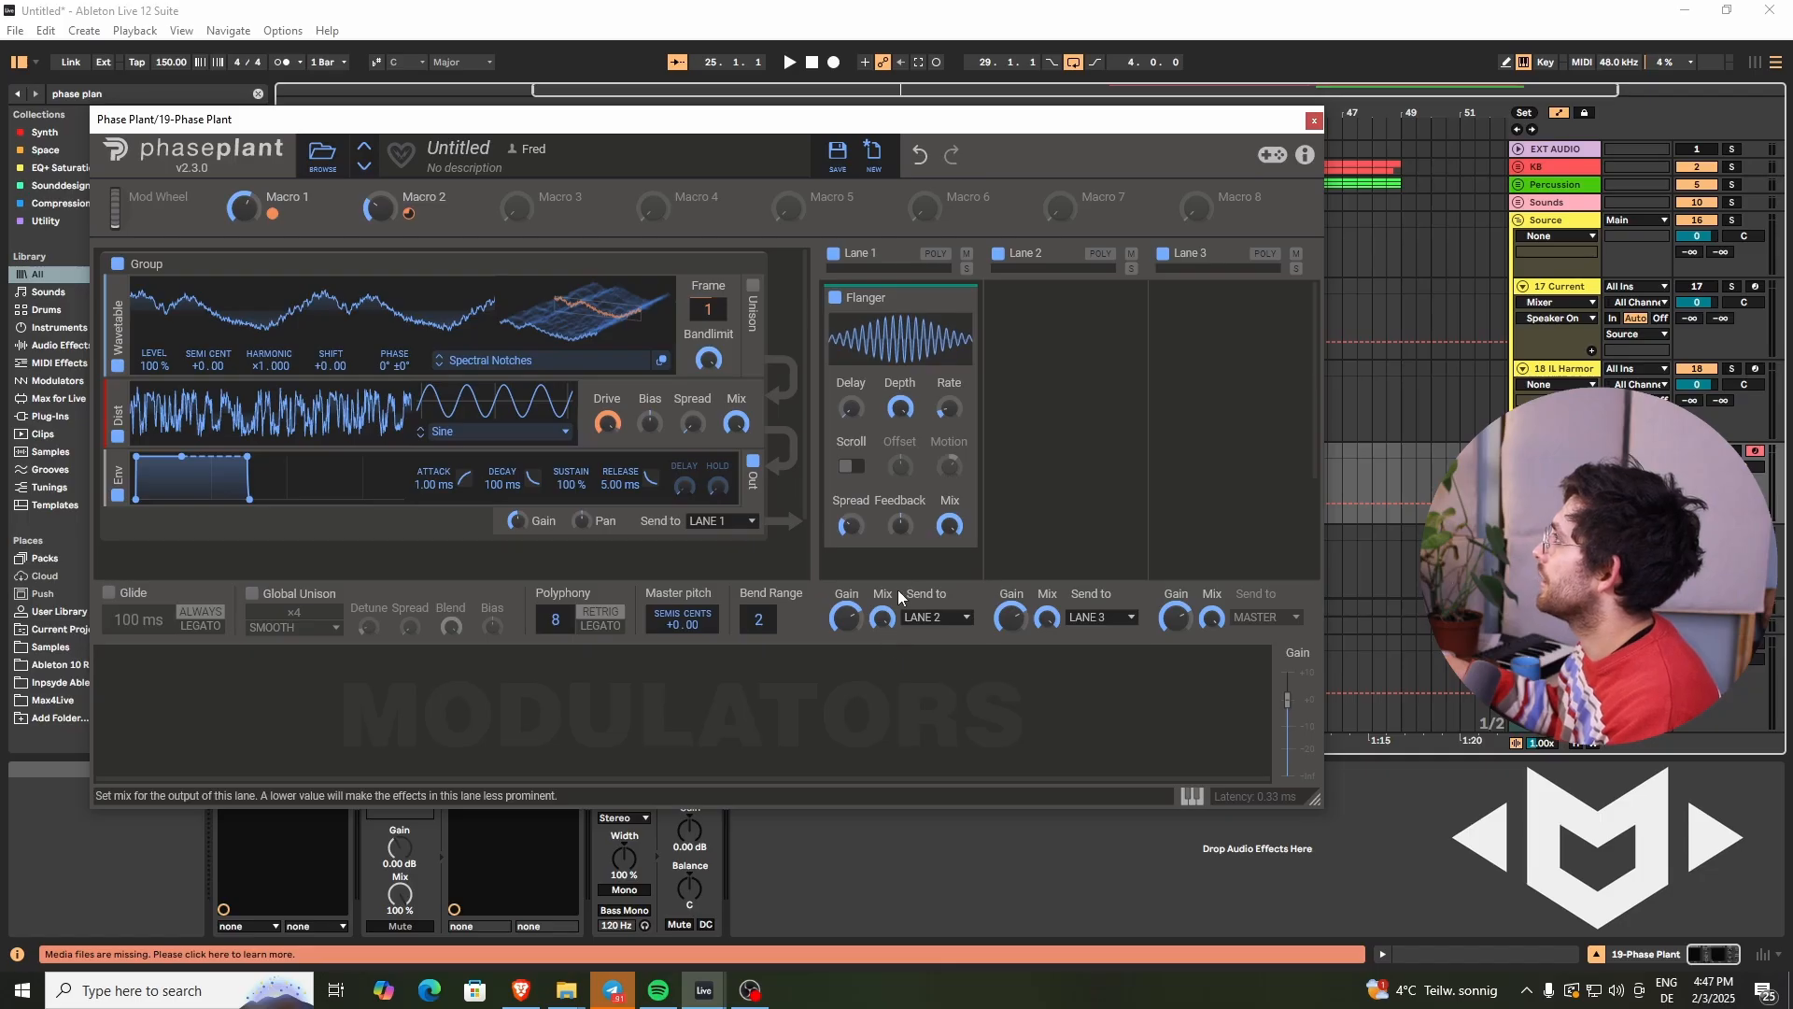
{"action": "left_click_drag", "start_coordinate": [949, 523], "coordinate": [953, 529]}
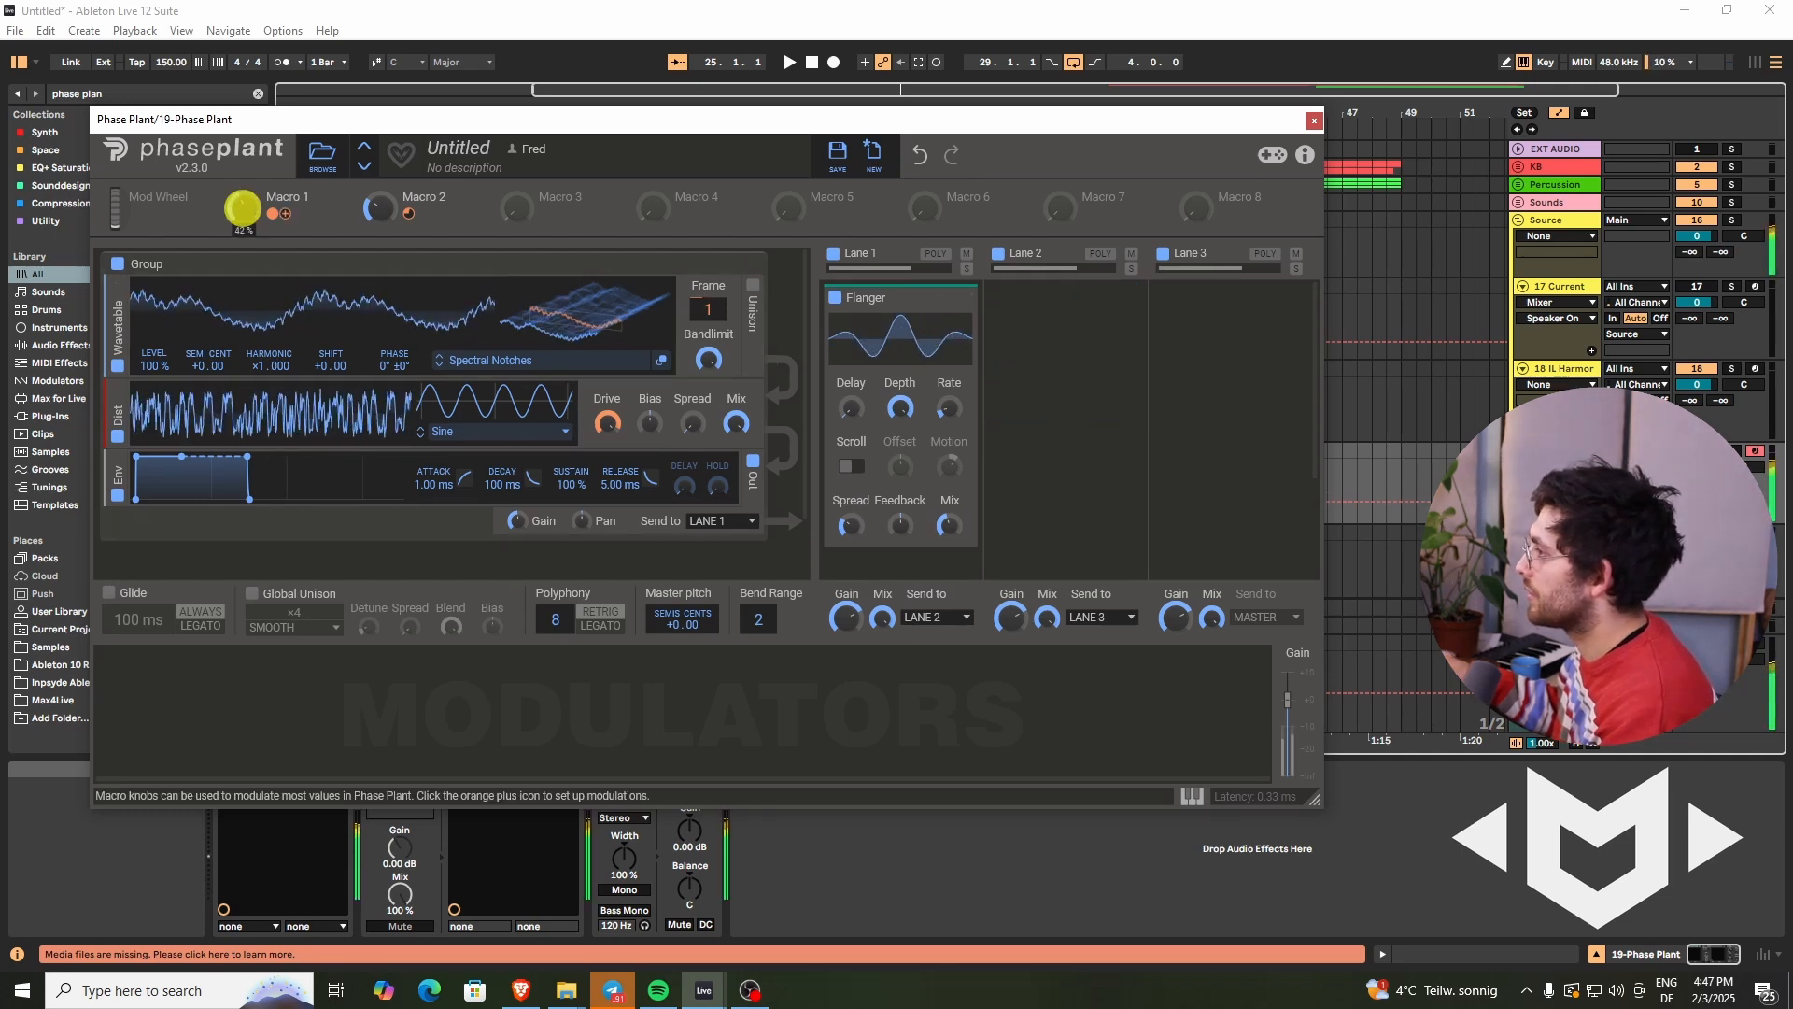
- Add a Filter effect below the Flanger in Lane 1
{"action": "mouse_move", "coordinate": [416, 212]}
{"action": "left_click_drag", "start_coordinate": [380, 209], "coordinate": [380, 209]}
{"action": "scroll", "coordinate": [895, 441], "scroll_direction": "down", "scroll_amount": 2}
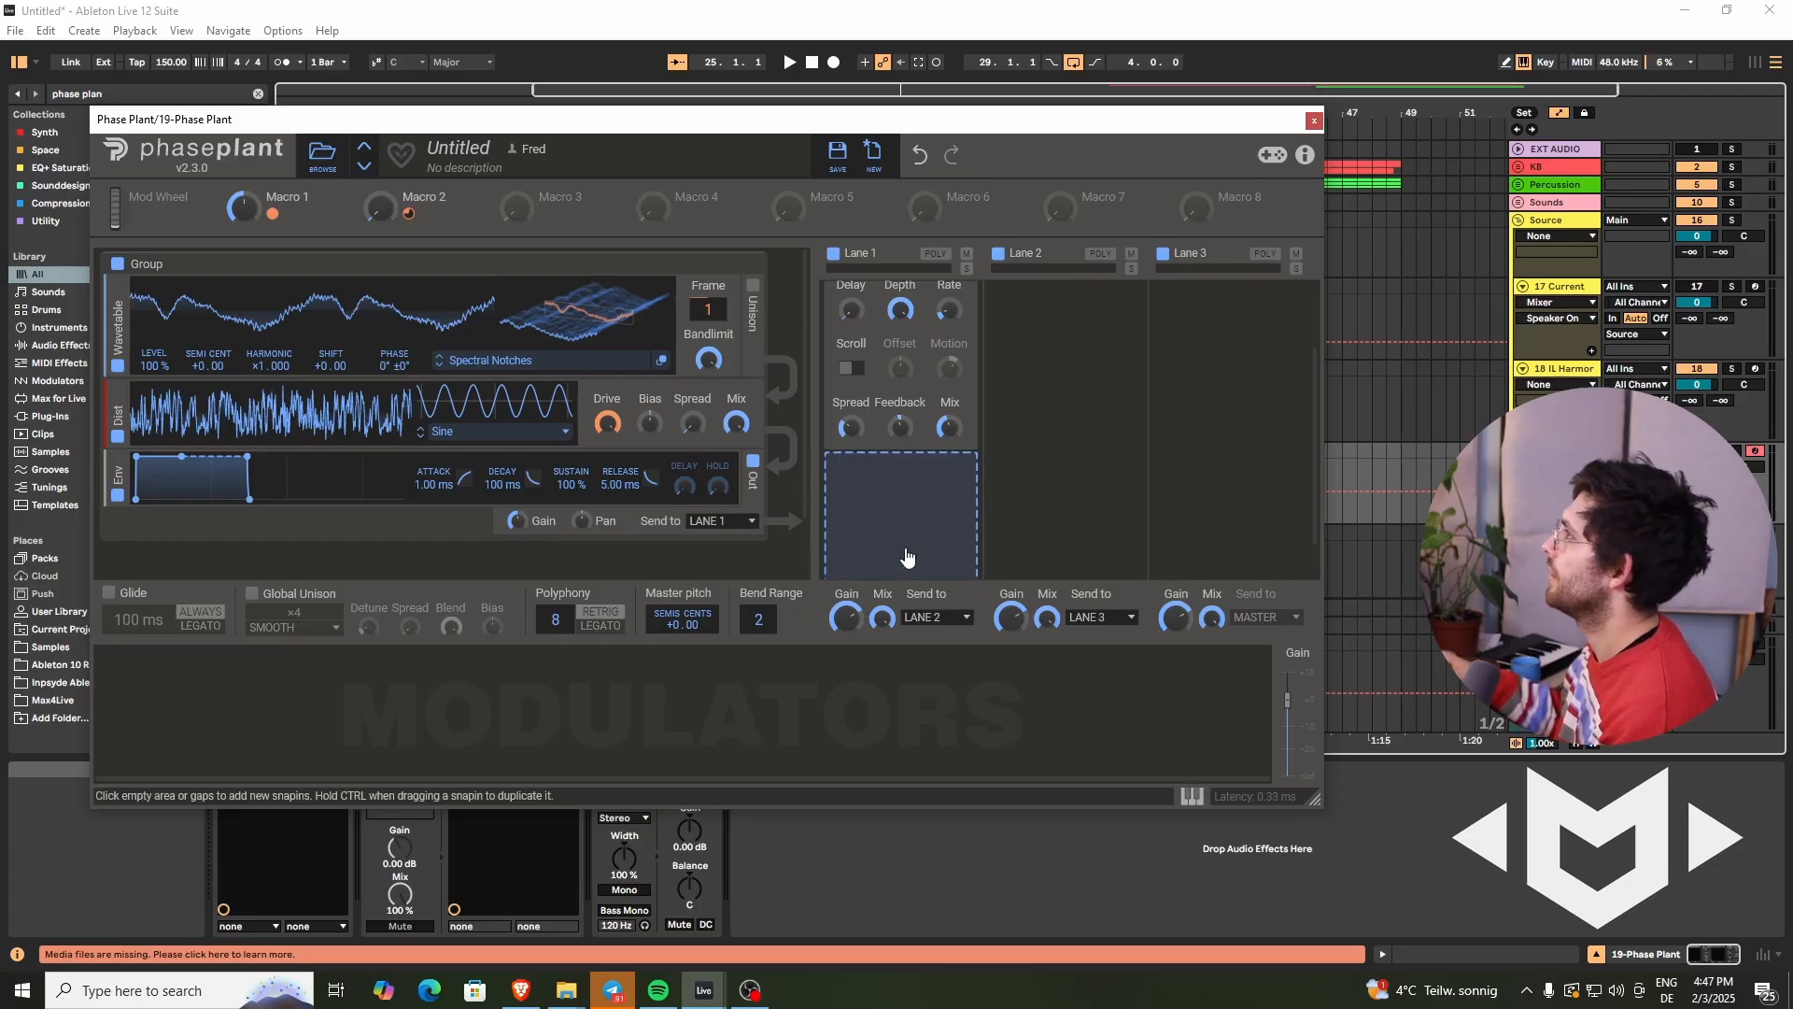
{"action": "left_click", "coordinate": [908, 507]}
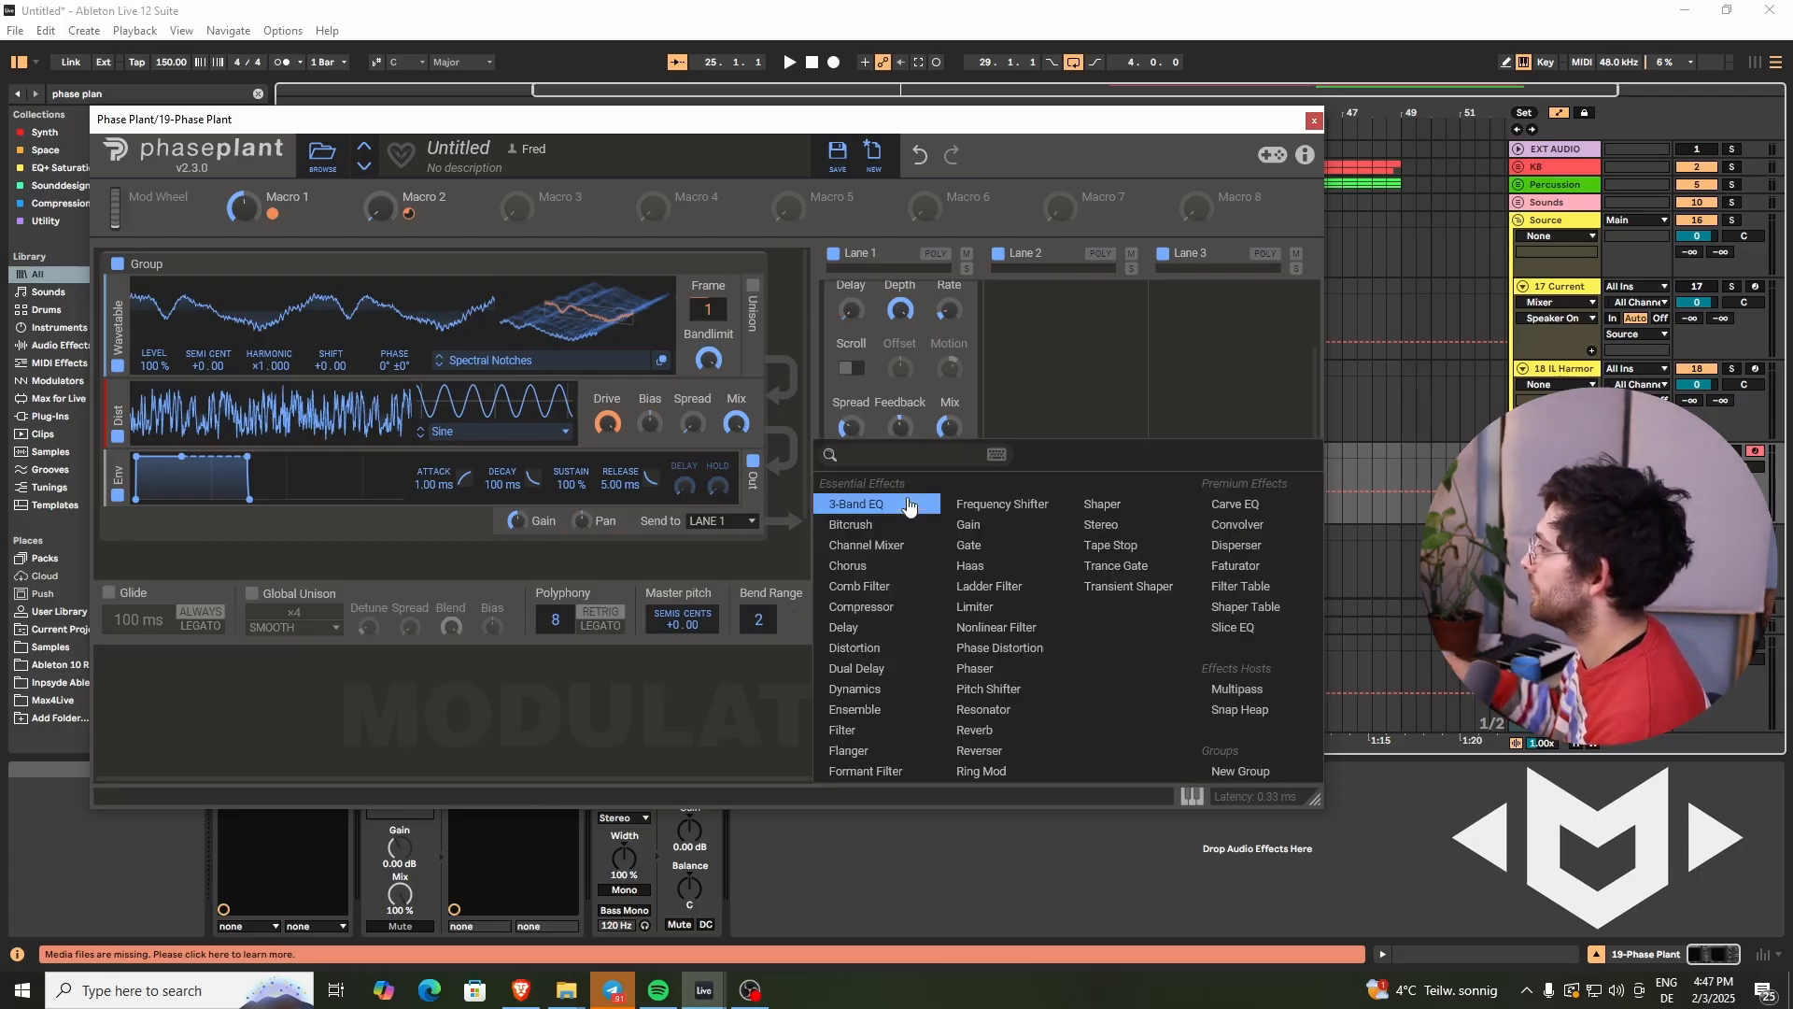
{"action": "left_click", "coordinate": [851, 729]}
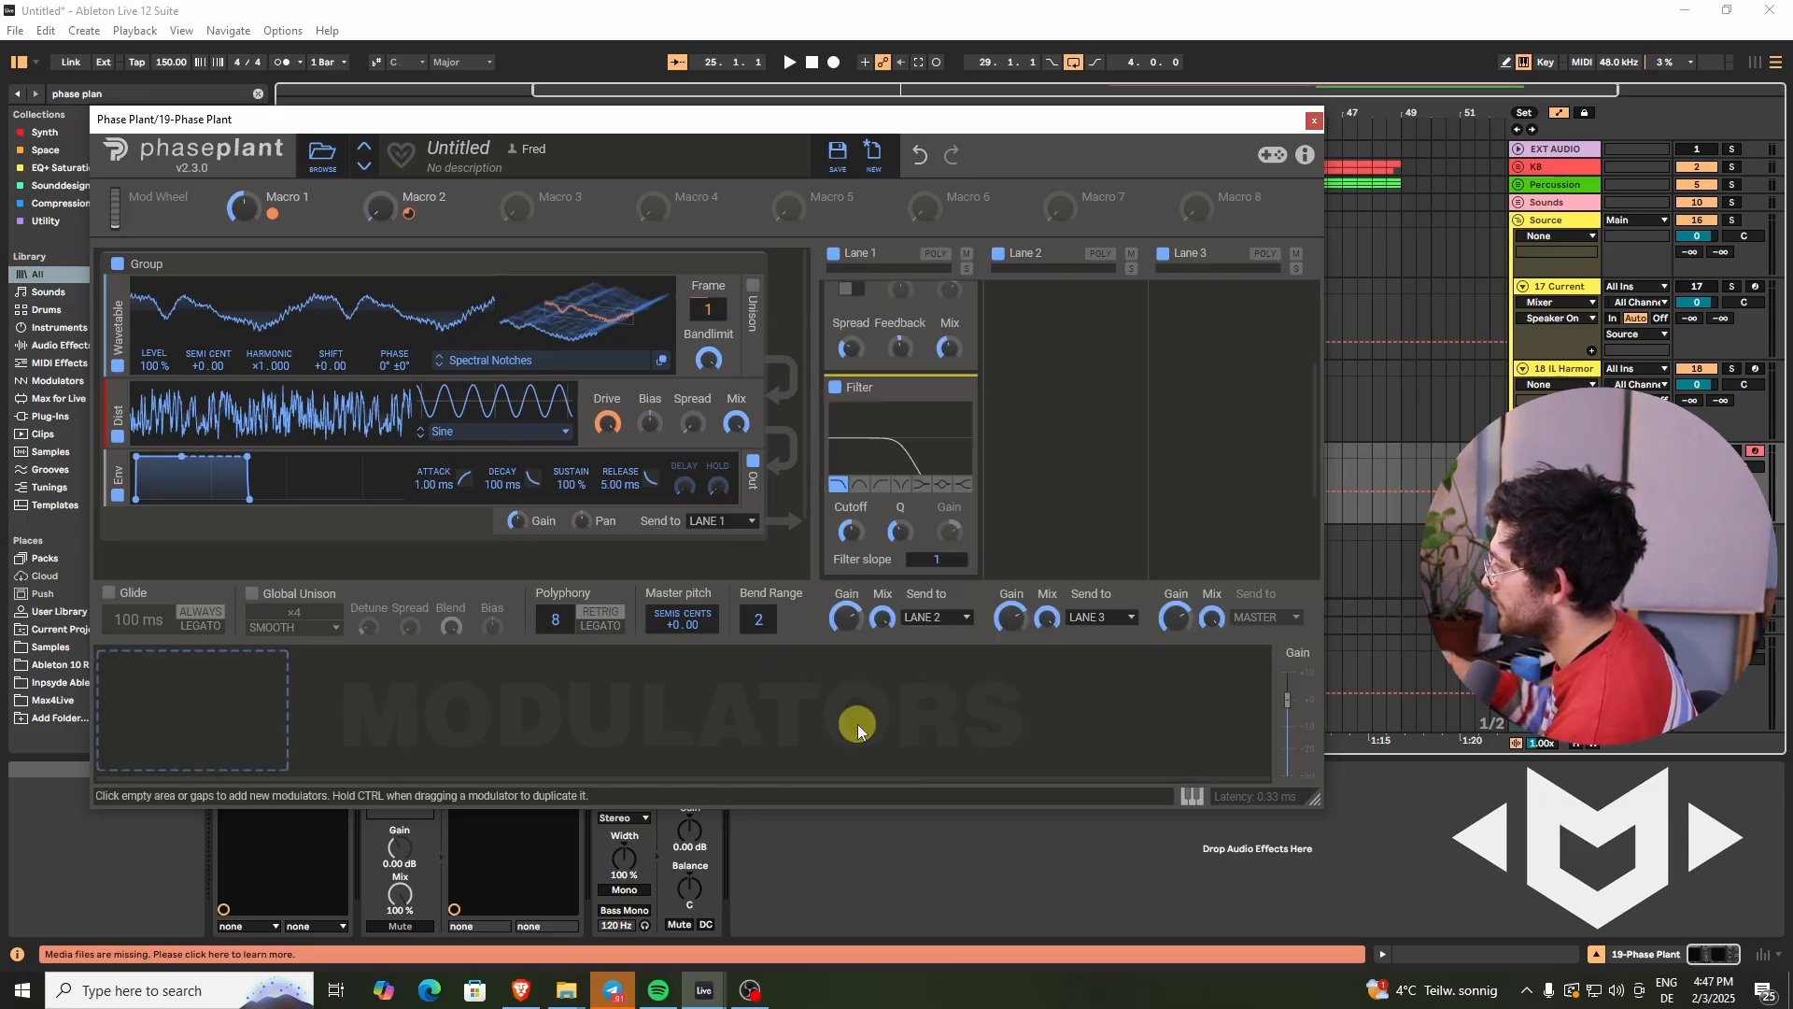
- Set the filter to high-pass with a filter slope of 2 and adjust its Q and cutoff
{"action": "left_click", "coordinate": [881, 486]}
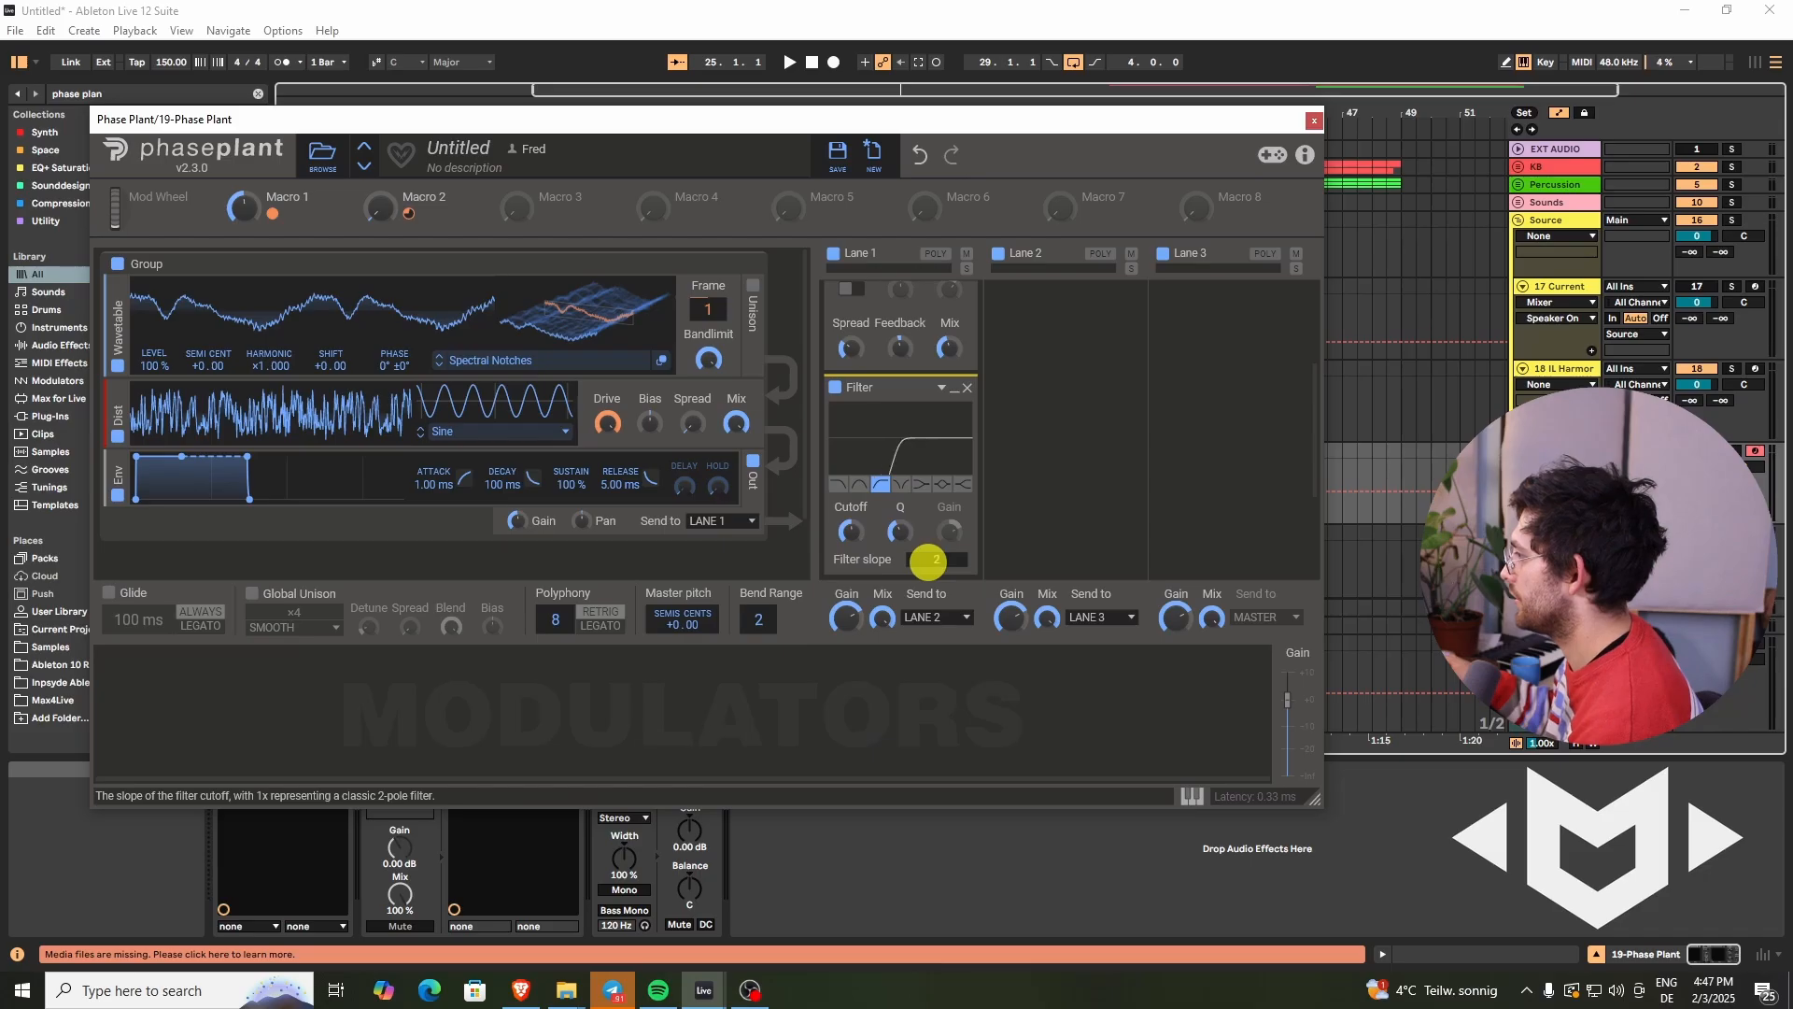
{"action": "left_click_drag", "start_coordinate": [904, 536], "coordinate": [855, 531]}
{"action": "left_click", "coordinate": [857, 533]}
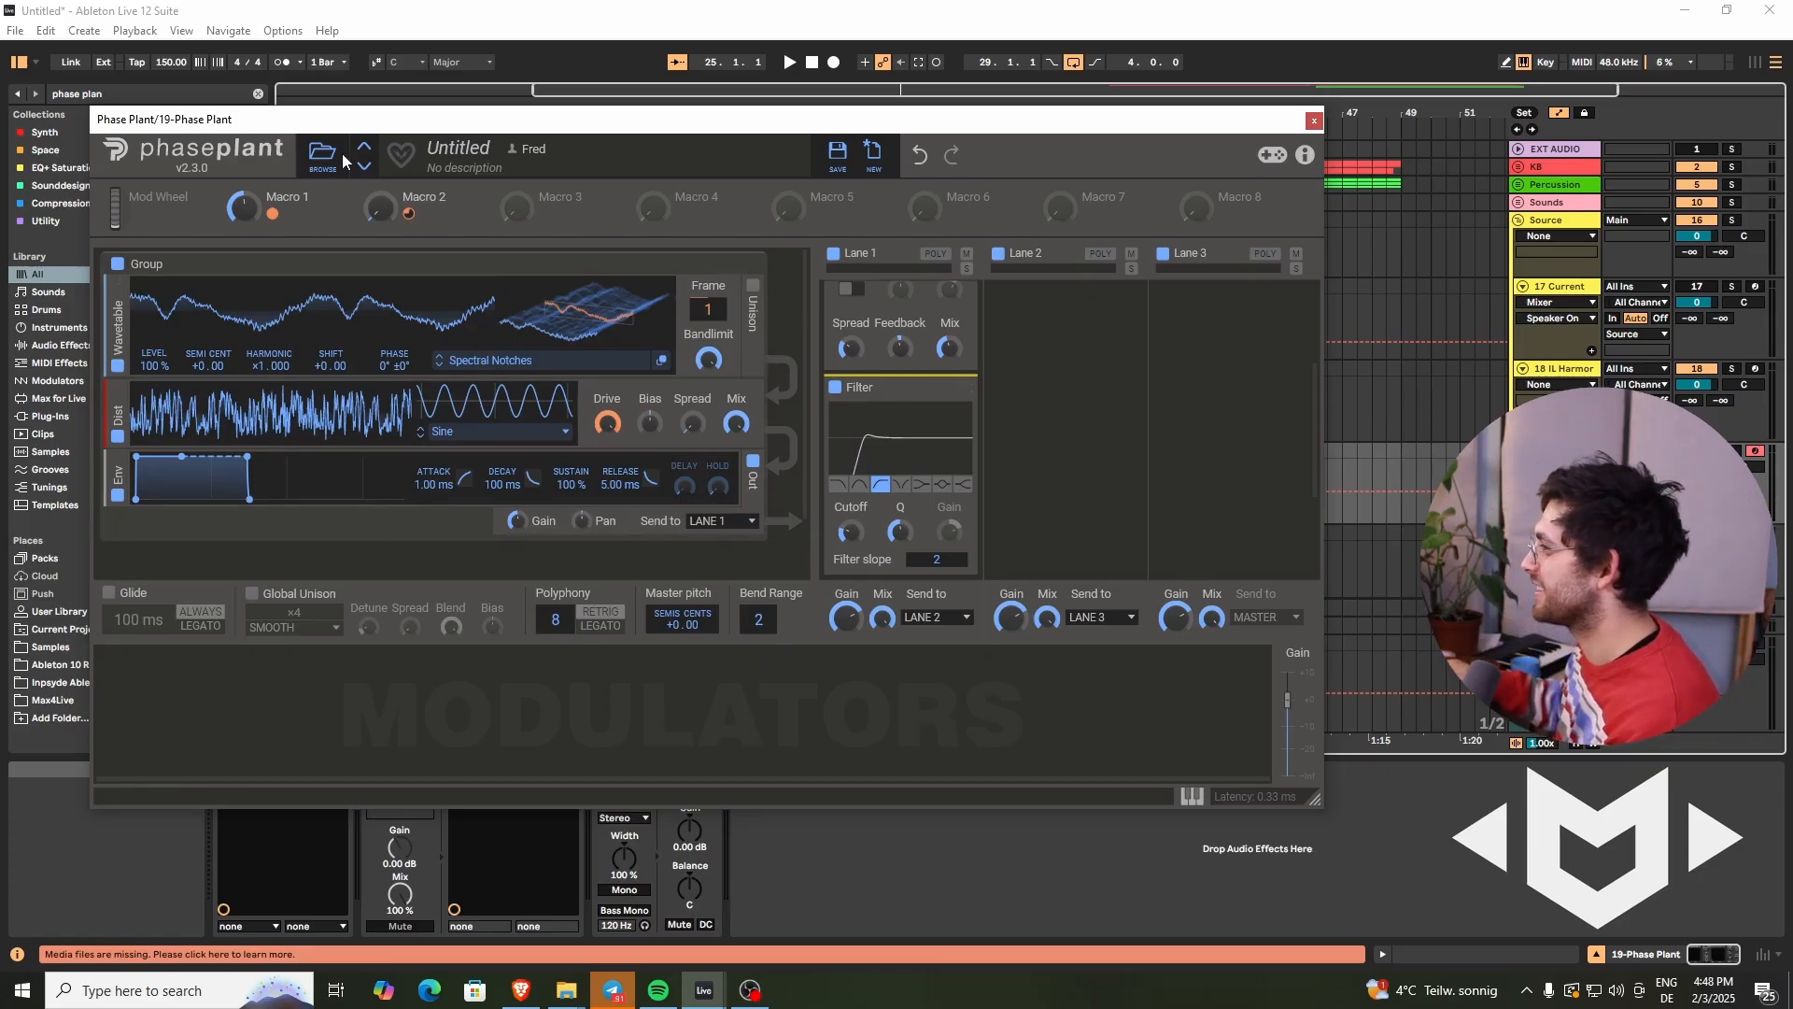
- Assign Macro 3 to the filter cutoff and set its modulation depth
{"action": "left_click_drag", "start_coordinate": [548, 215], "coordinate": [860, 551]}
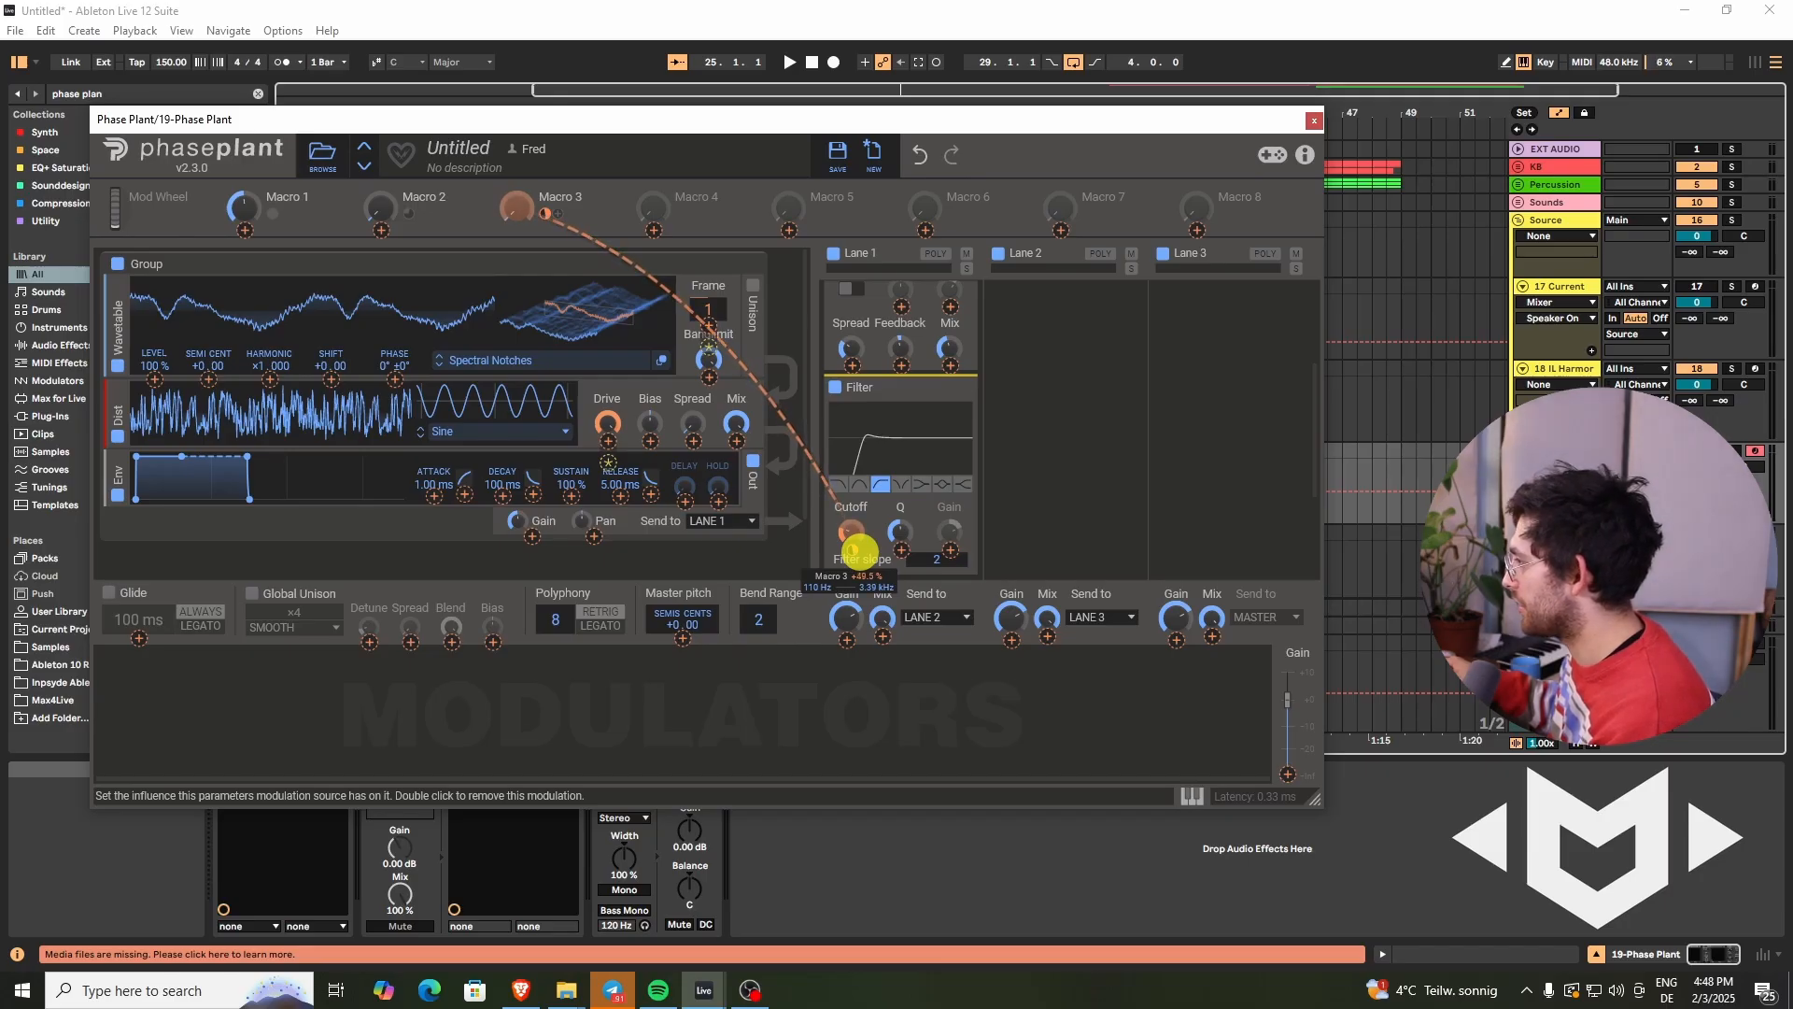
{"action": "left_click_drag", "start_coordinate": [859, 552], "coordinate": [846, 530]}
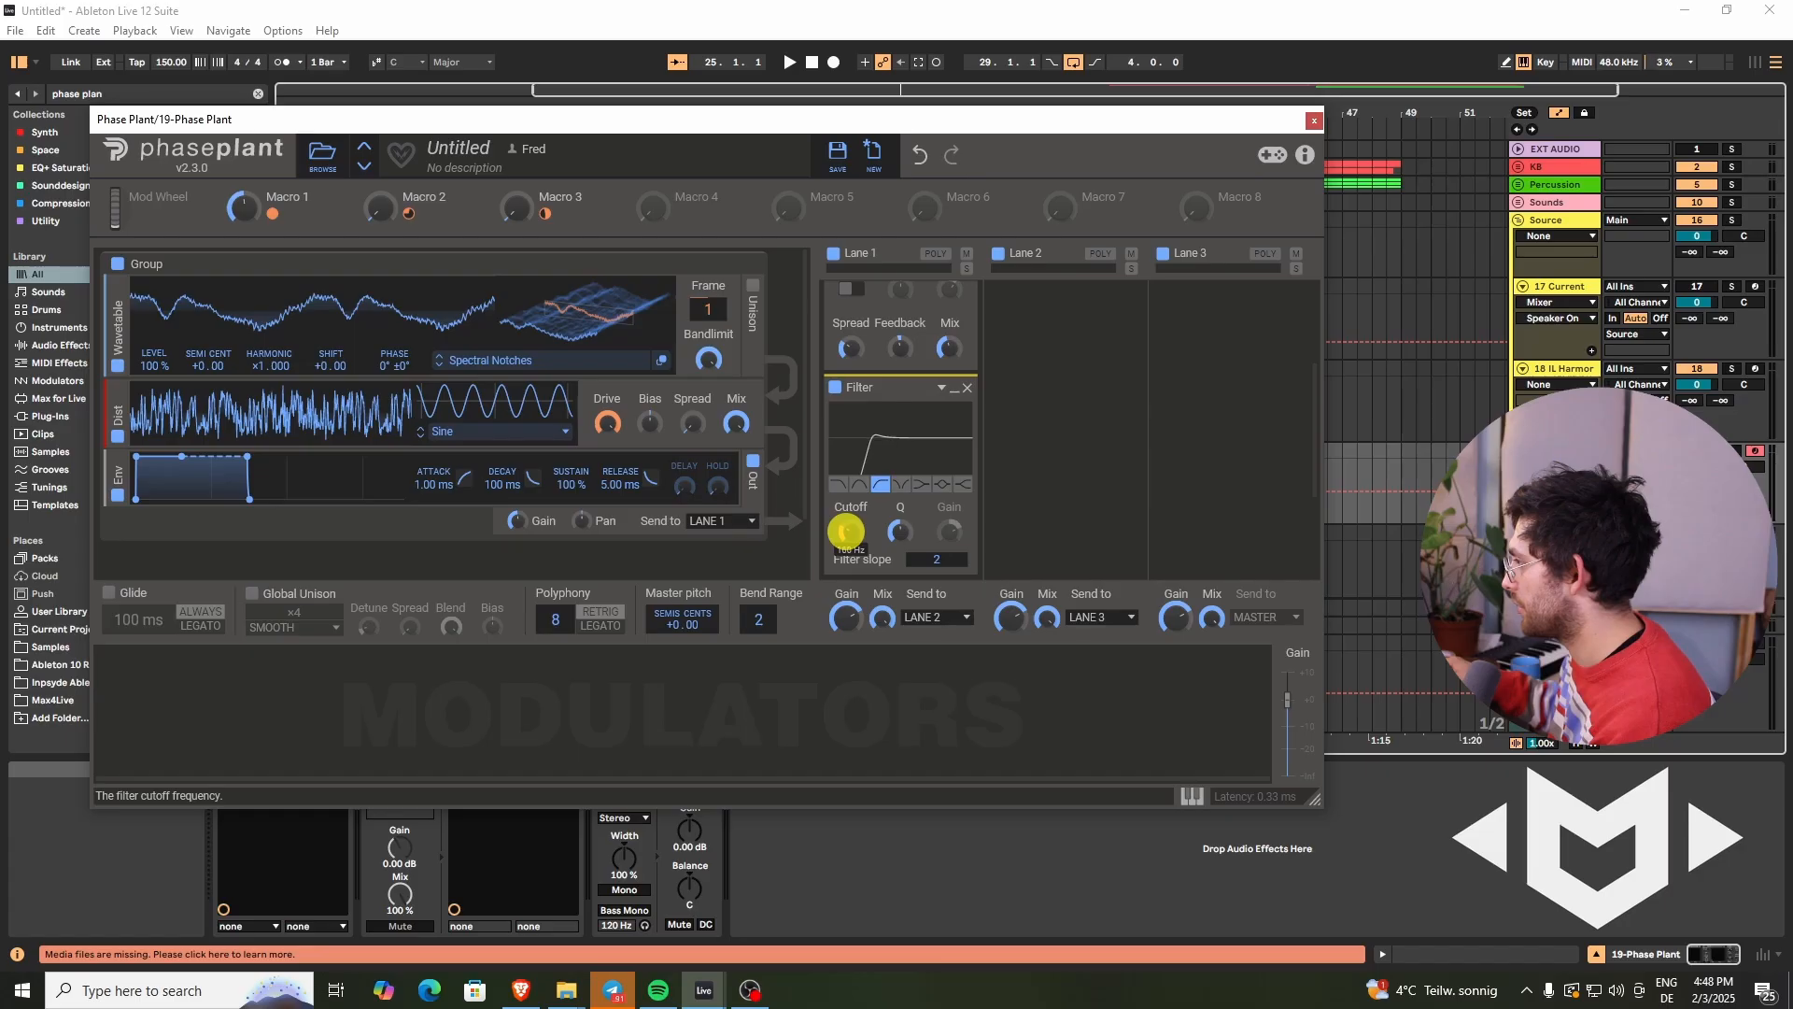
- Add a Compressor below the Filter in Lane 1
{"action": "mouse_move", "coordinate": [859, 550]}
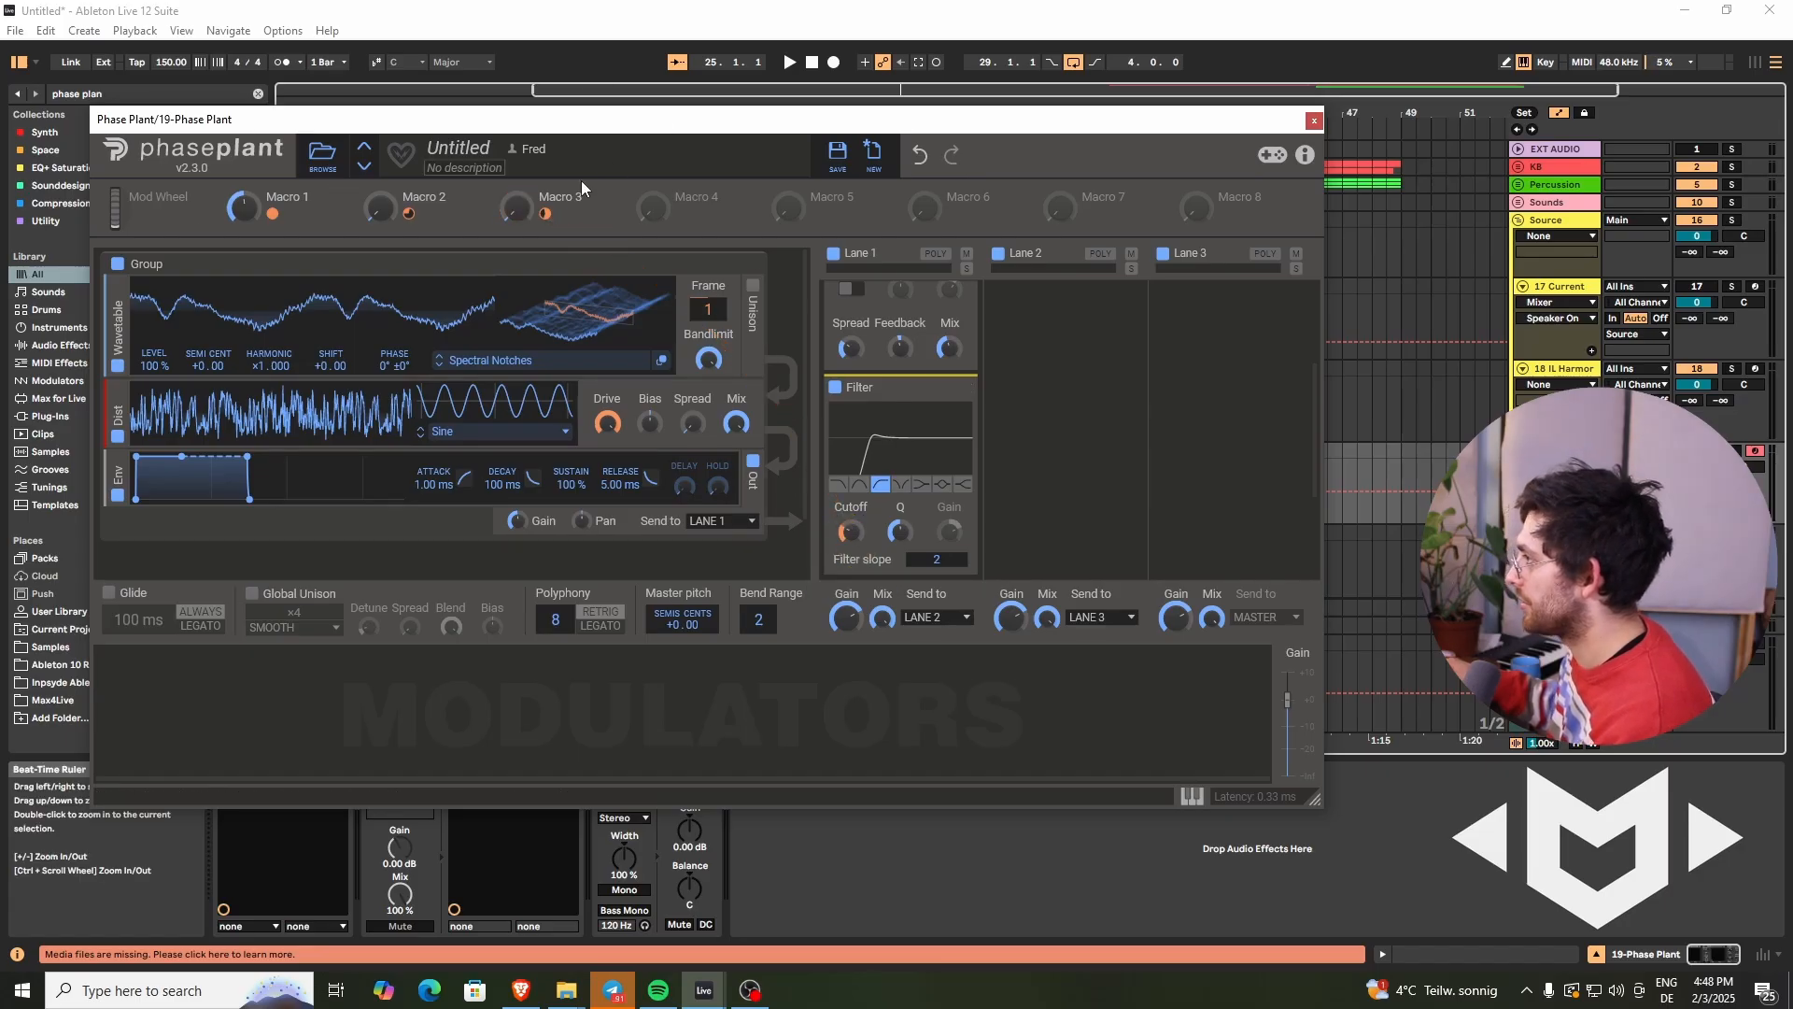
{"action": "double_click", "coordinate": [542, 197]}
{"action": "left_click_drag", "start_coordinate": [513, 210], "coordinate": [516, 214]}
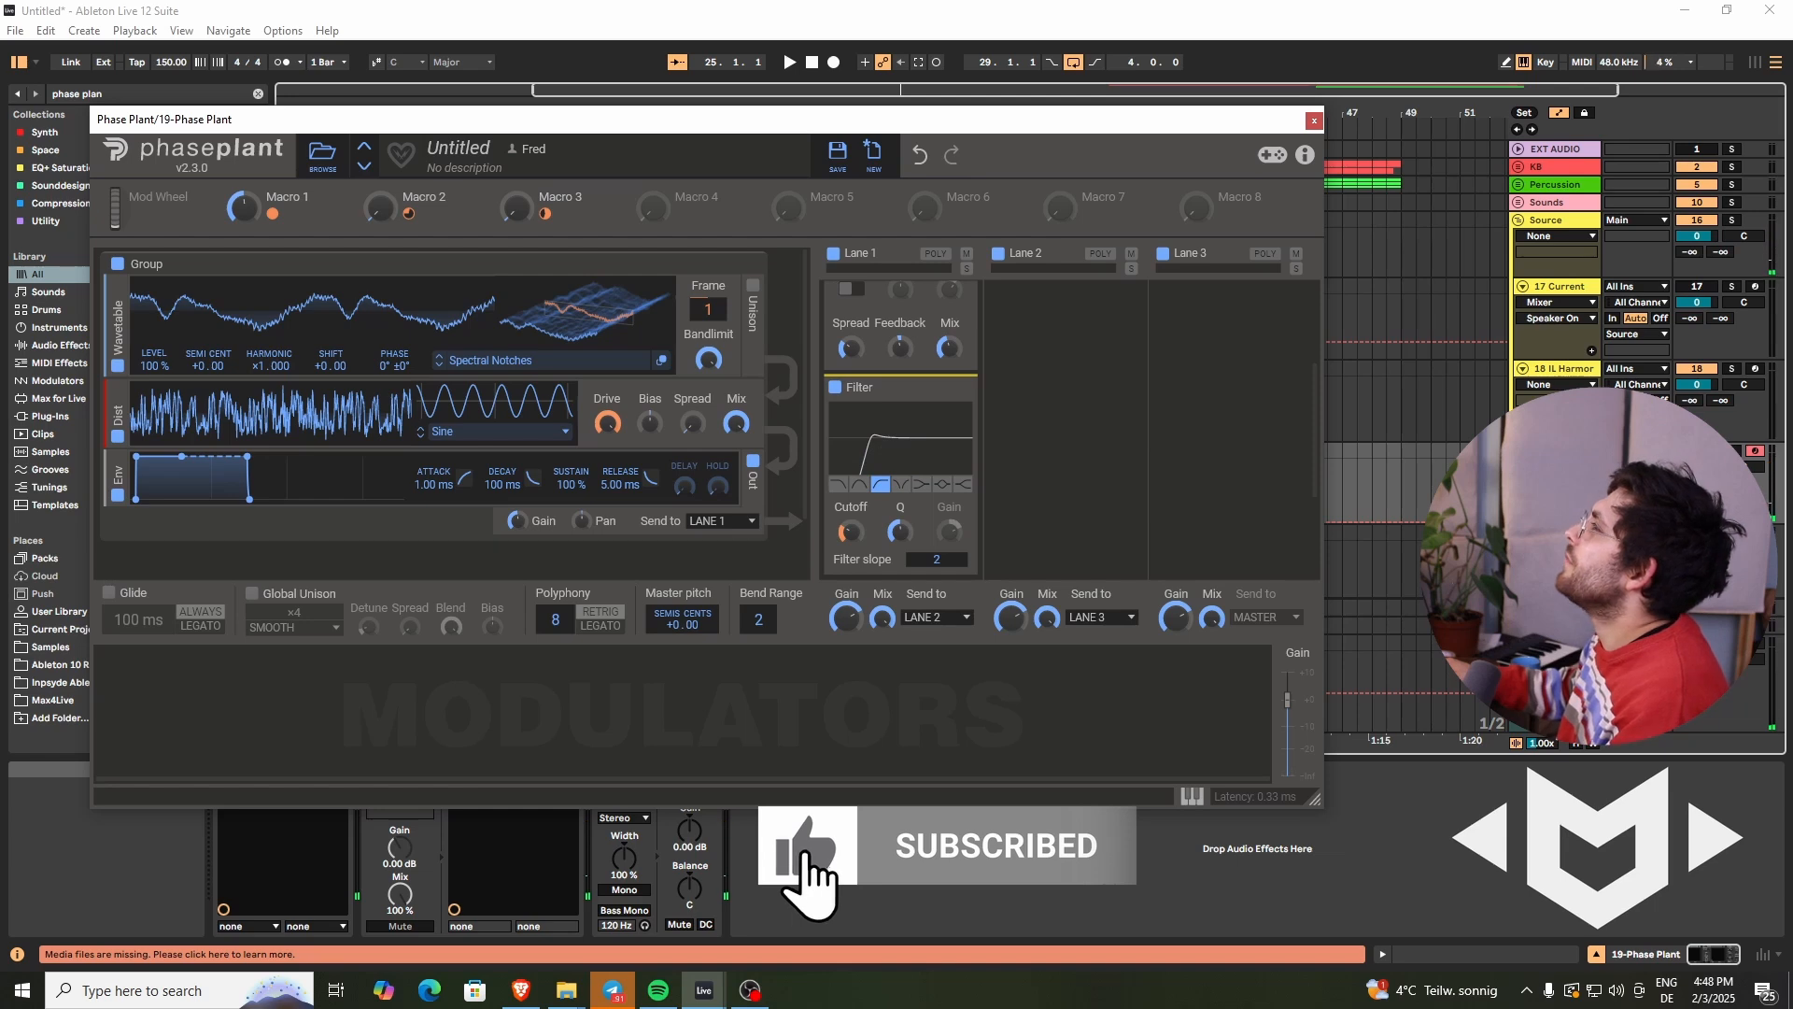
{"action": "left_click", "coordinate": [927, 475]}
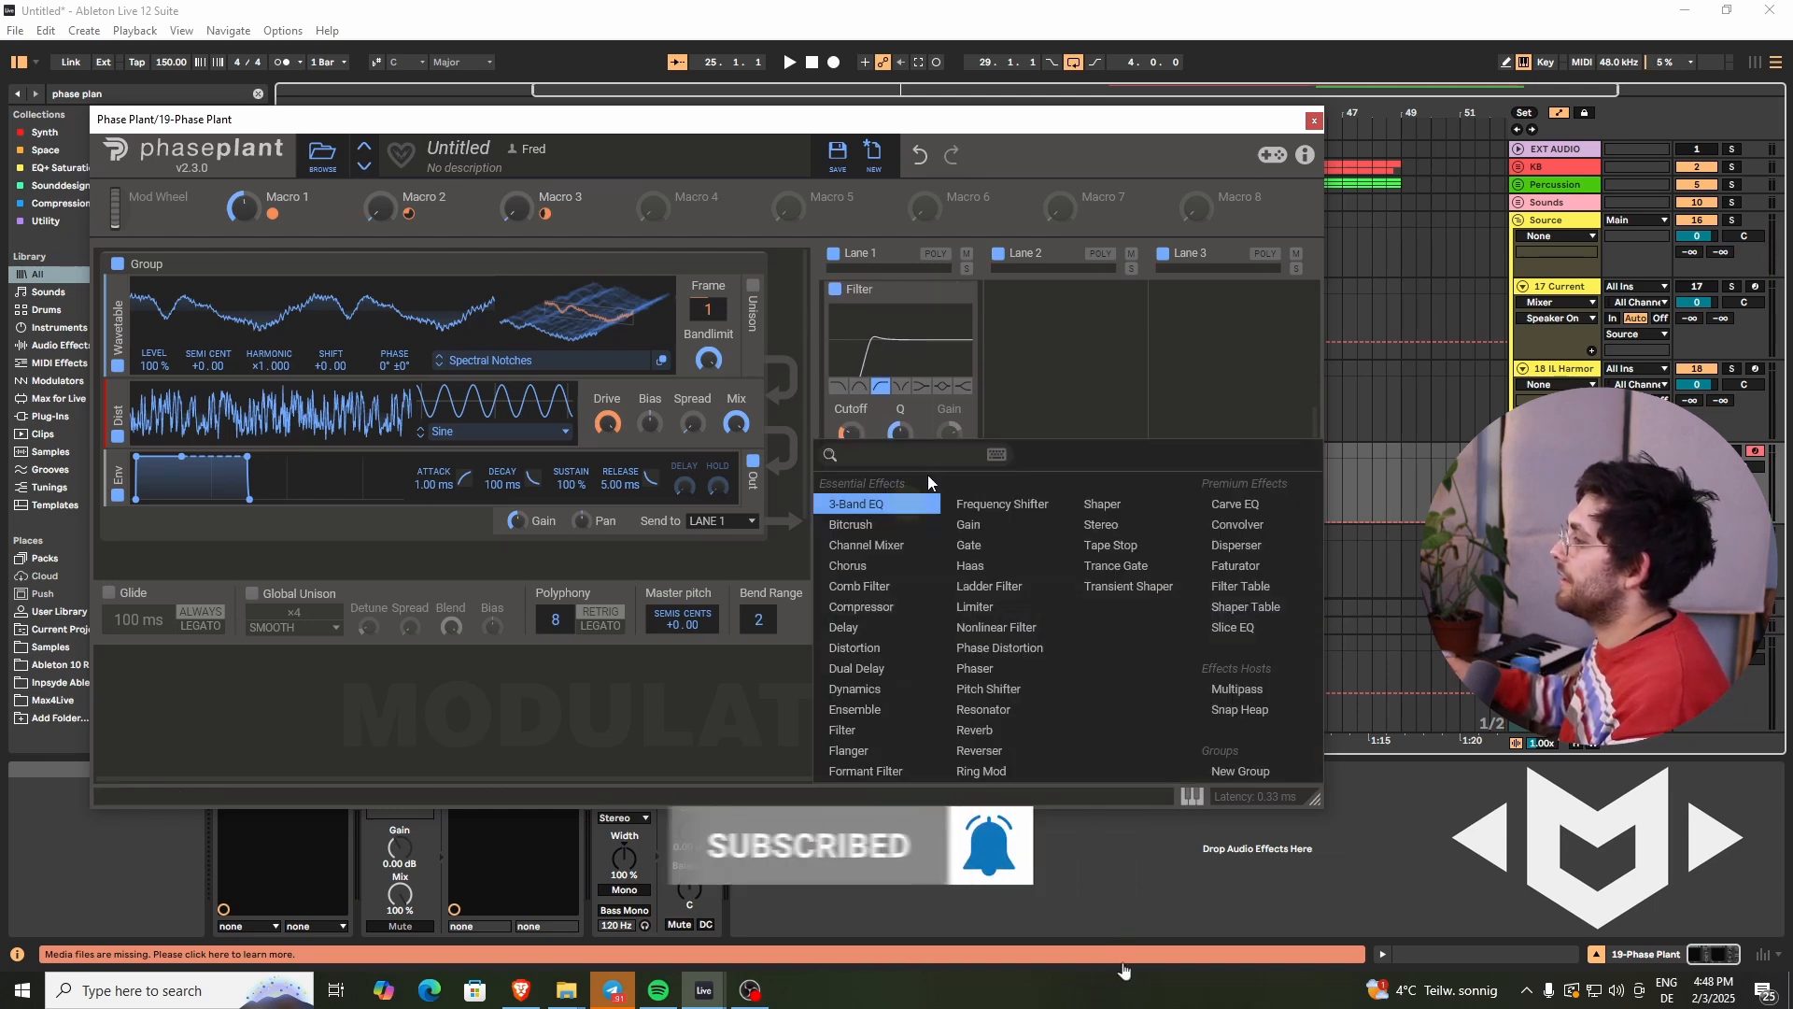
{"action": "left_click", "coordinate": [852, 607]}
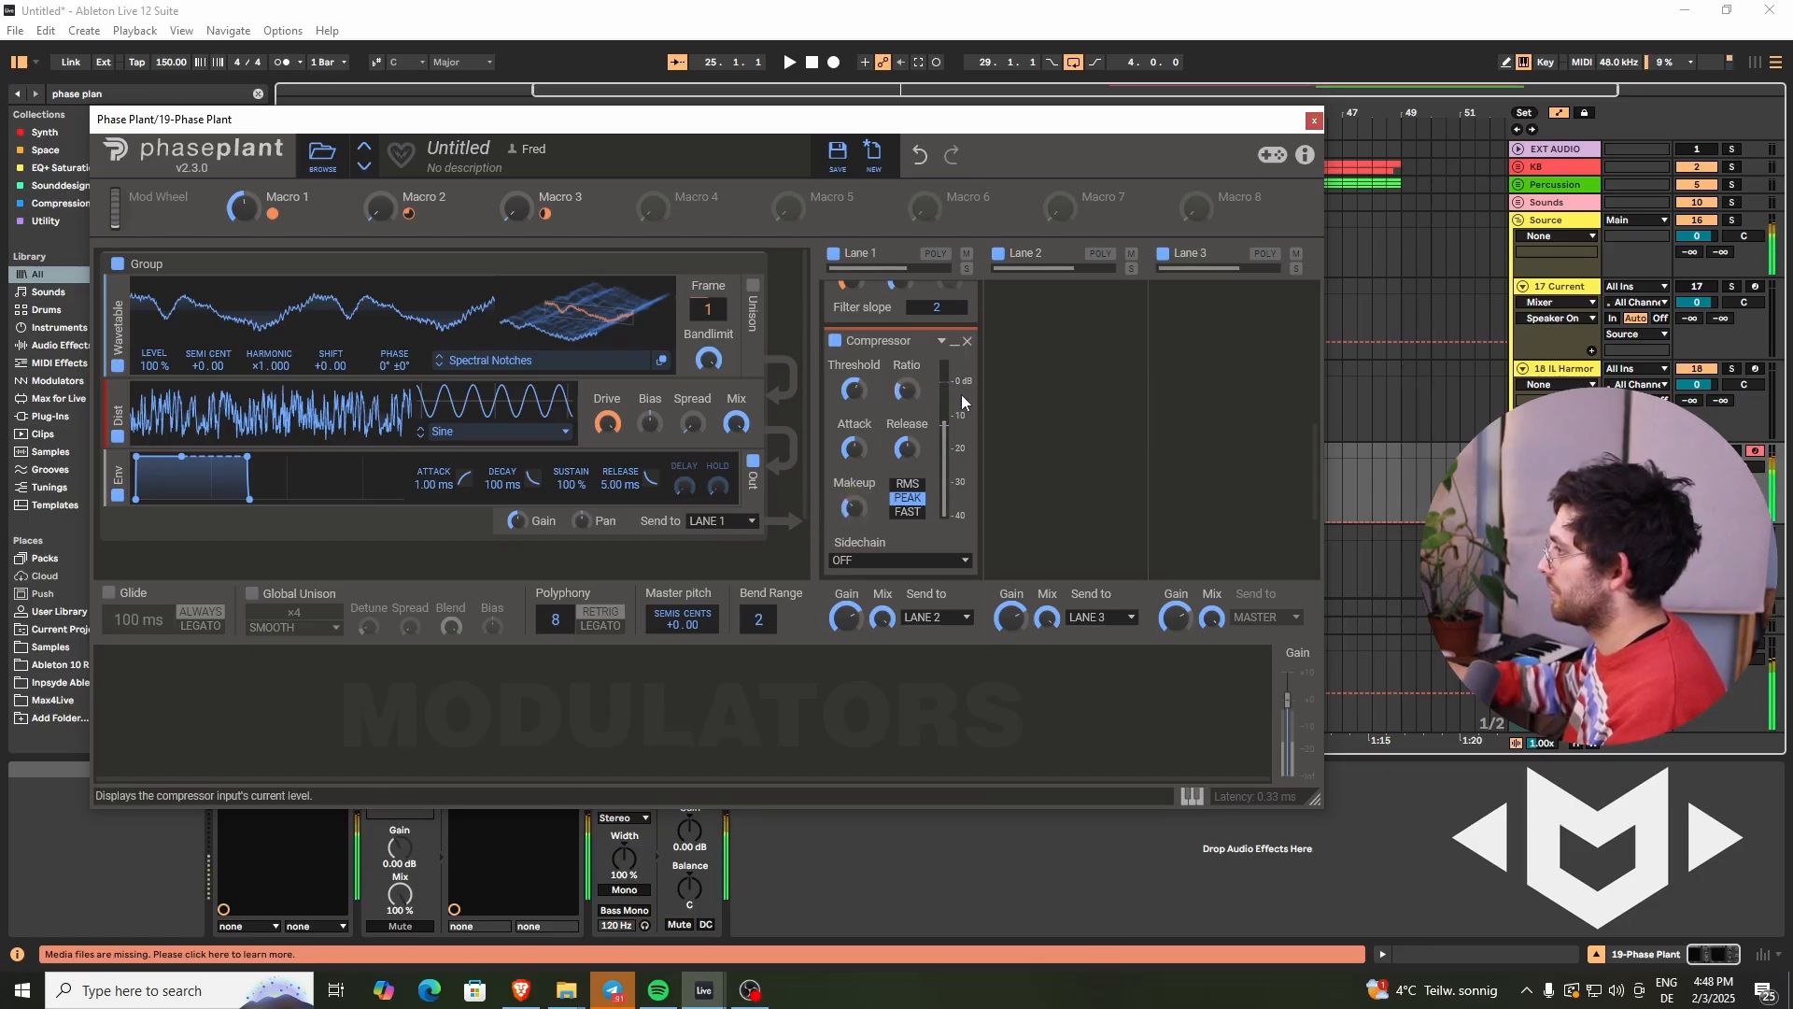
- Add a Multipass effect to Lane 2
{"action": "scroll", "coordinate": [987, 411], "scroll_direction": "up", "scroll_amount": 3}
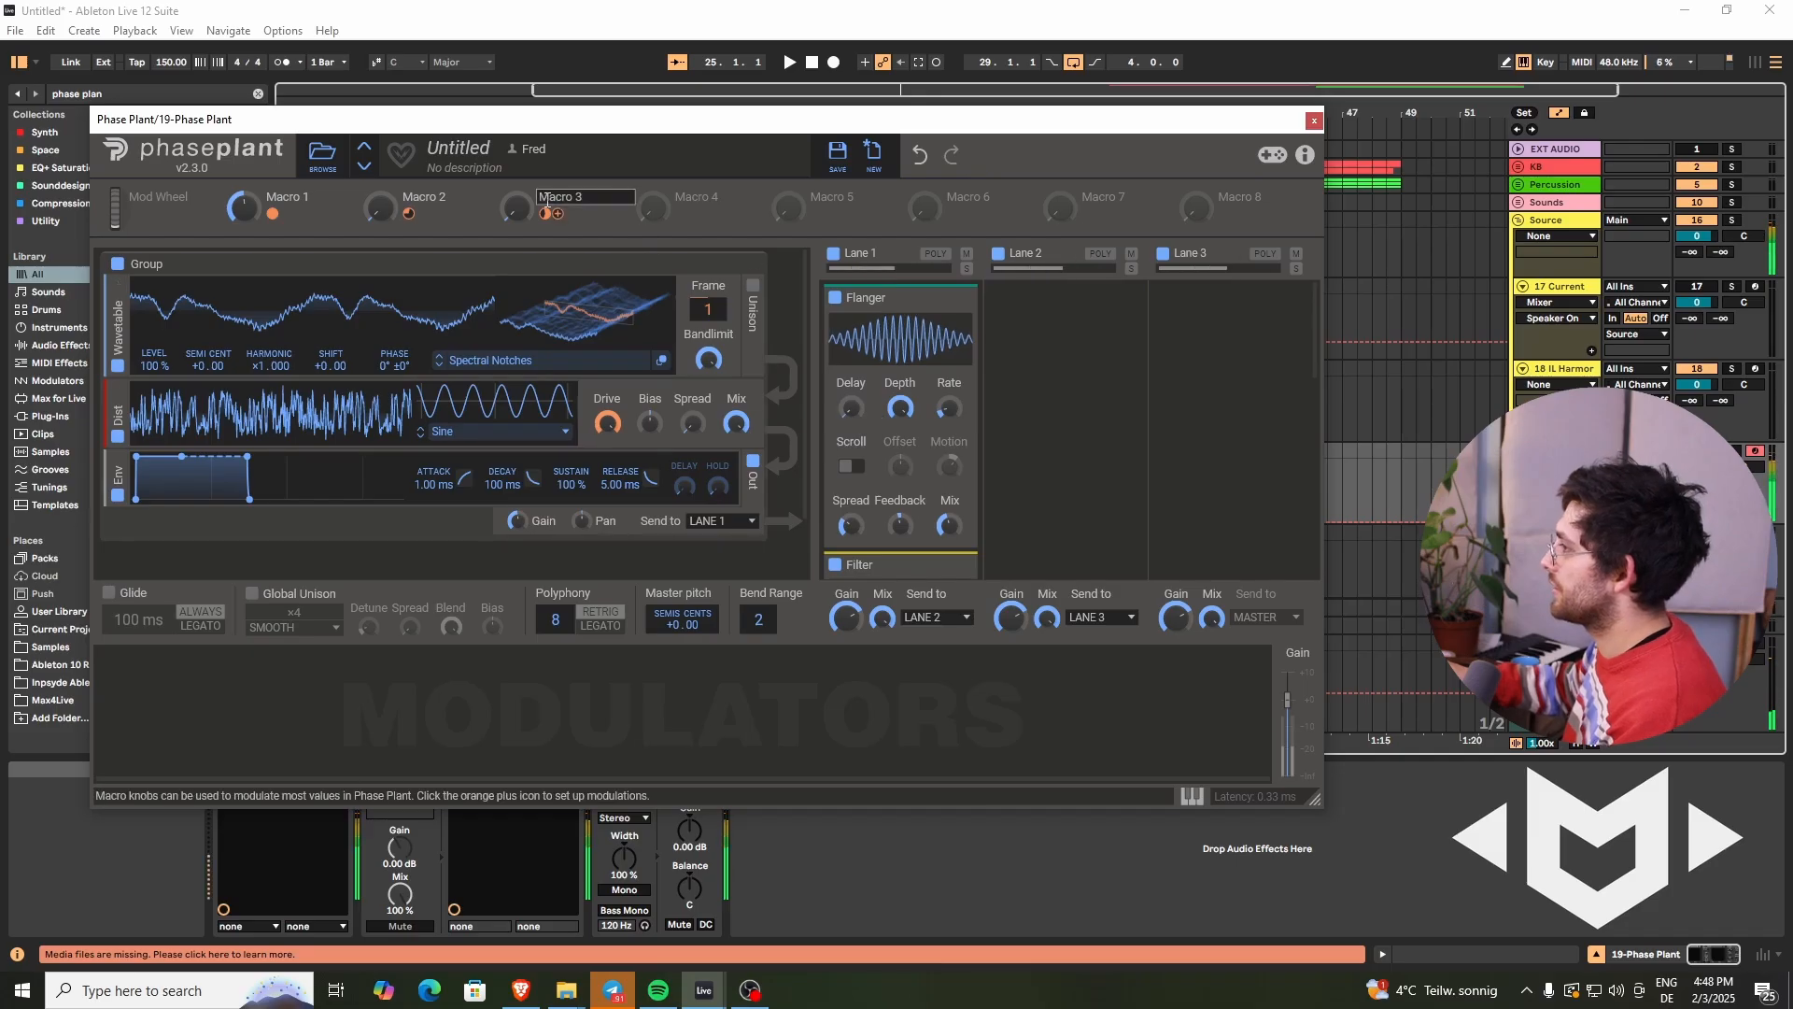
{"action": "left_click_drag", "start_coordinate": [528, 201], "coordinate": [529, 205]}
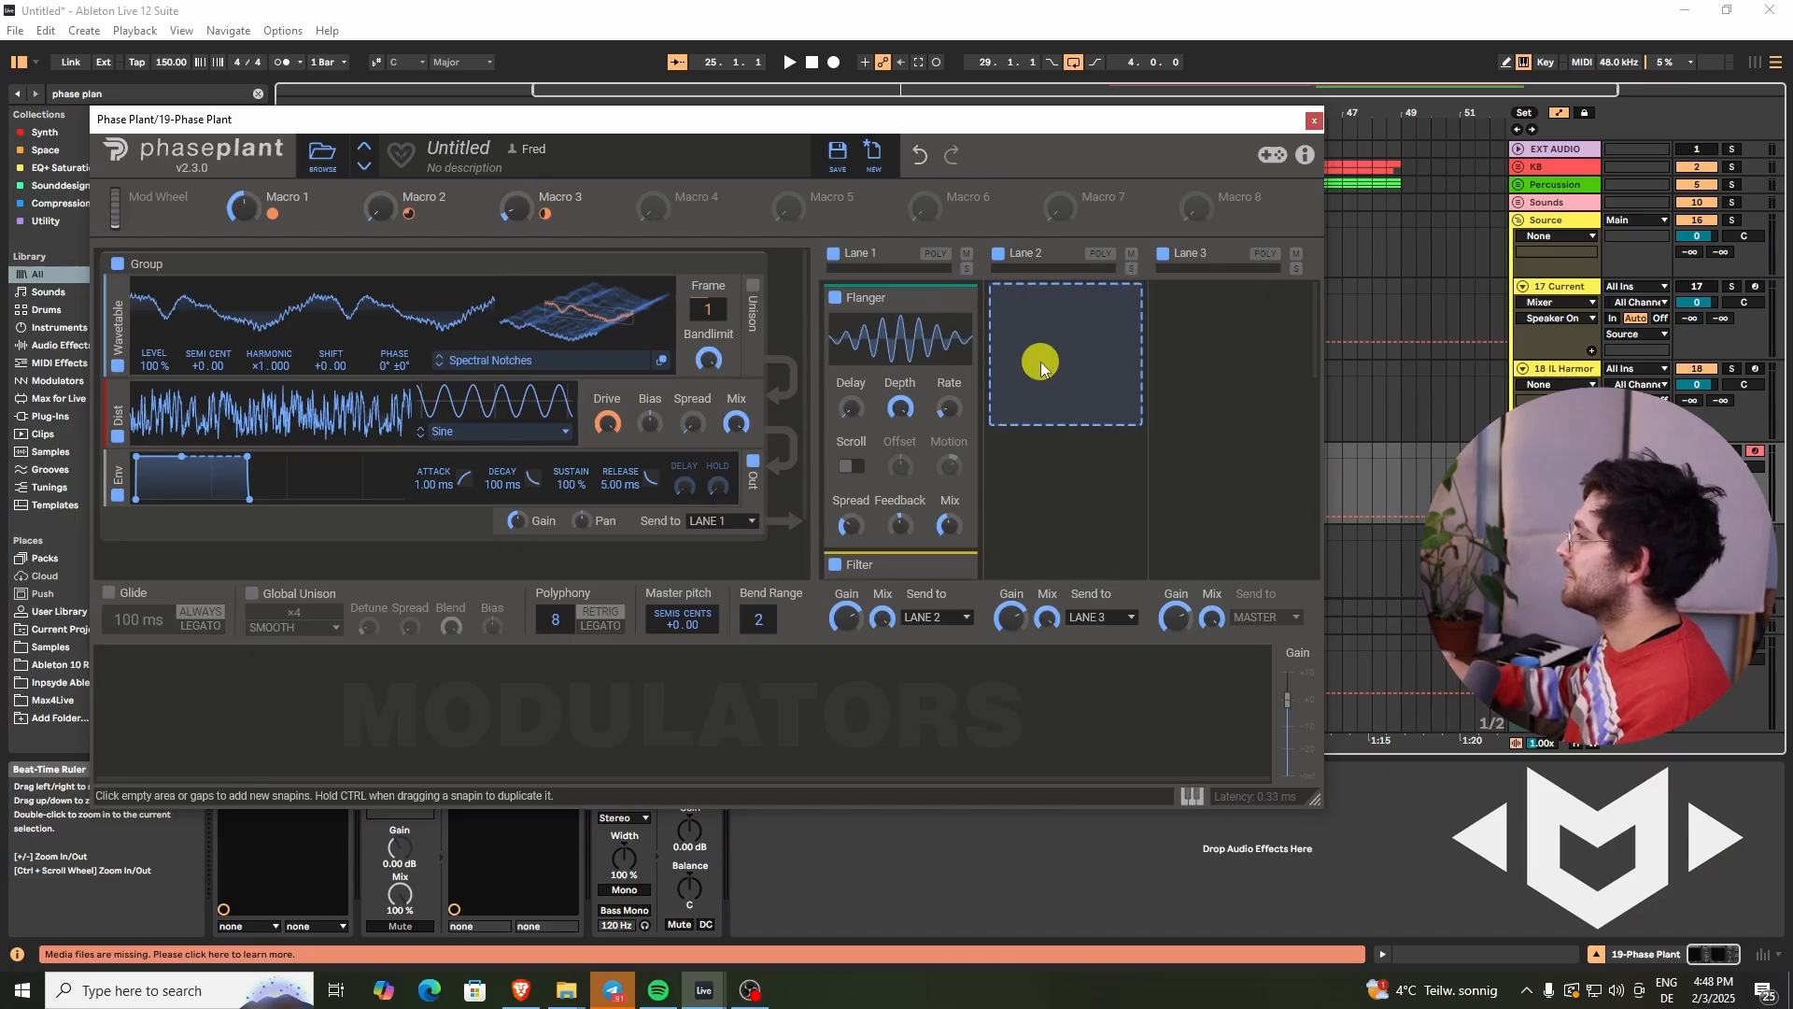
{"action": "left_click", "coordinate": [1040, 362]}
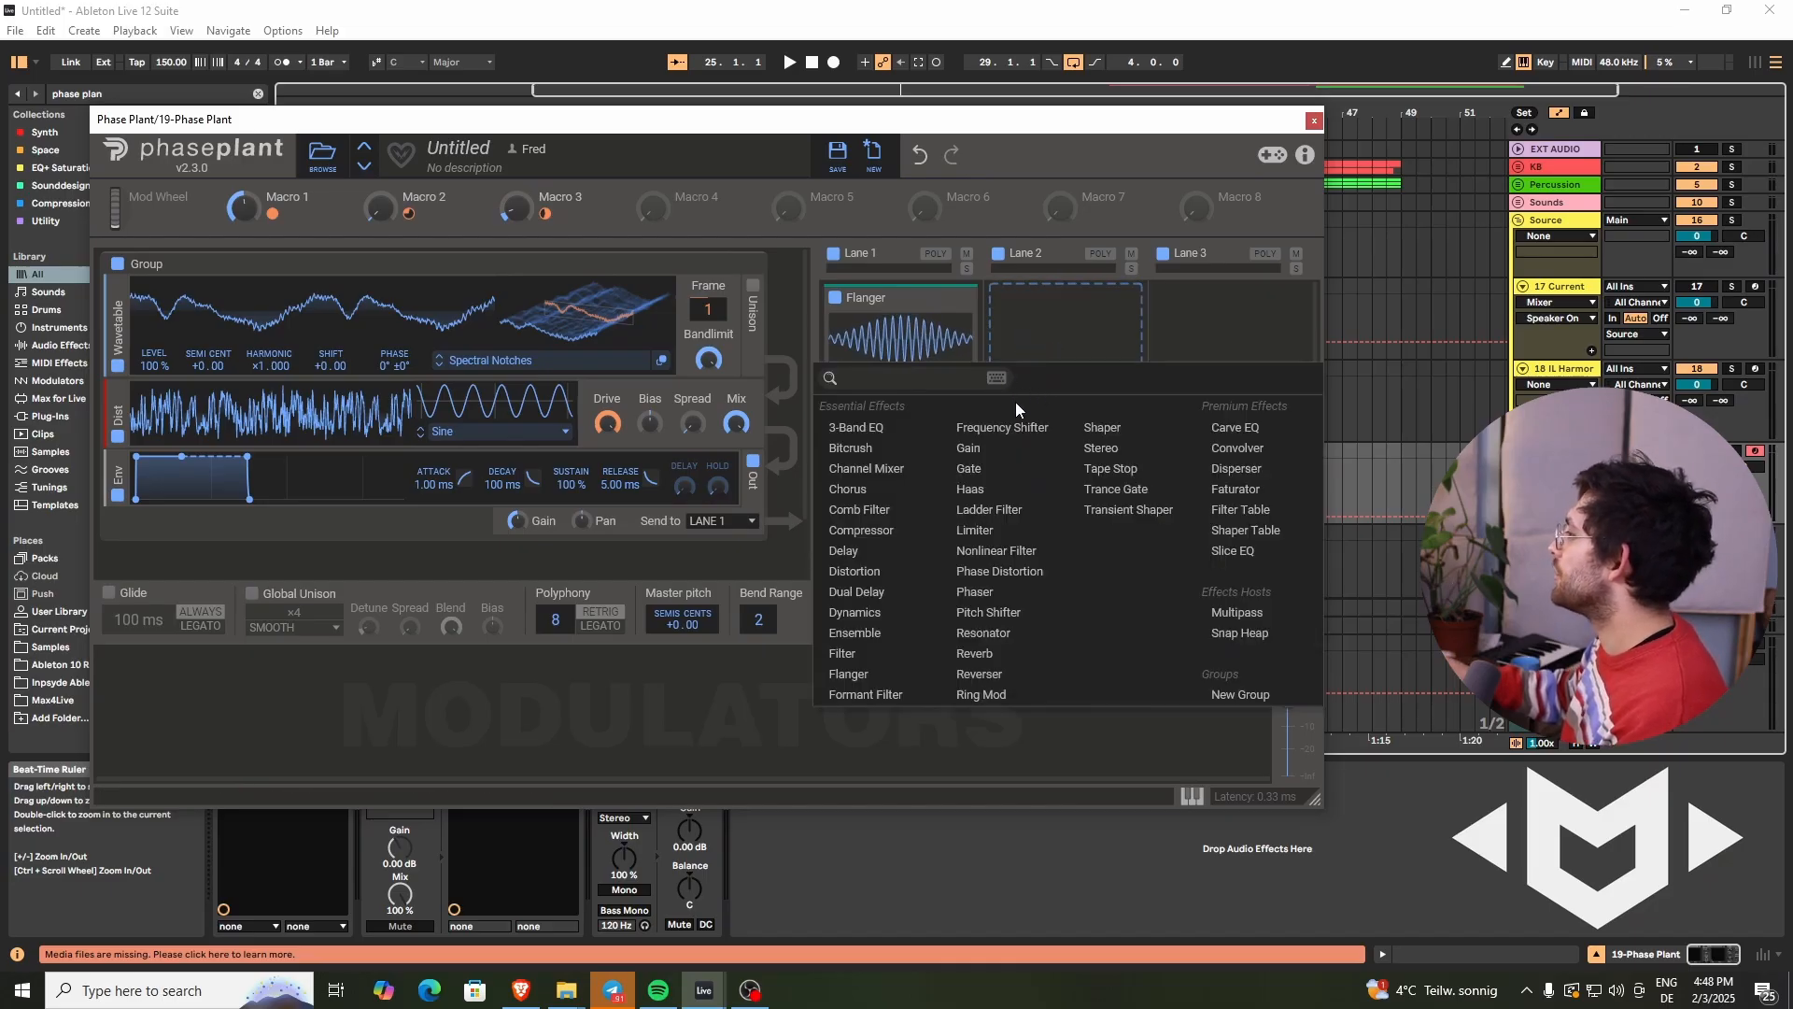
{"action": "left_click", "coordinate": [1262, 616]}
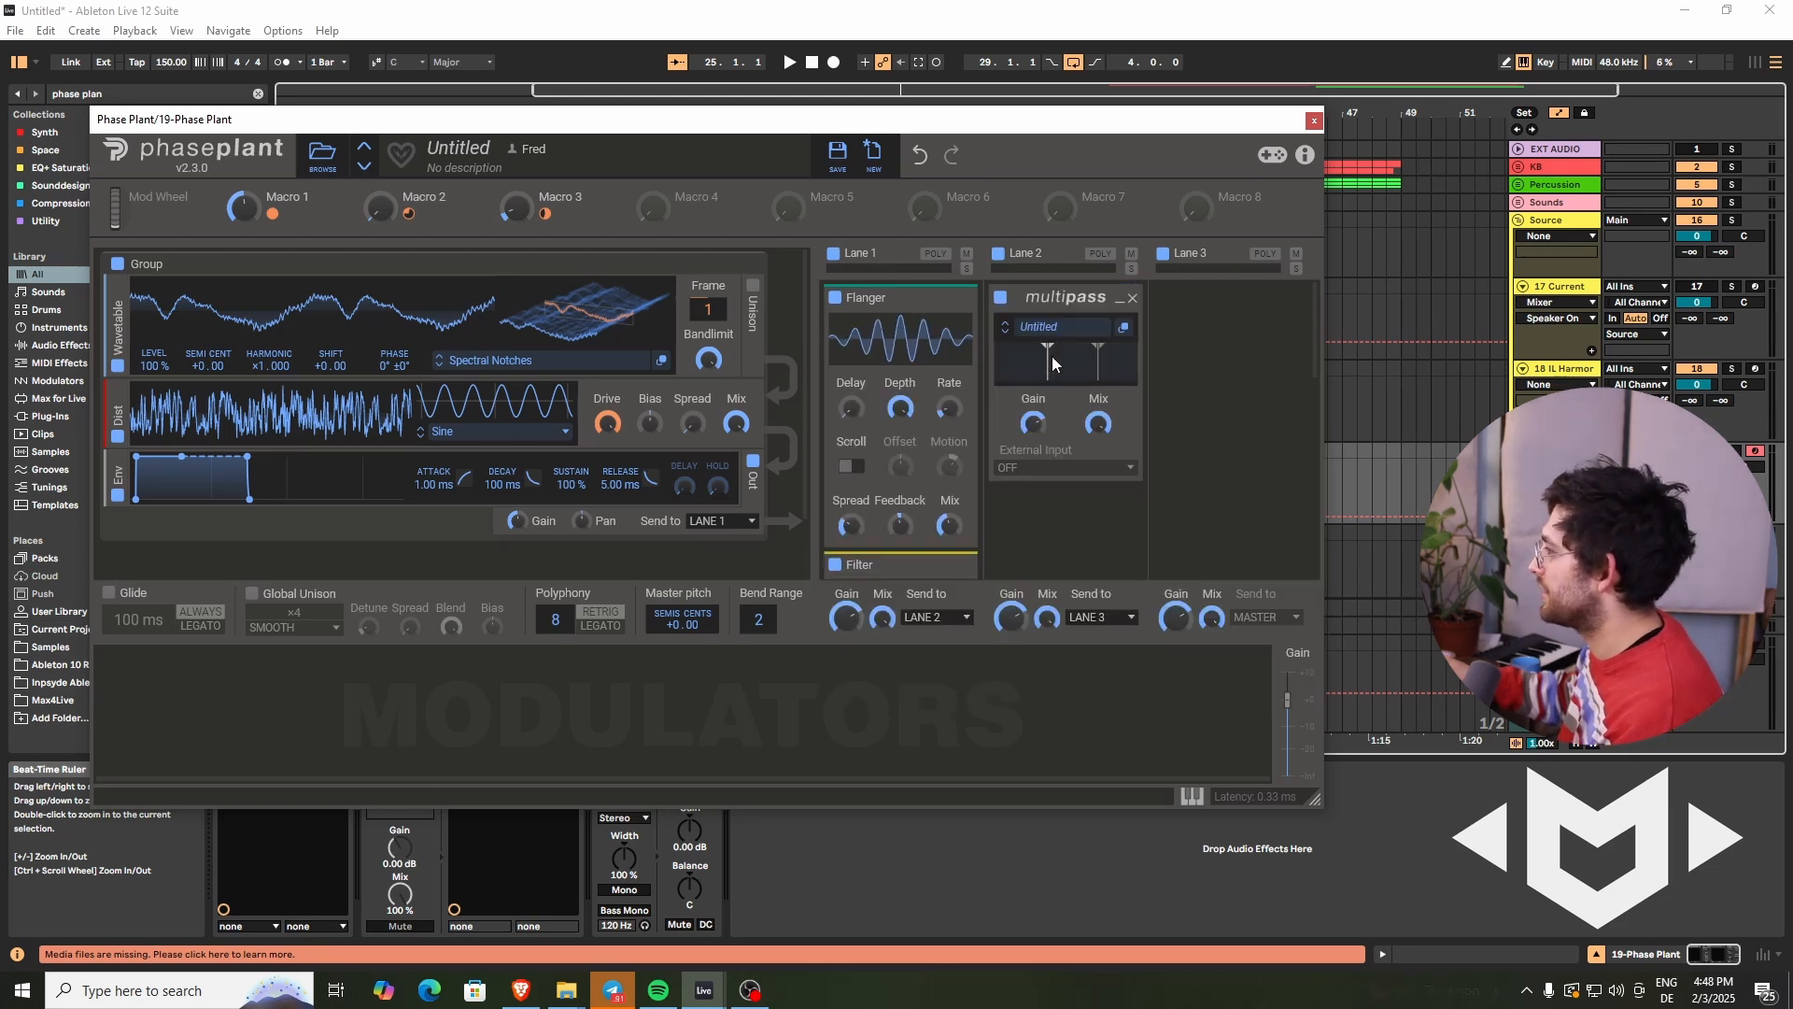
- Open the Multipass editor and add a Distortion set to Saturate in the middle band, then close the editor
{"action": "left_click", "coordinate": [1071, 330]}
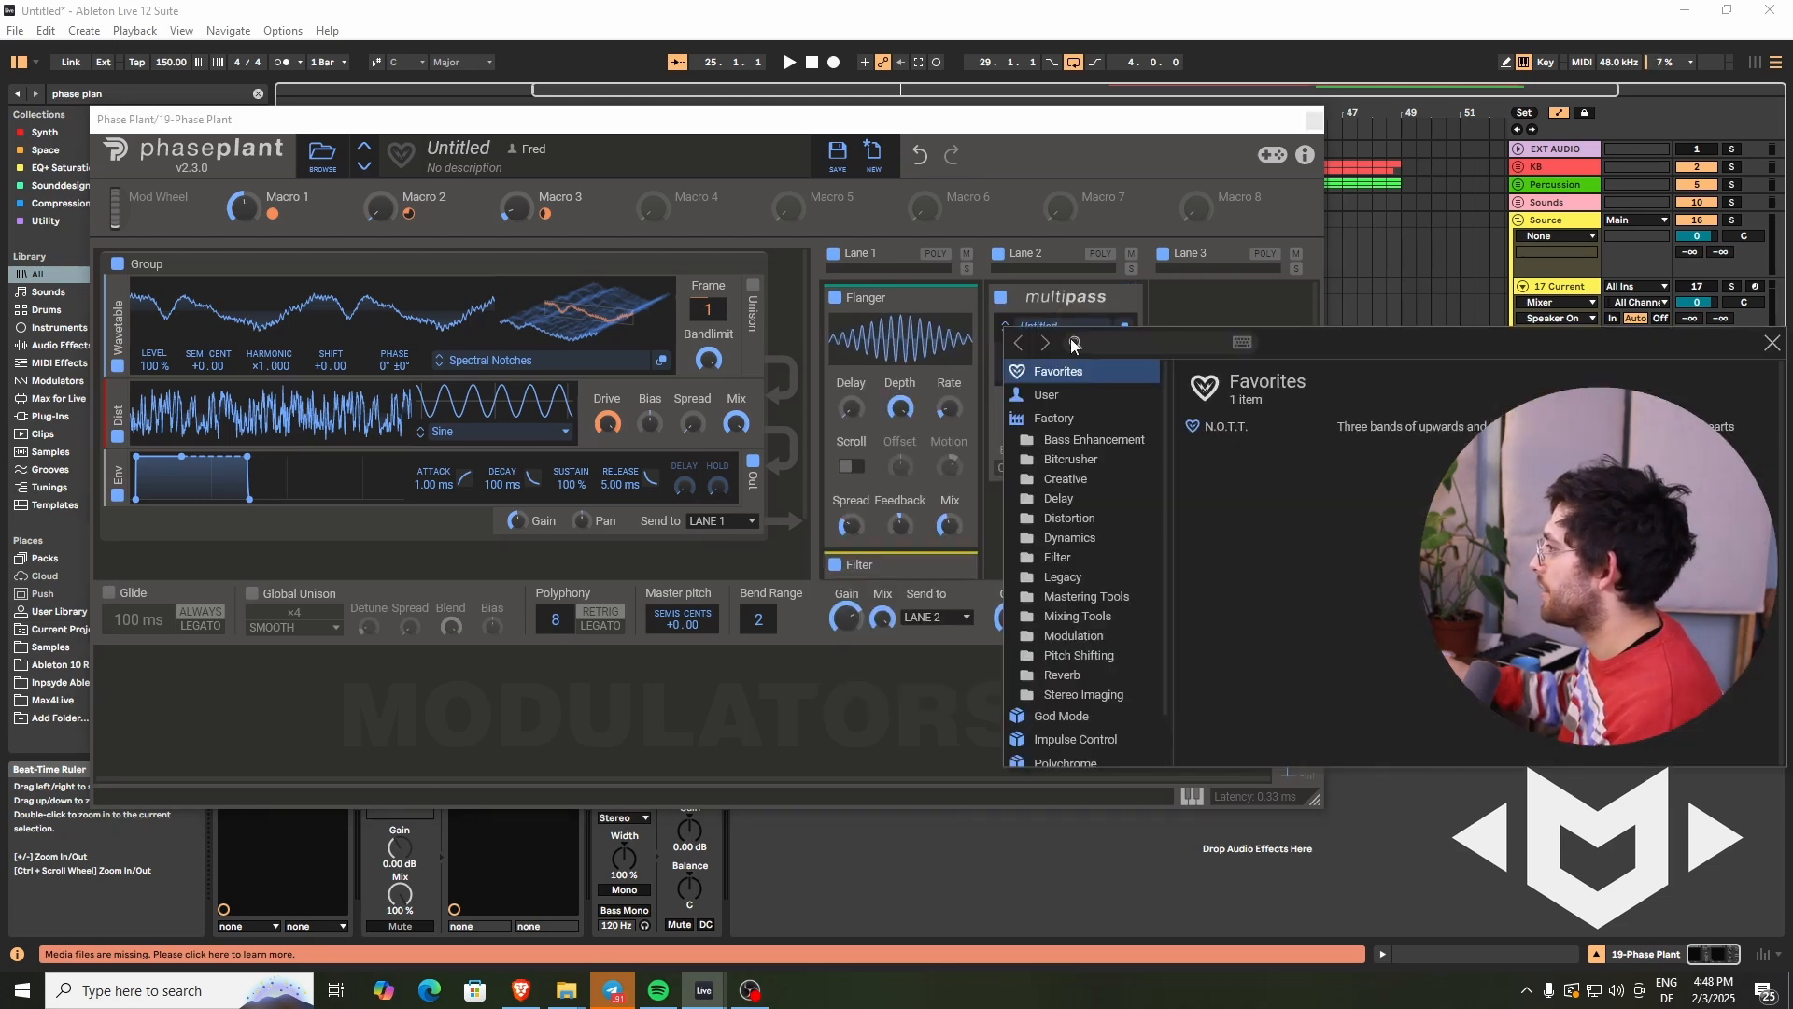
{"action": "left_click", "coordinate": [1771, 343]}
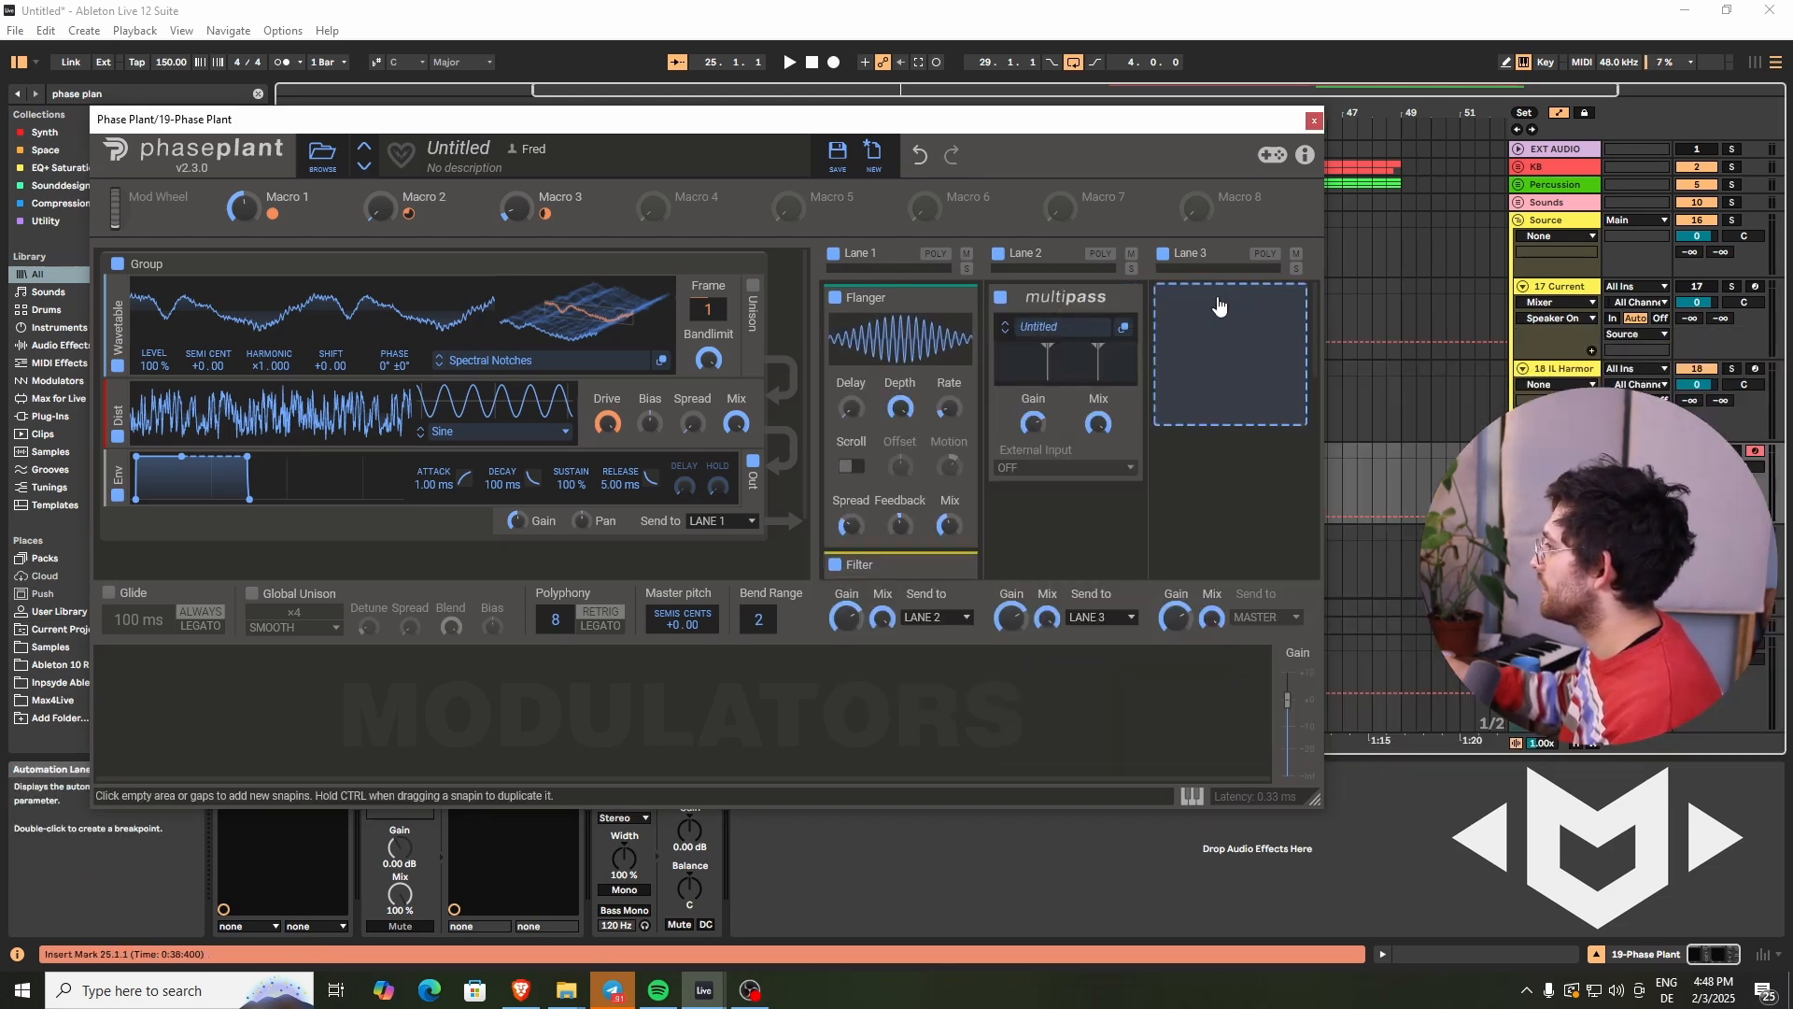
{"action": "left_click", "coordinate": [1126, 327]}
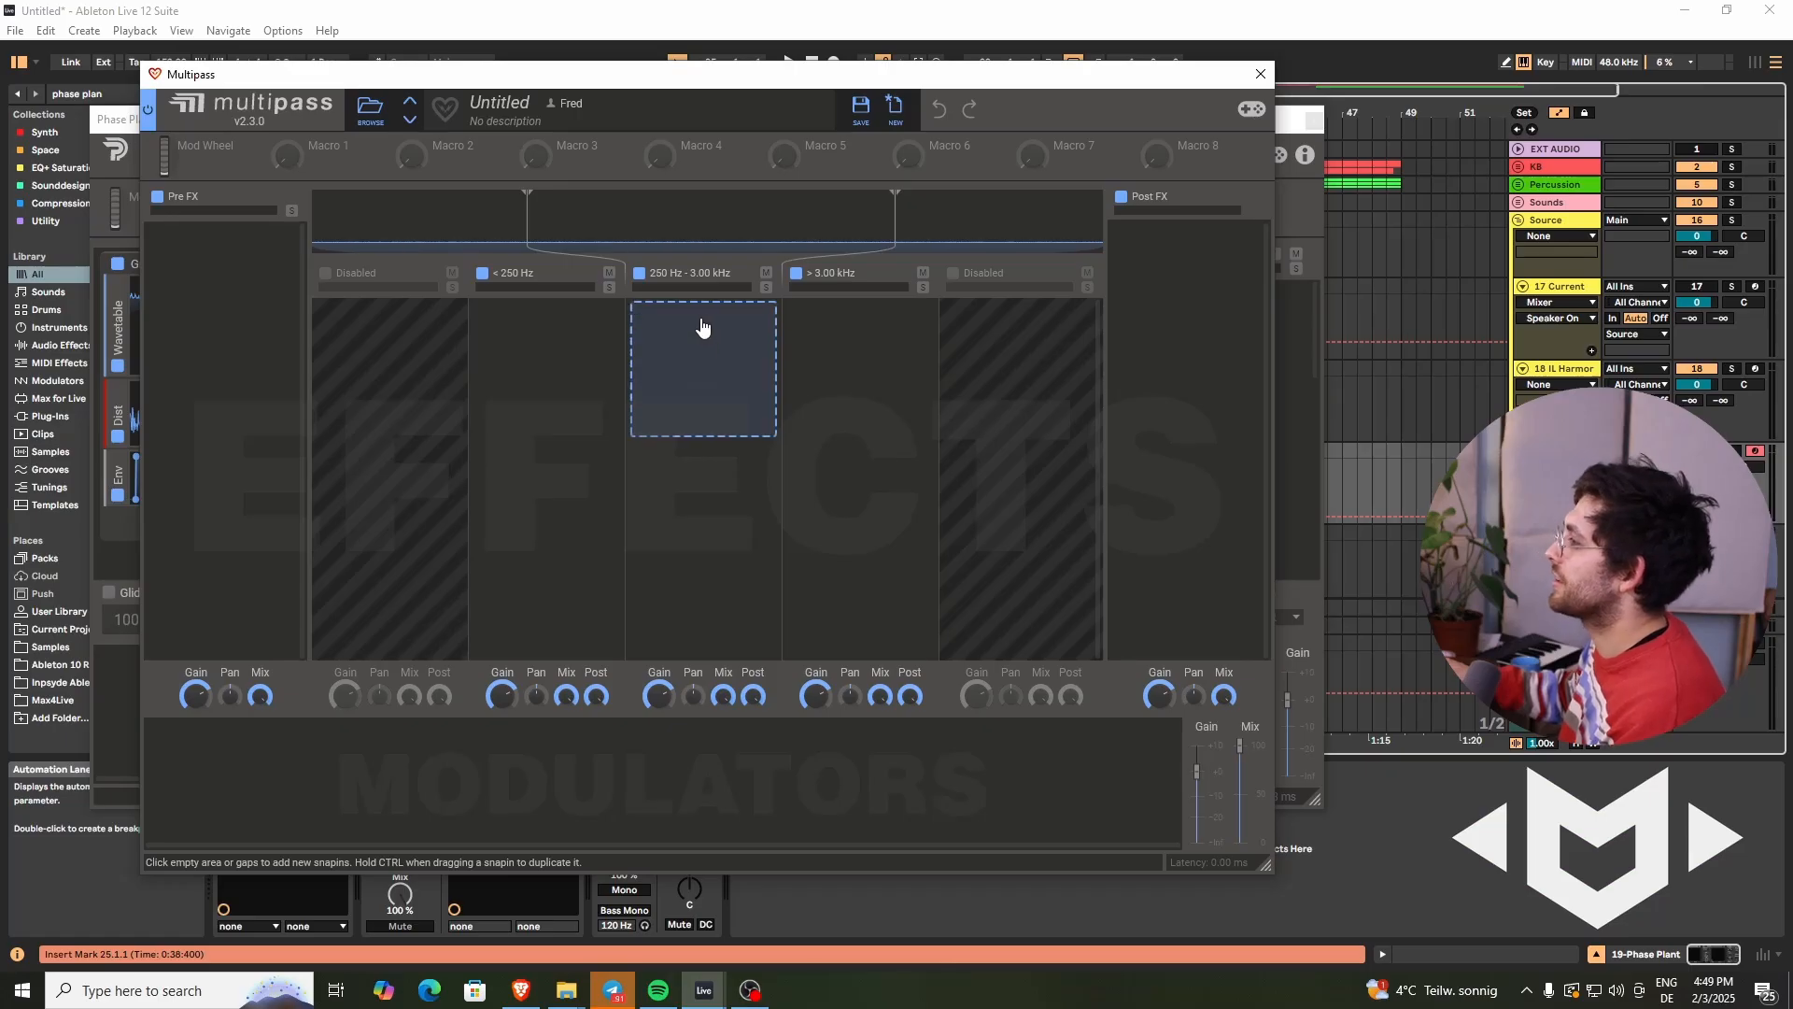
{"action": "left_click", "coordinate": [702, 326]}
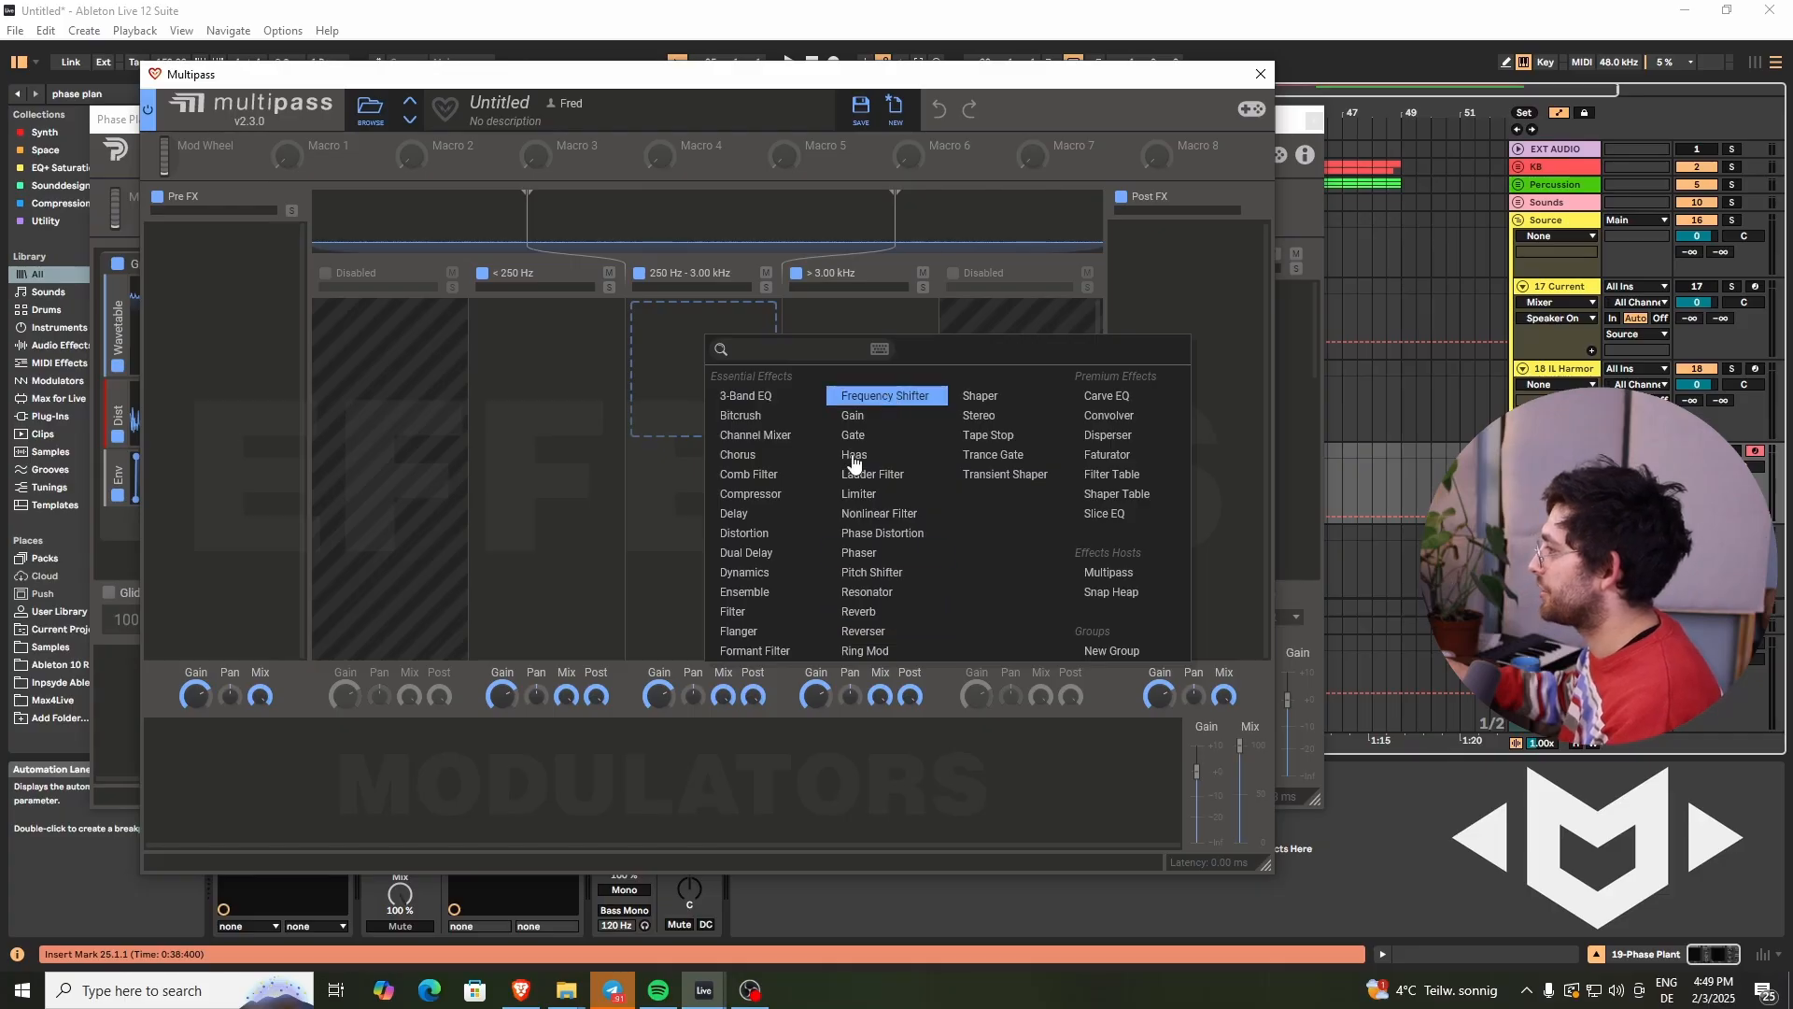
{"action": "left_click", "coordinate": [747, 533]}
{"action": "left_click", "coordinate": [702, 393]}
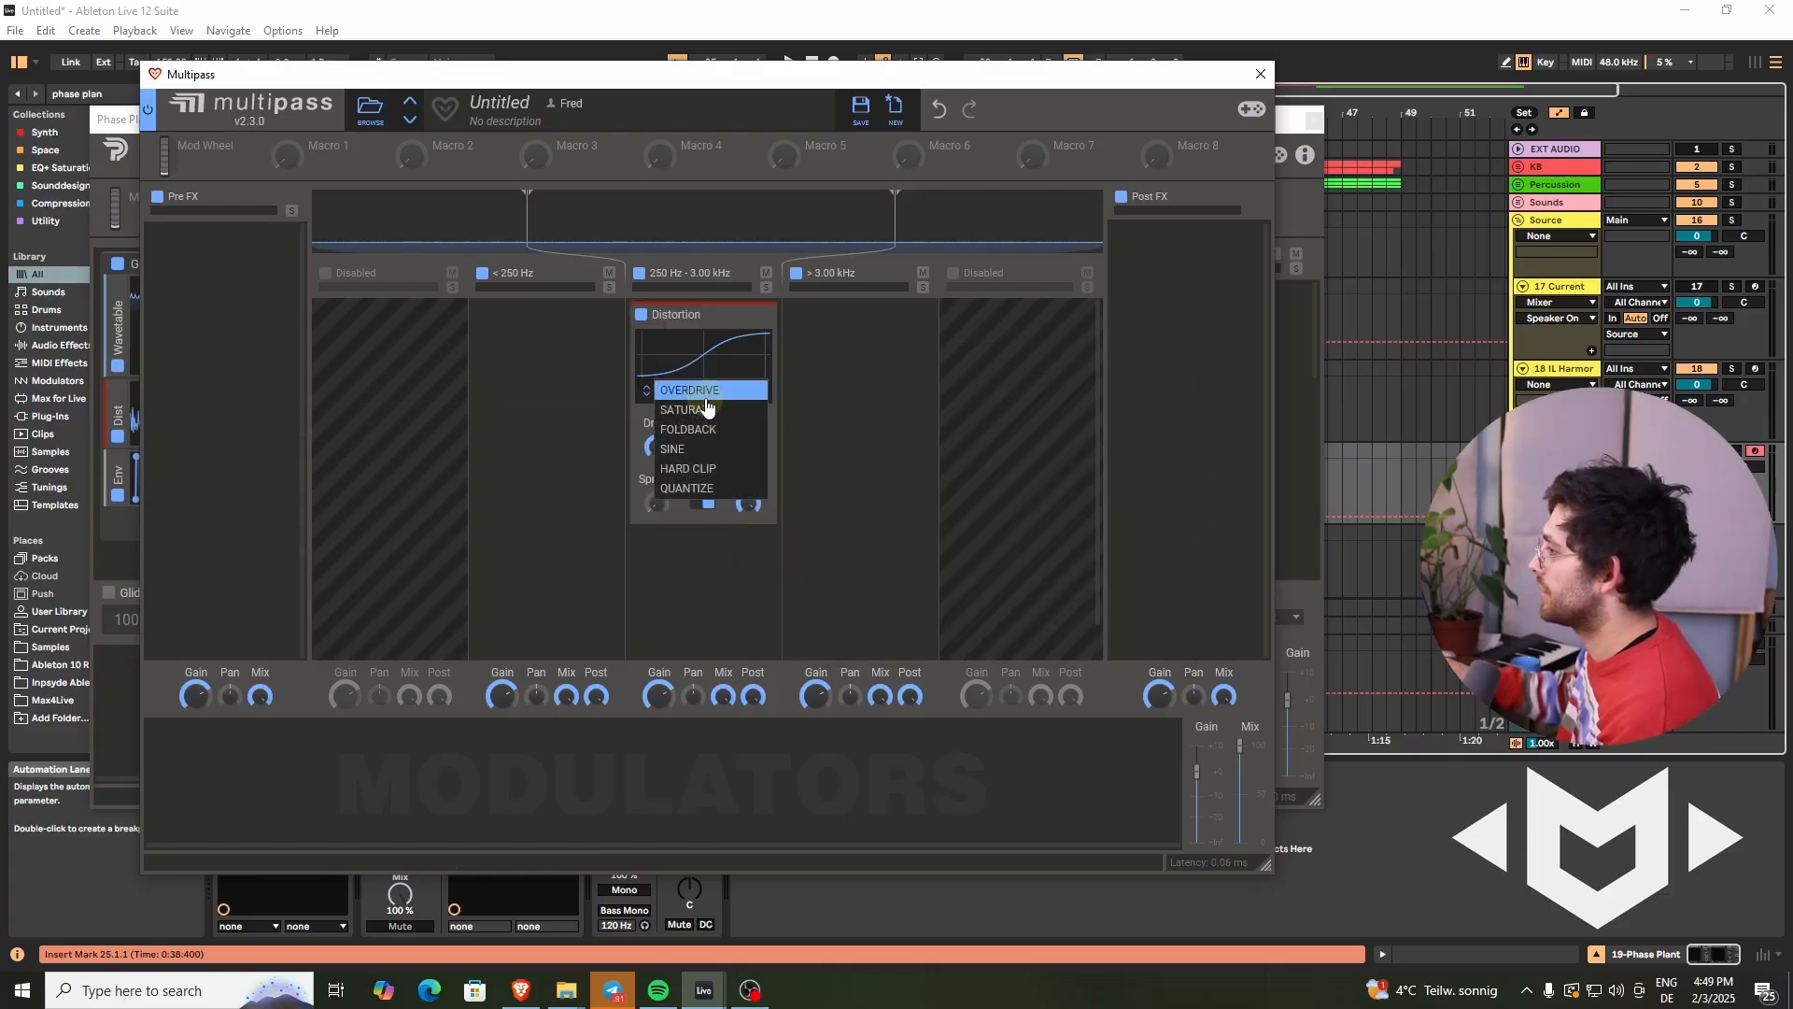
{"action": "left_click", "coordinate": [683, 424]}
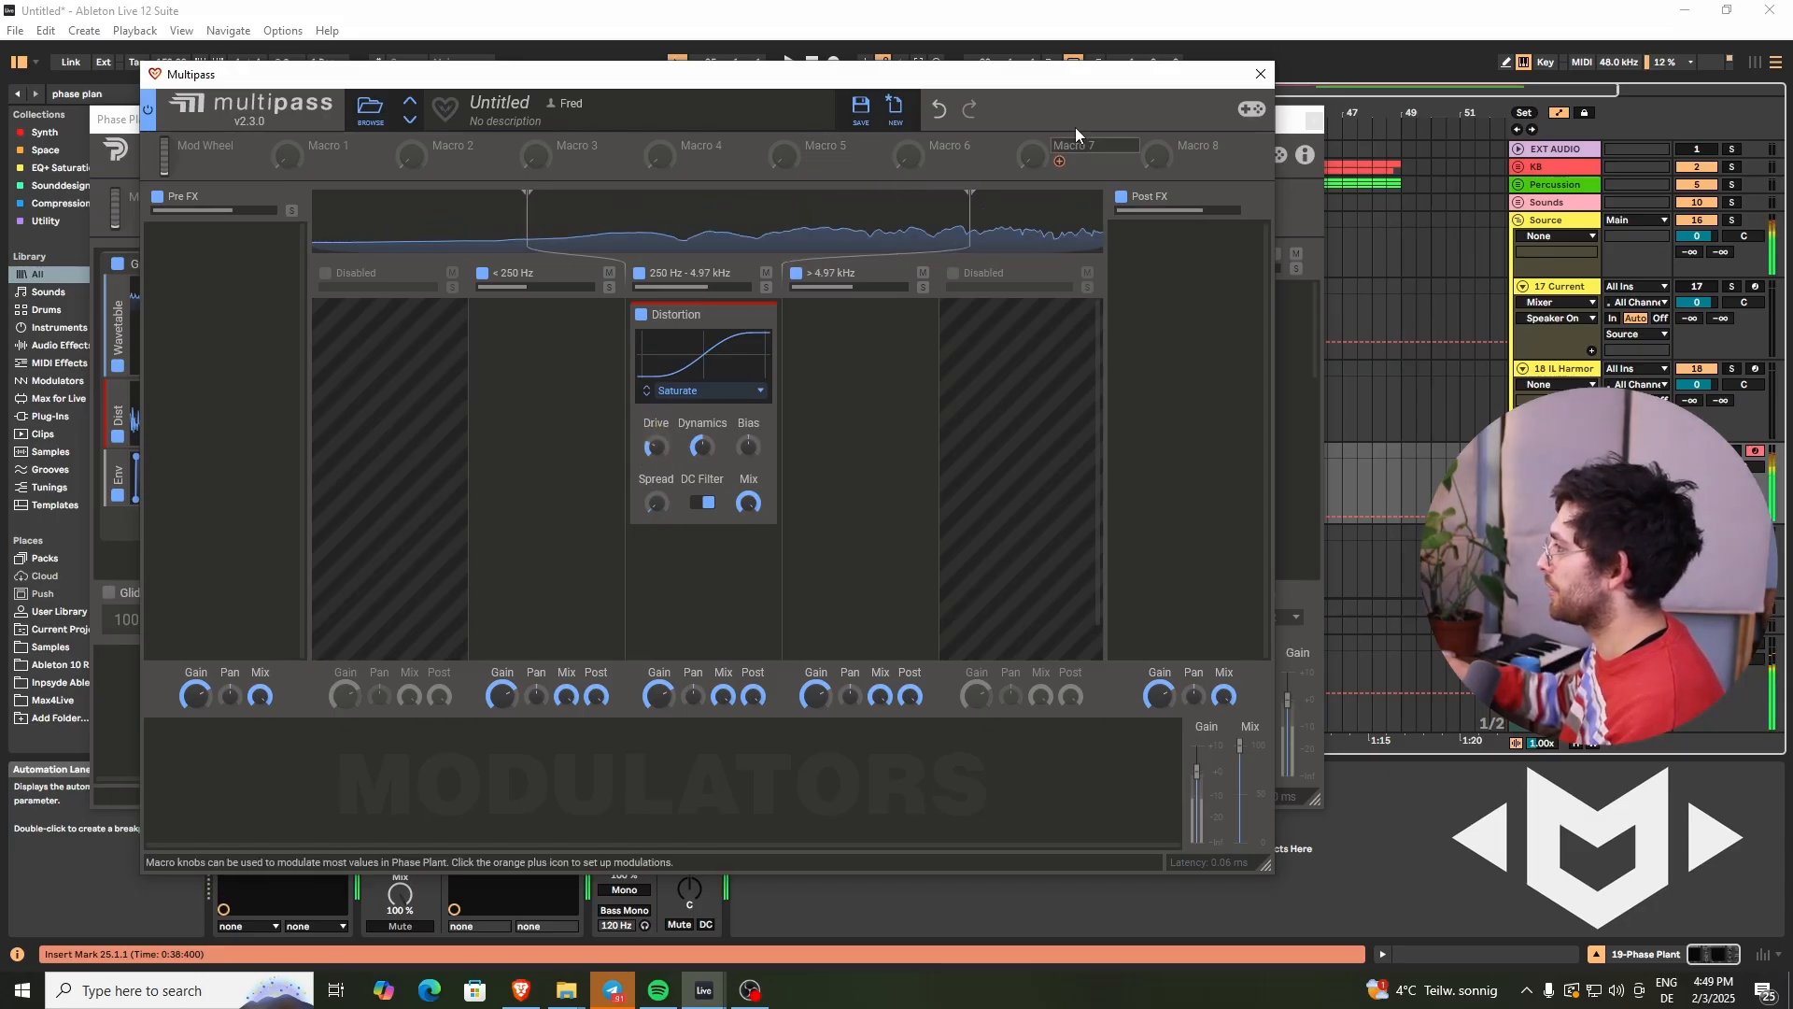
{"action": "left_click", "coordinate": [1262, 77]}
- Add a second Multipass below the first in Lane 2 and load its N.O.T.T. preset
{"action": "left_click", "coordinate": [508, 208]}
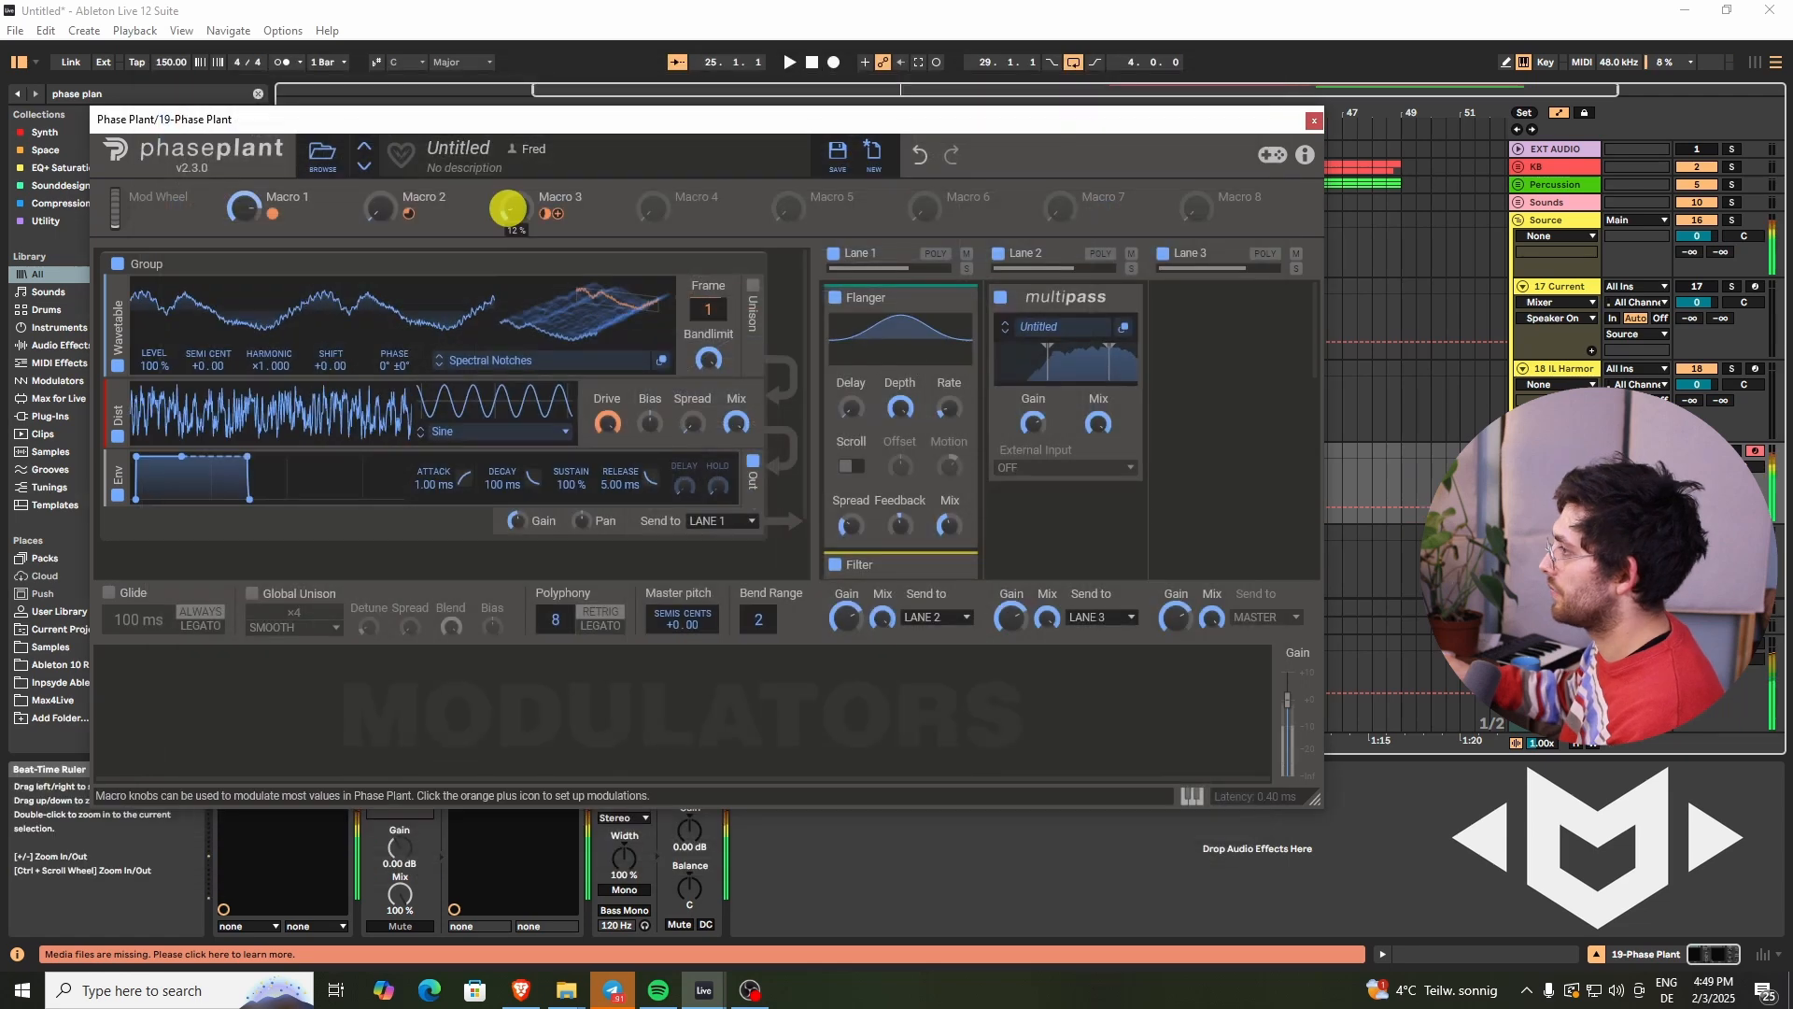
{"action": "left_click_drag", "start_coordinate": [508, 207], "coordinate": [508, 208]}
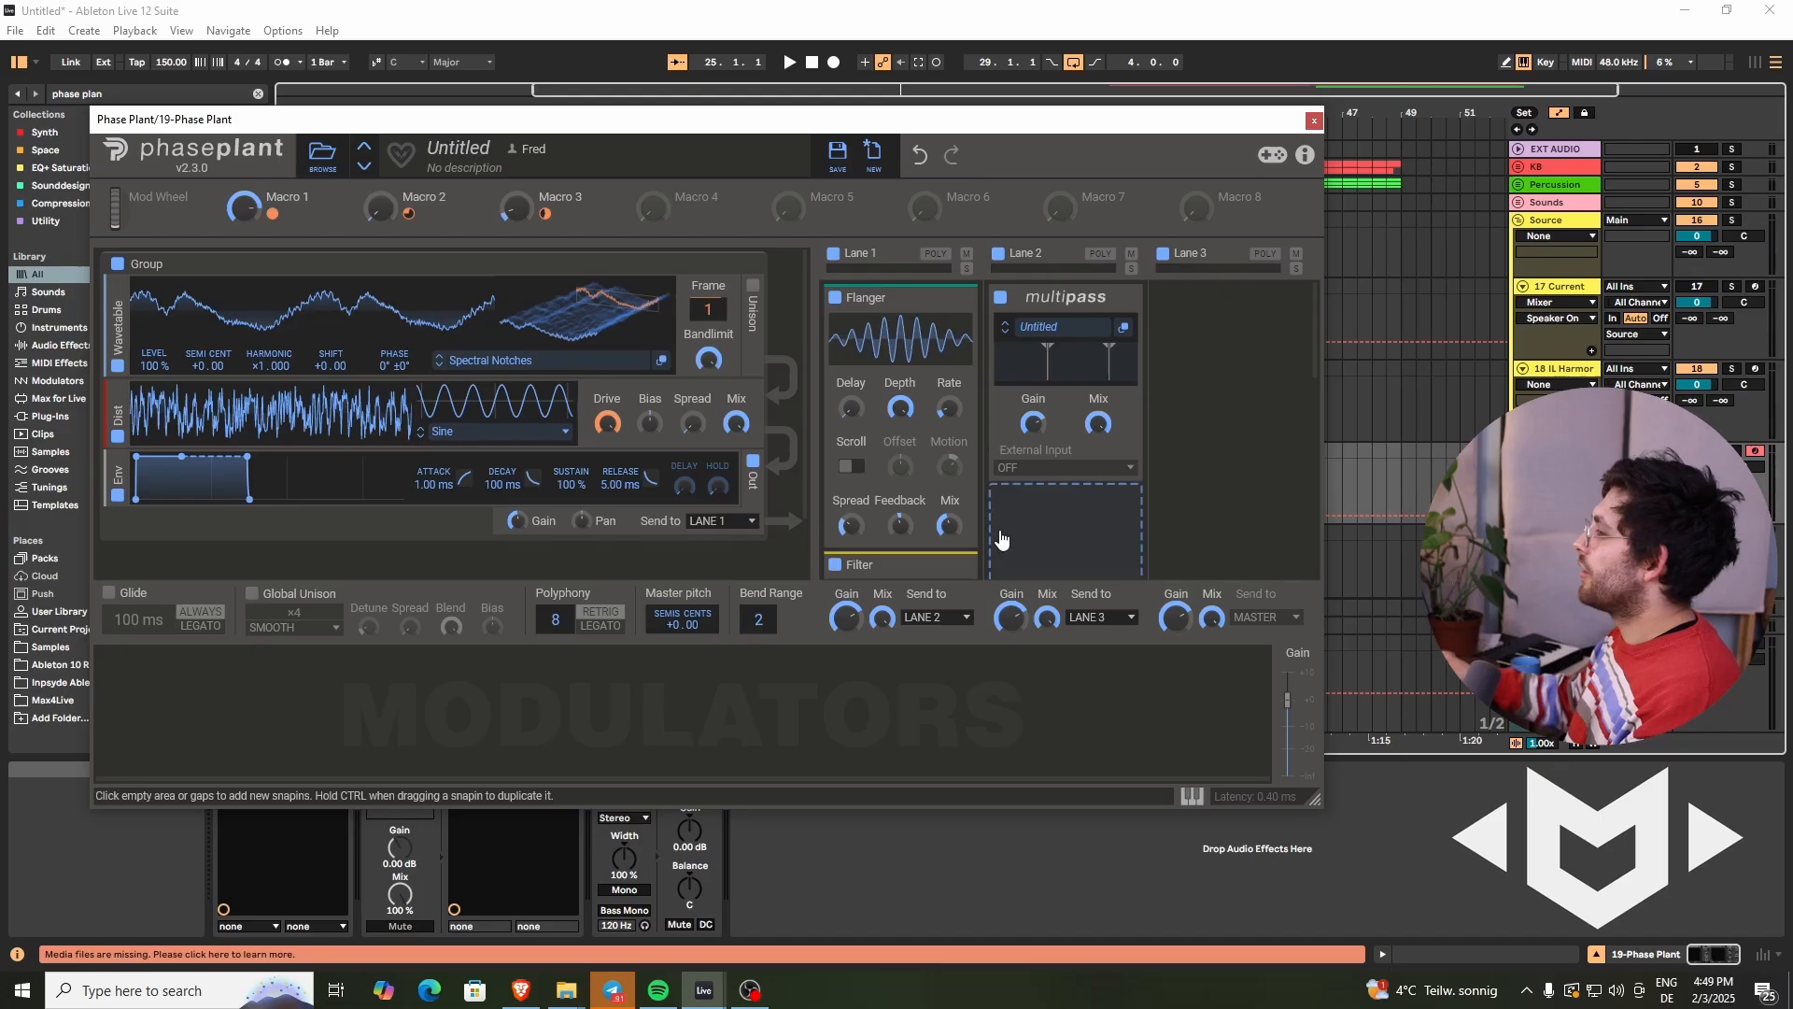
{"action": "left_click", "coordinate": [1048, 520]}
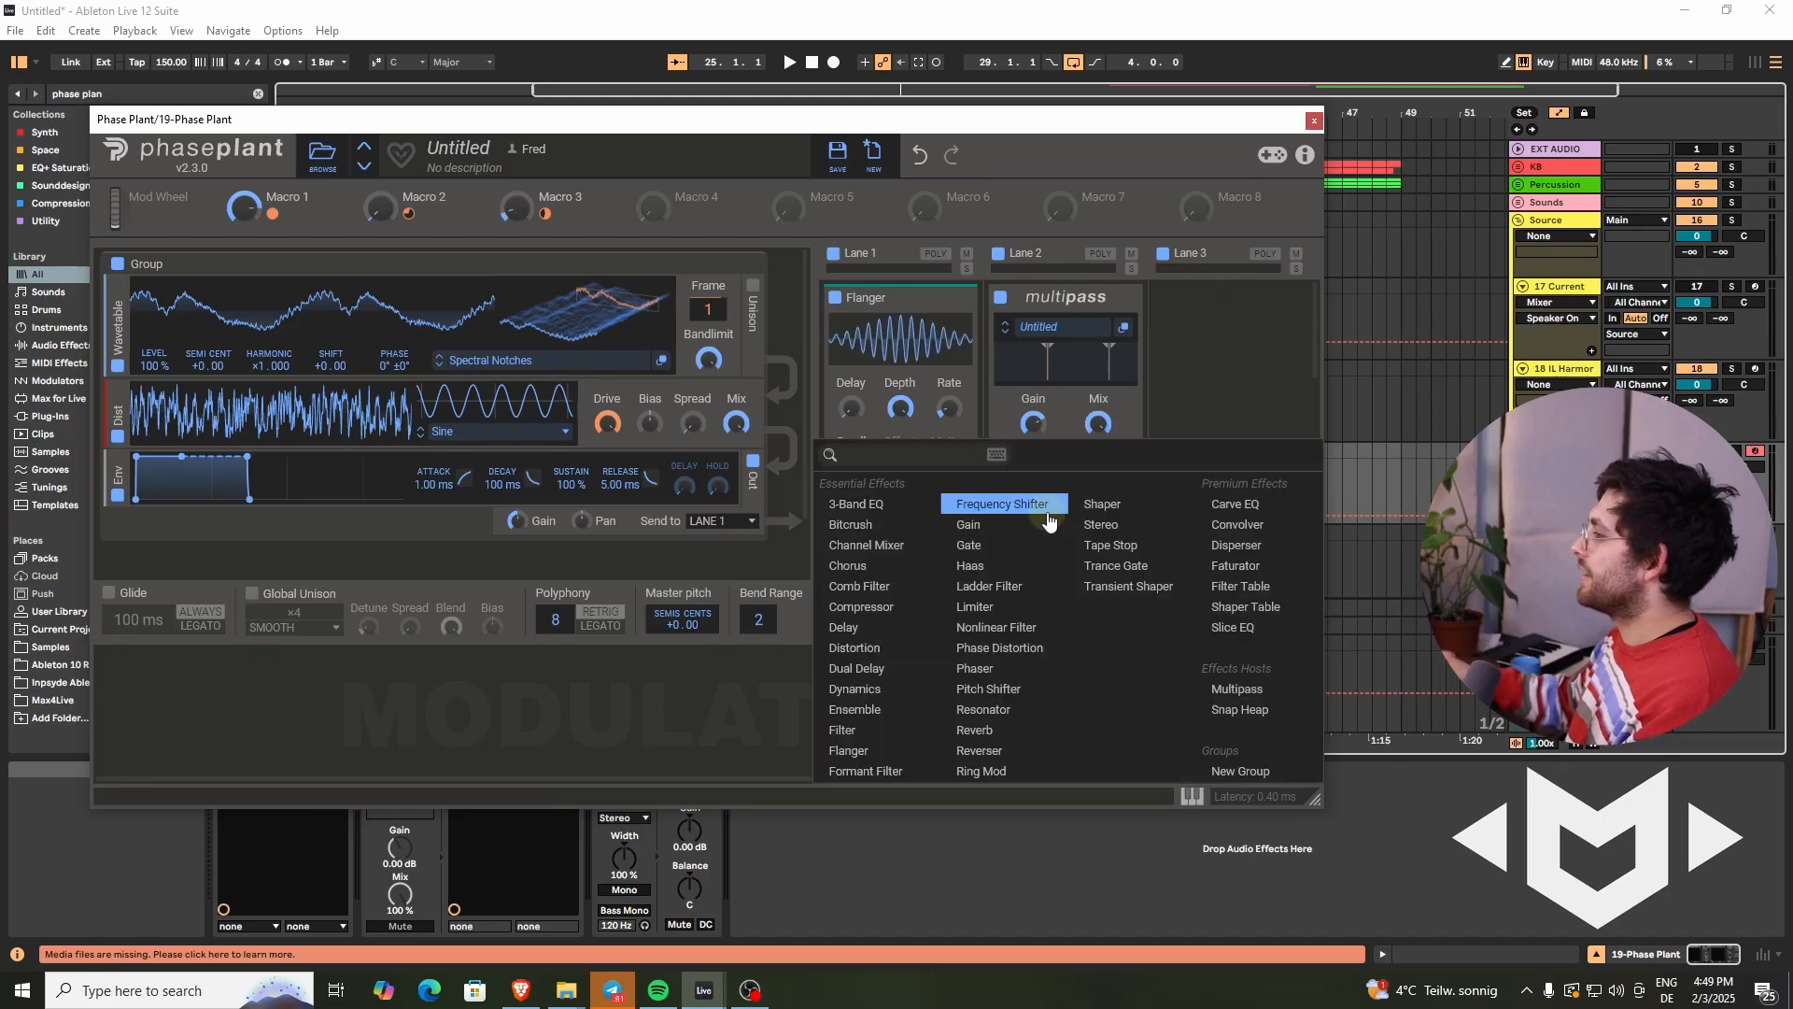
{"action": "left_click", "coordinate": [1276, 691]}
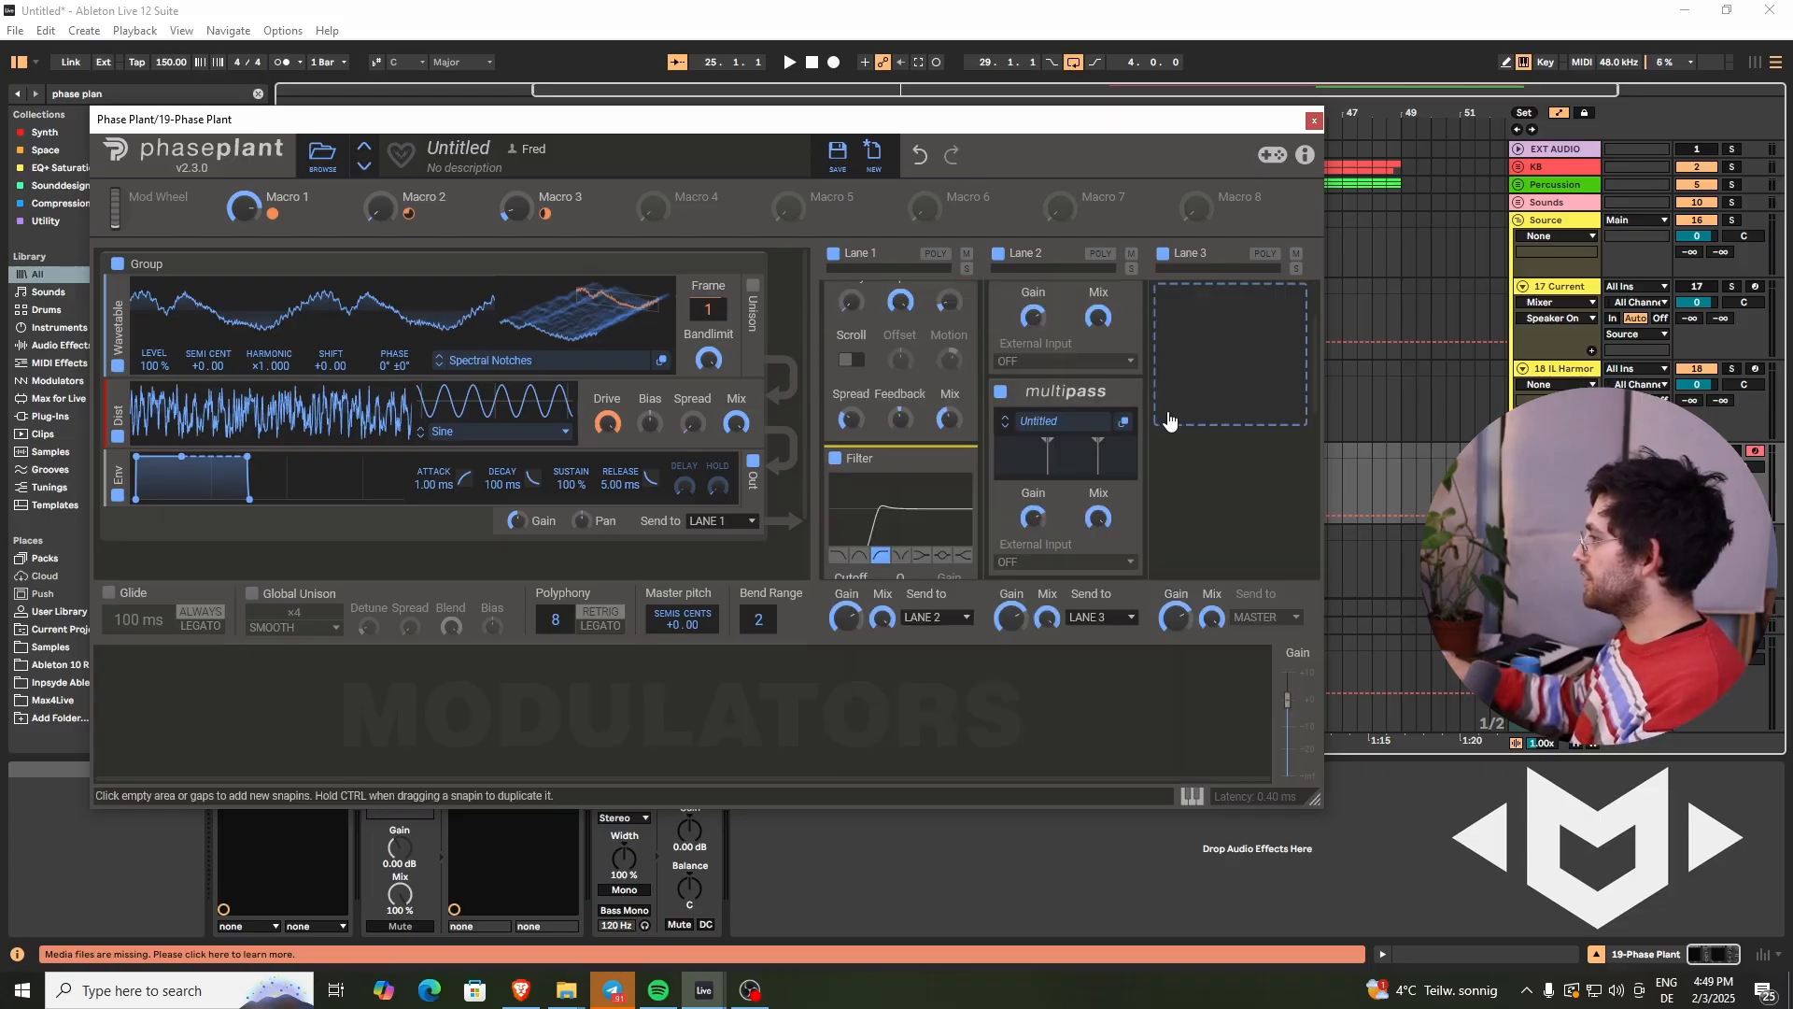
{"action": "left_click", "coordinate": [1059, 419]}
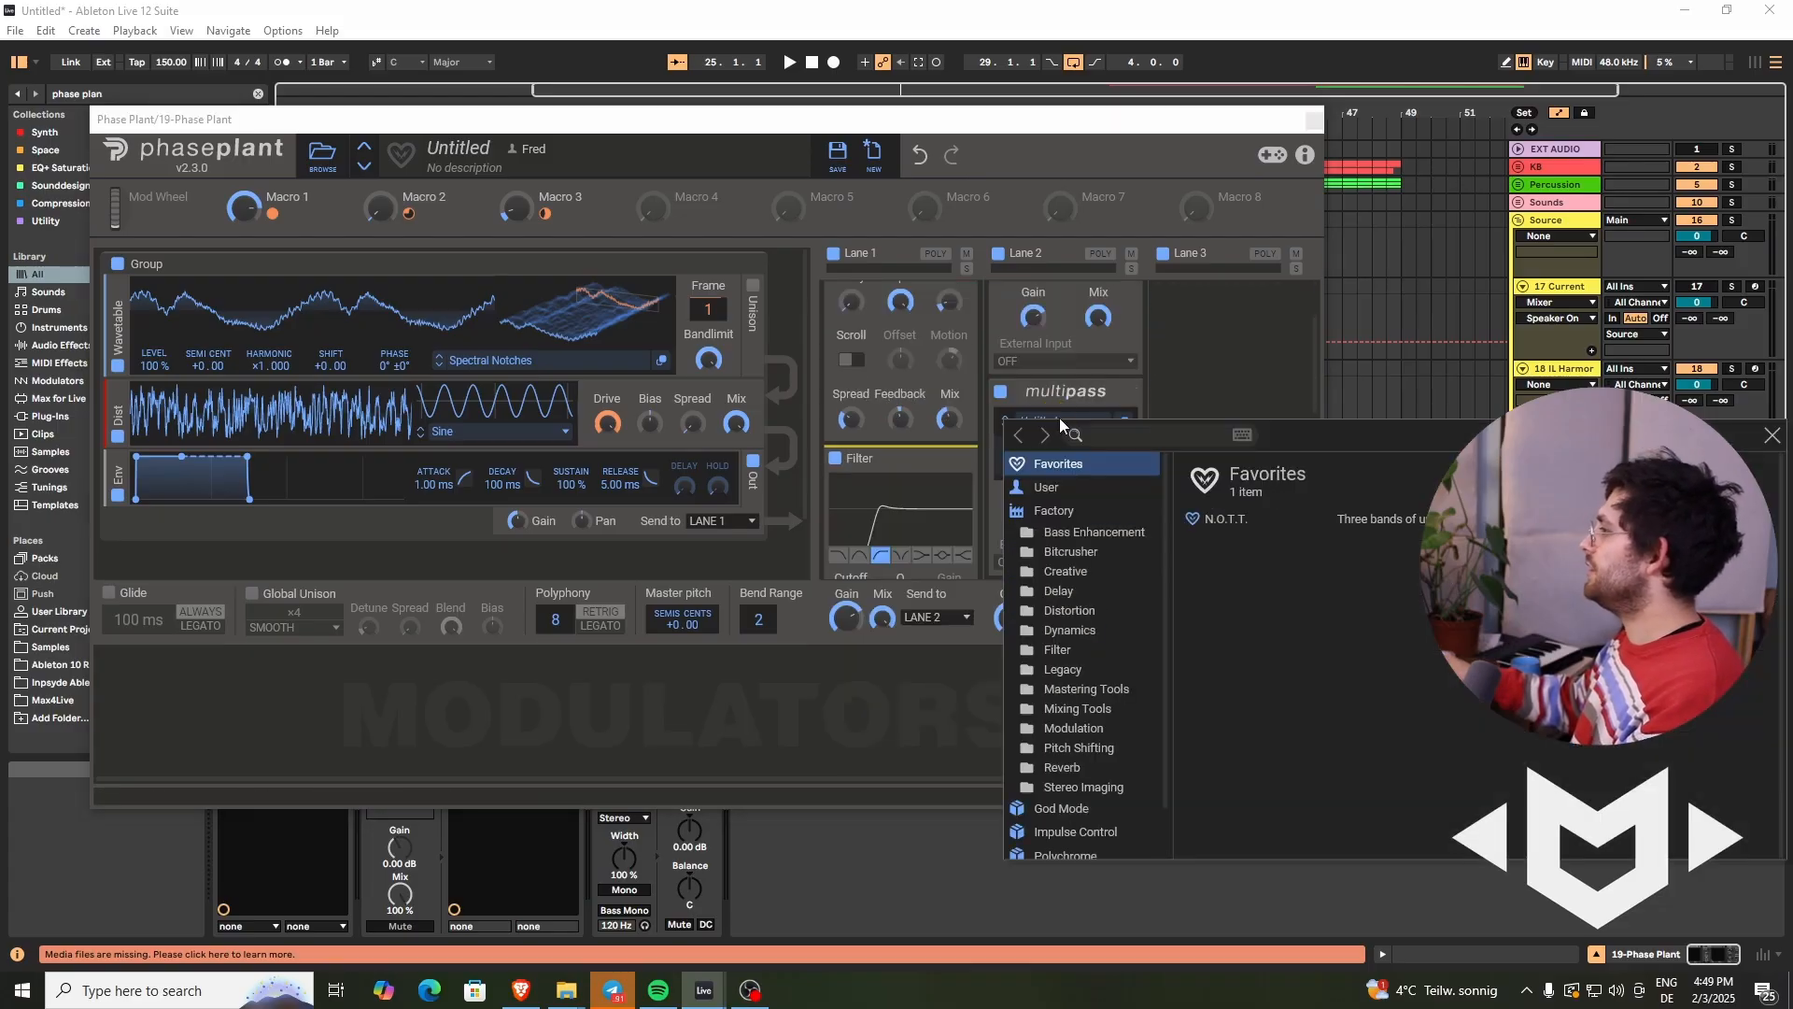
{"action": "left_click", "coordinate": [1218, 520]}
{"action": "left_click", "coordinate": [1771, 435]}
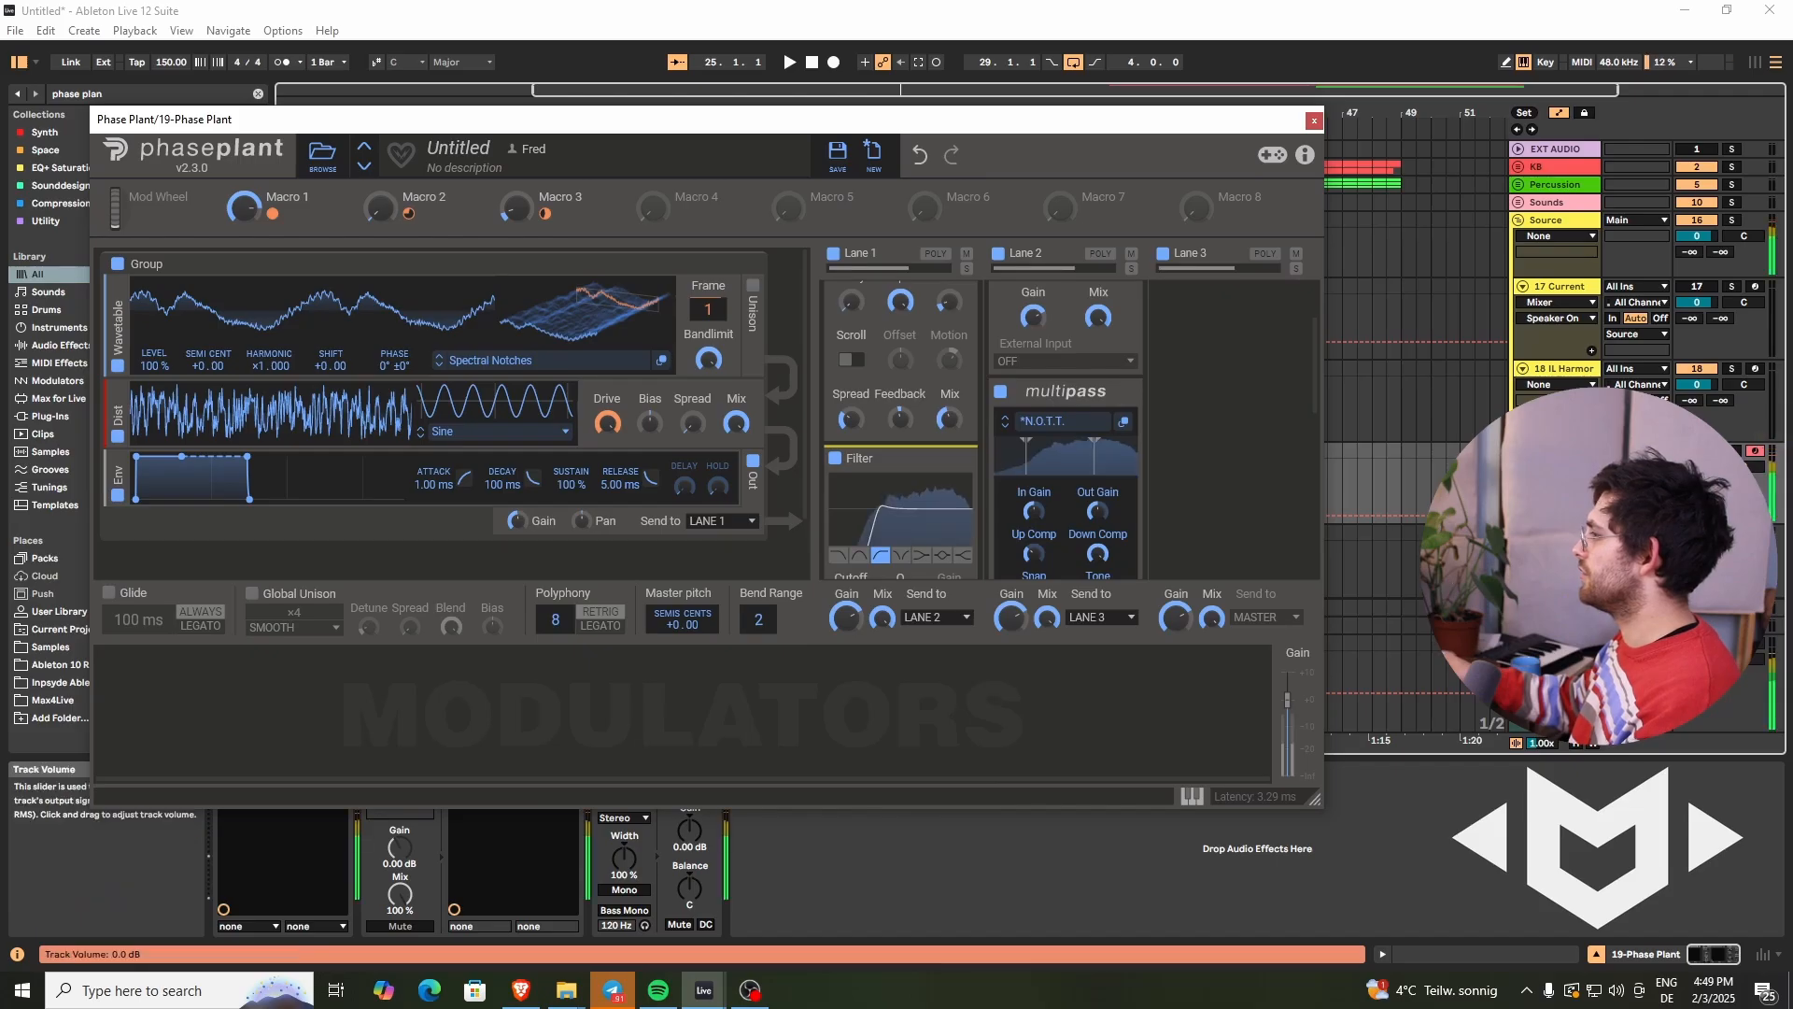
- Search the browser for arp and add the Arpeggiator to the track
{"action": "left_click_drag", "start_coordinate": [376, 225], "coordinate": [369, 205]}
{"action": "left_click_drag", "start_coordinate": [525, 212], "coordinate": [525, 213]}
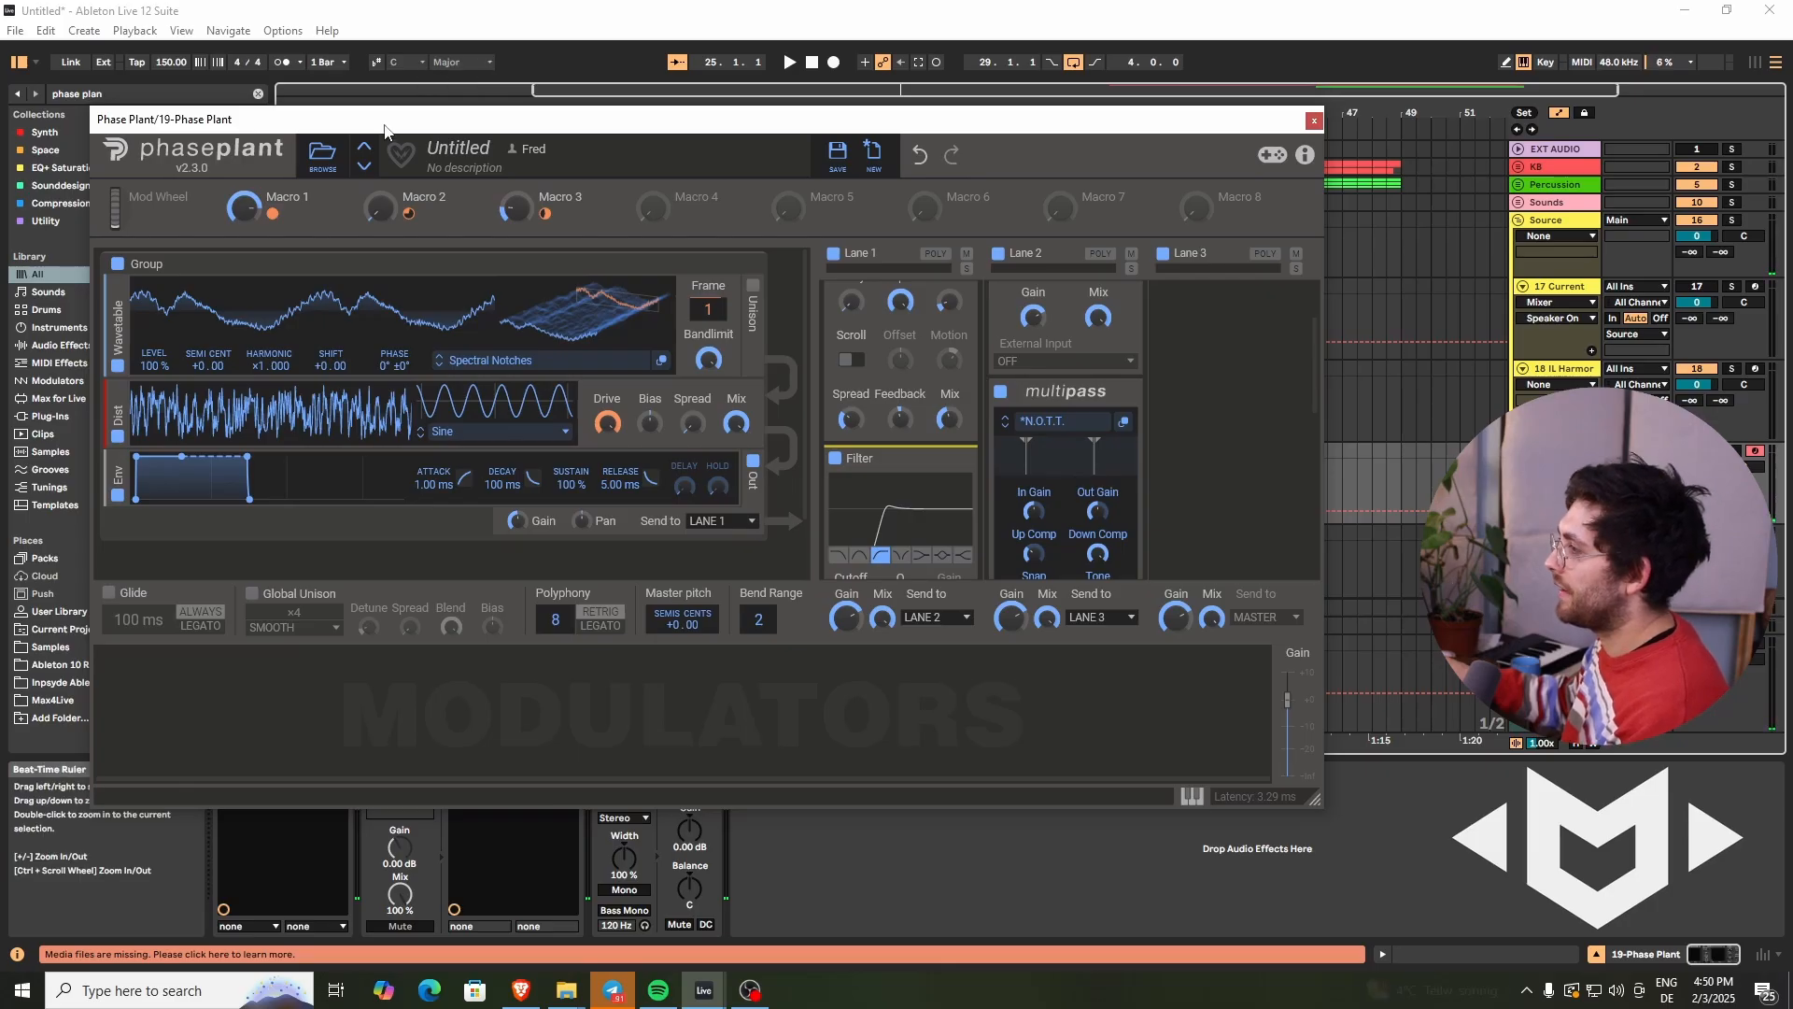
{"action": "left_click_drag", "start_coordinate": [331, 119], "coordinate": [496, 113]}
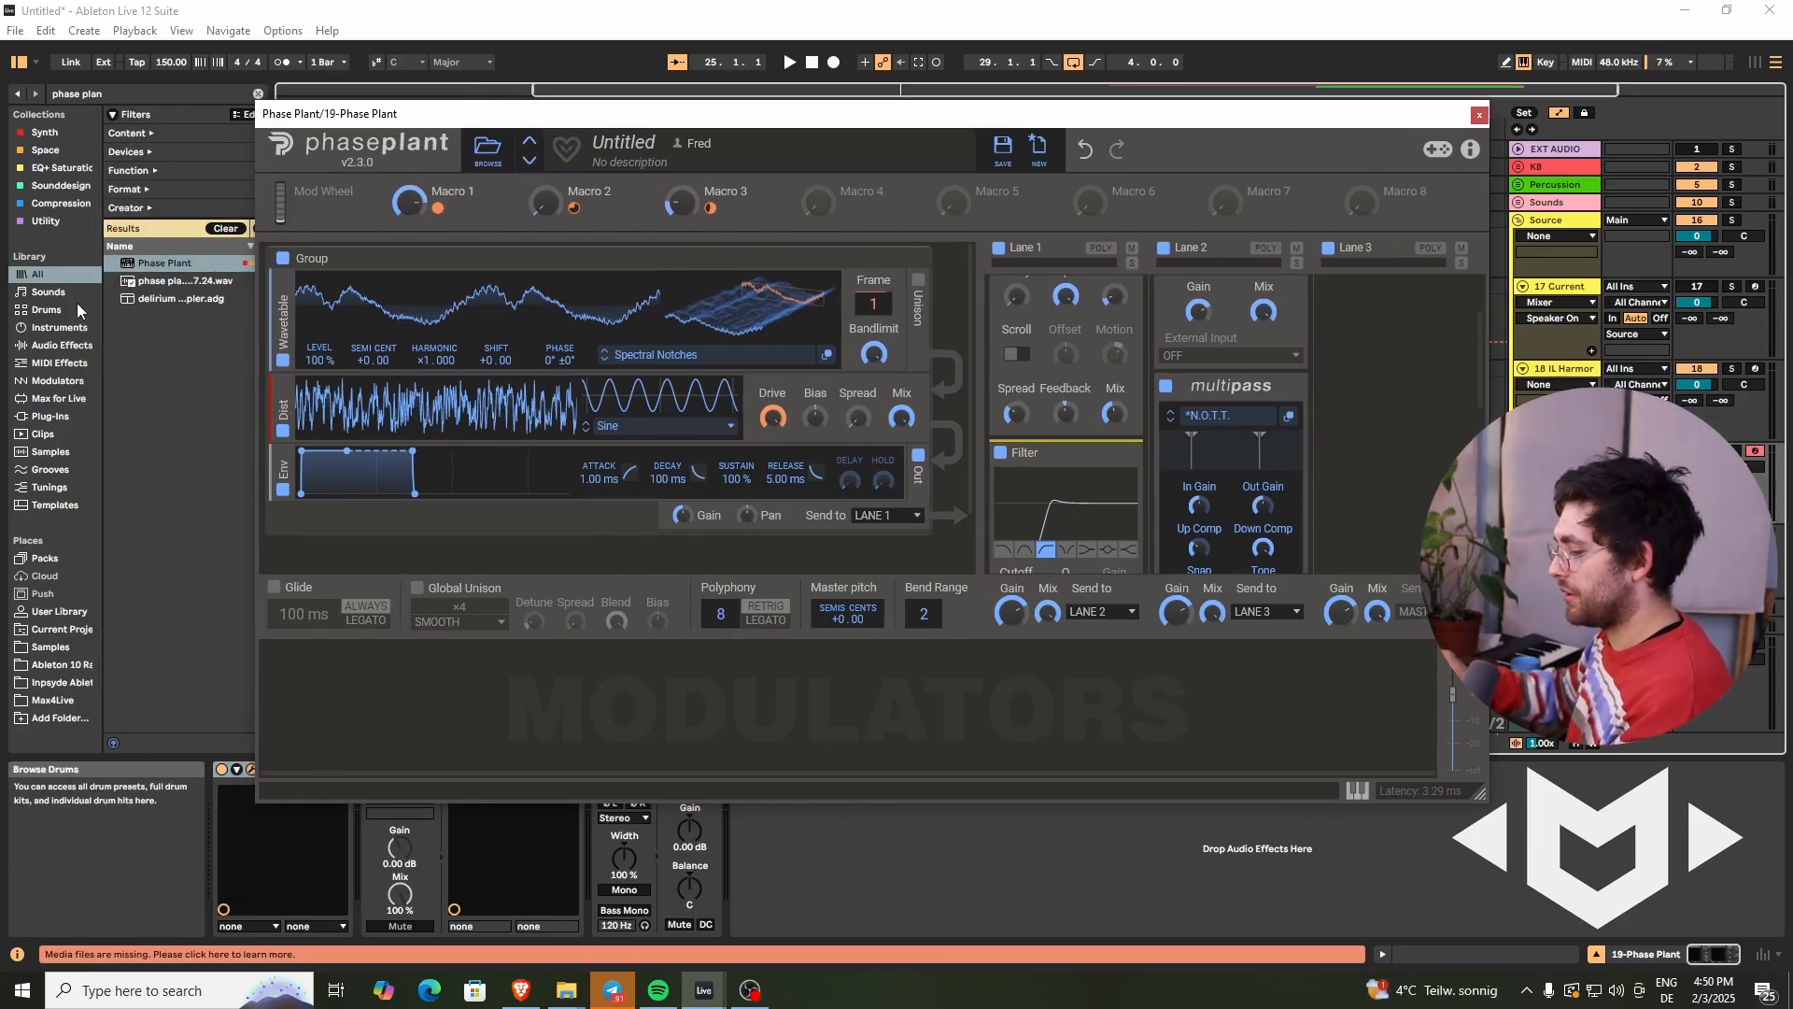
{"action": "key", "text": "ctrl+f"}
{"action": "type", "text": "aprrp"}
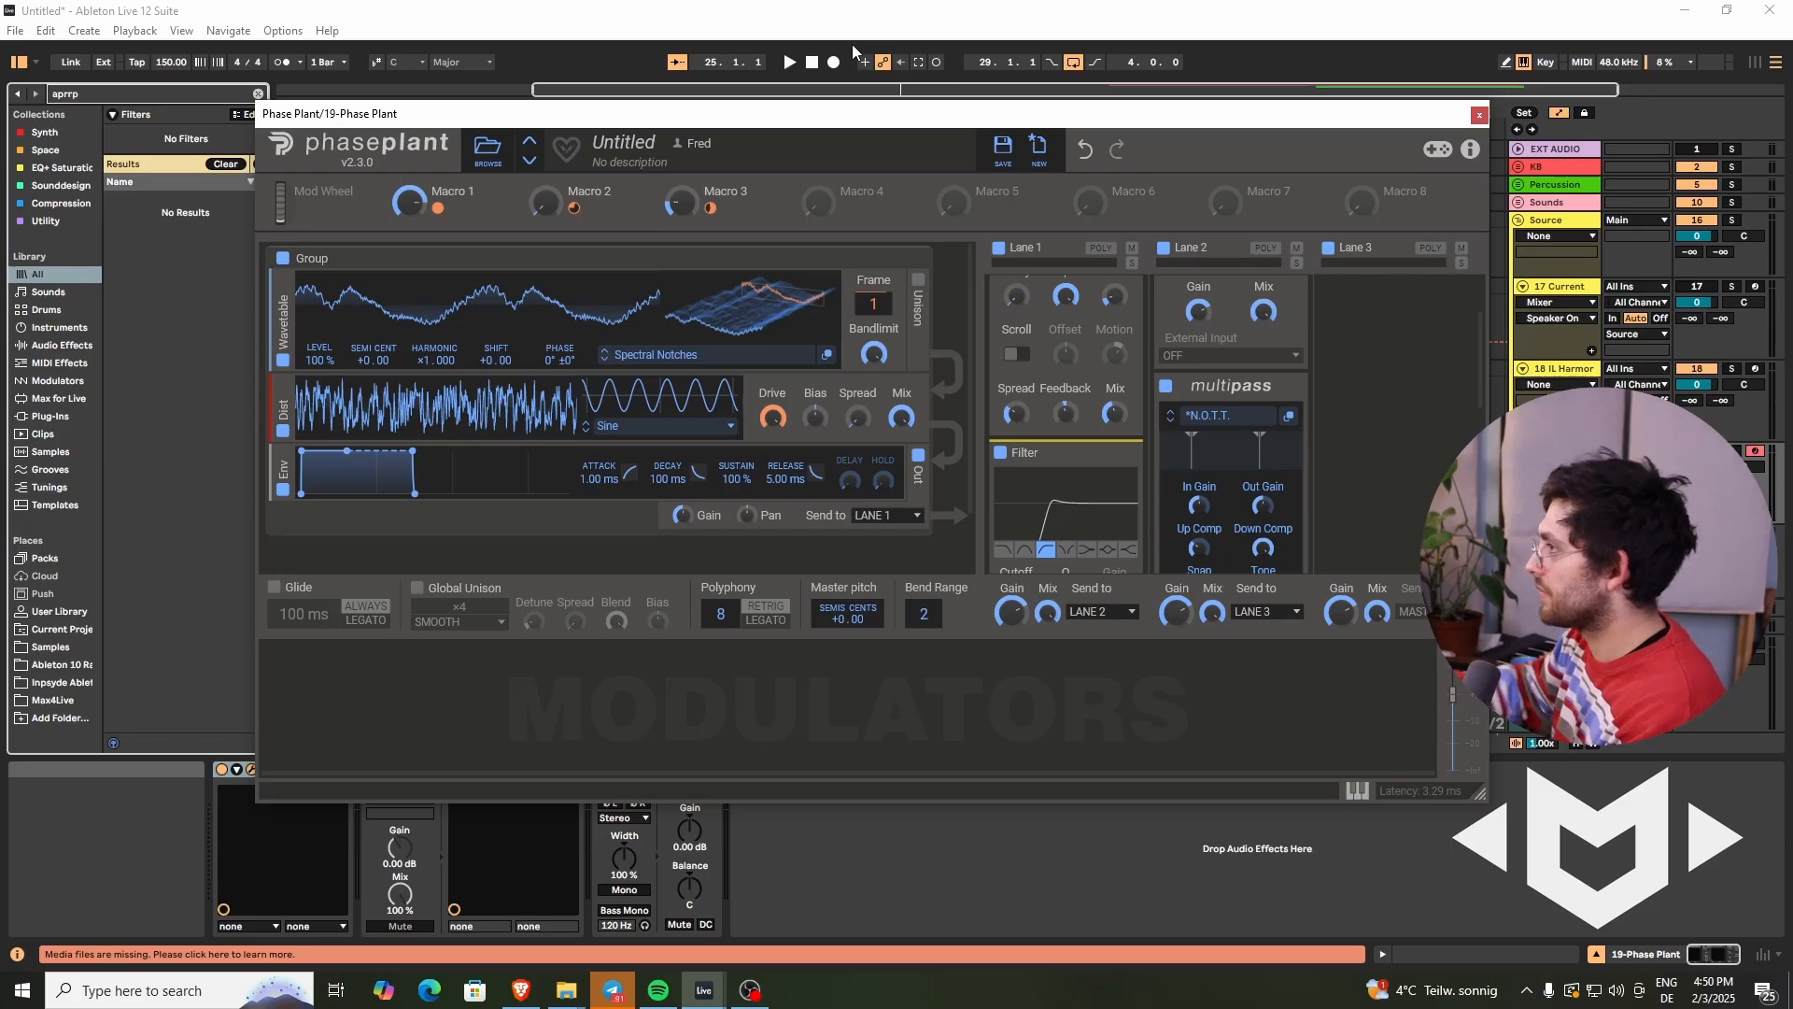
{"action": "left_click_drag", "start_coordinate": [266, 906], "coordinate": [266, 910]}
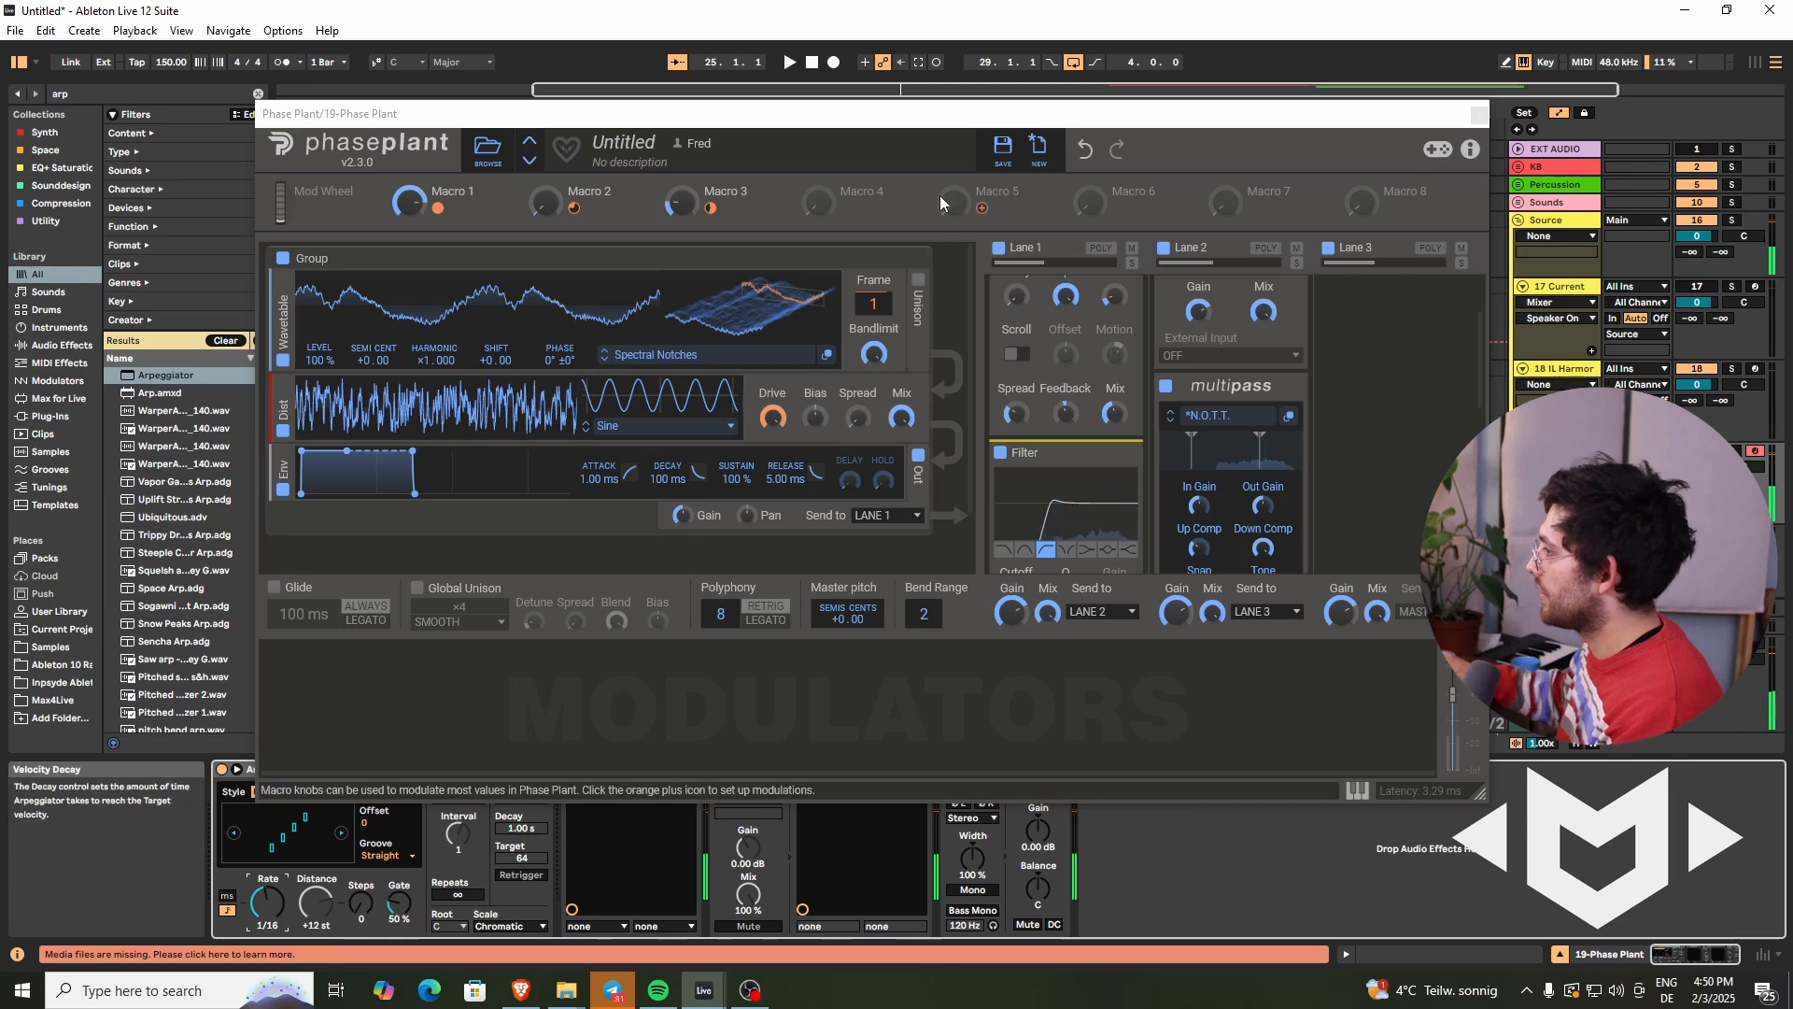
- Add a Random modulator and assign it to the envelope's release
{"action": "left_click", "coordinate": [370, 688]}
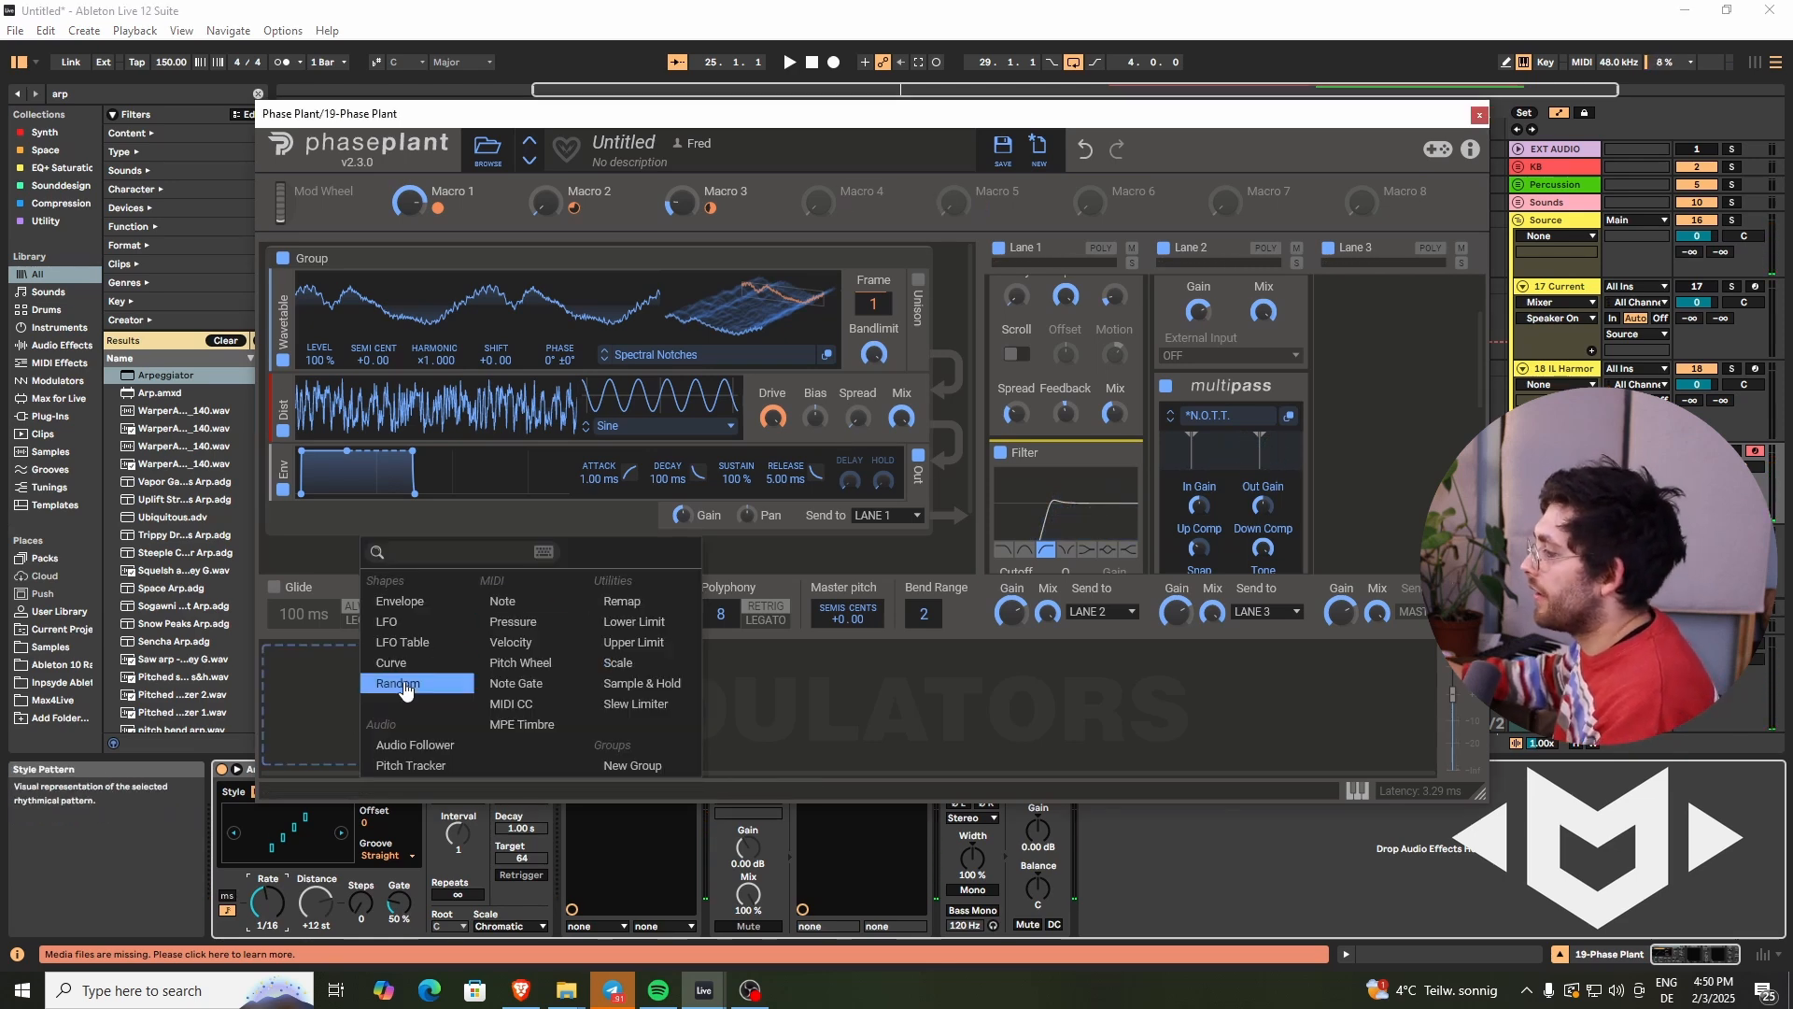
{"action": "left_click", "coordinate": [400, 682]}
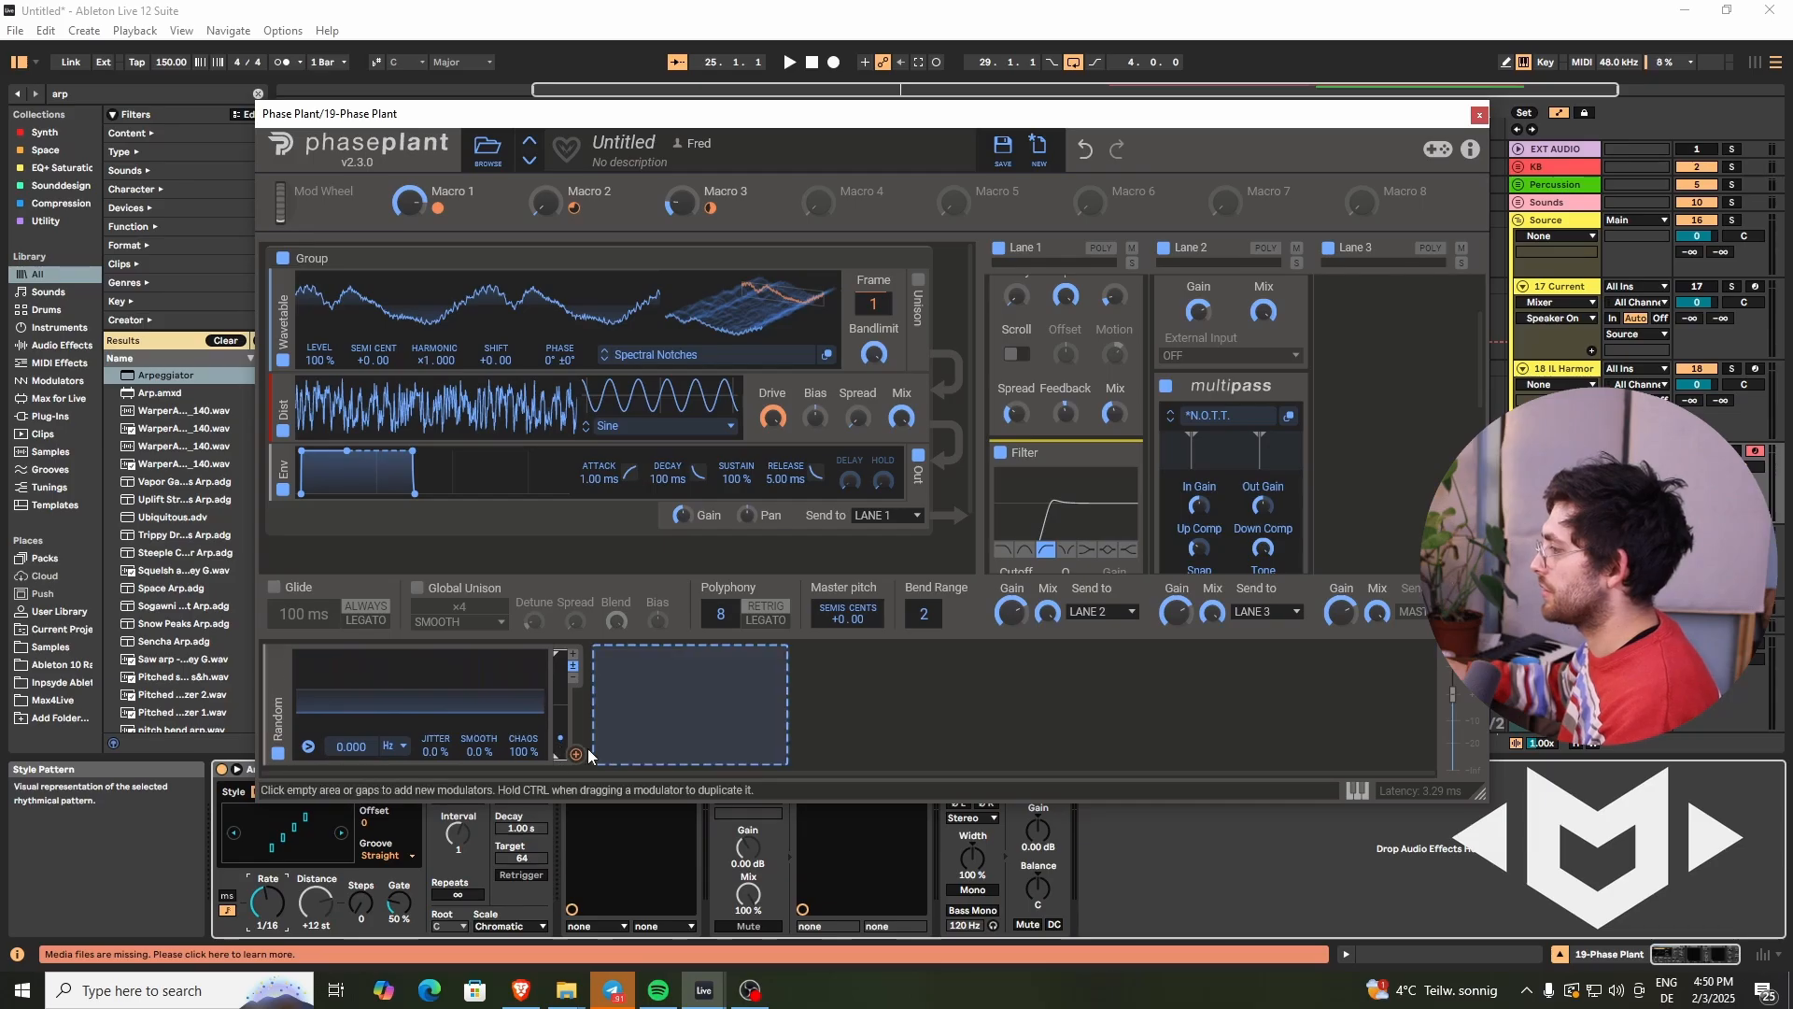
{"action": "left_click", "coordinate": [573, 654]}
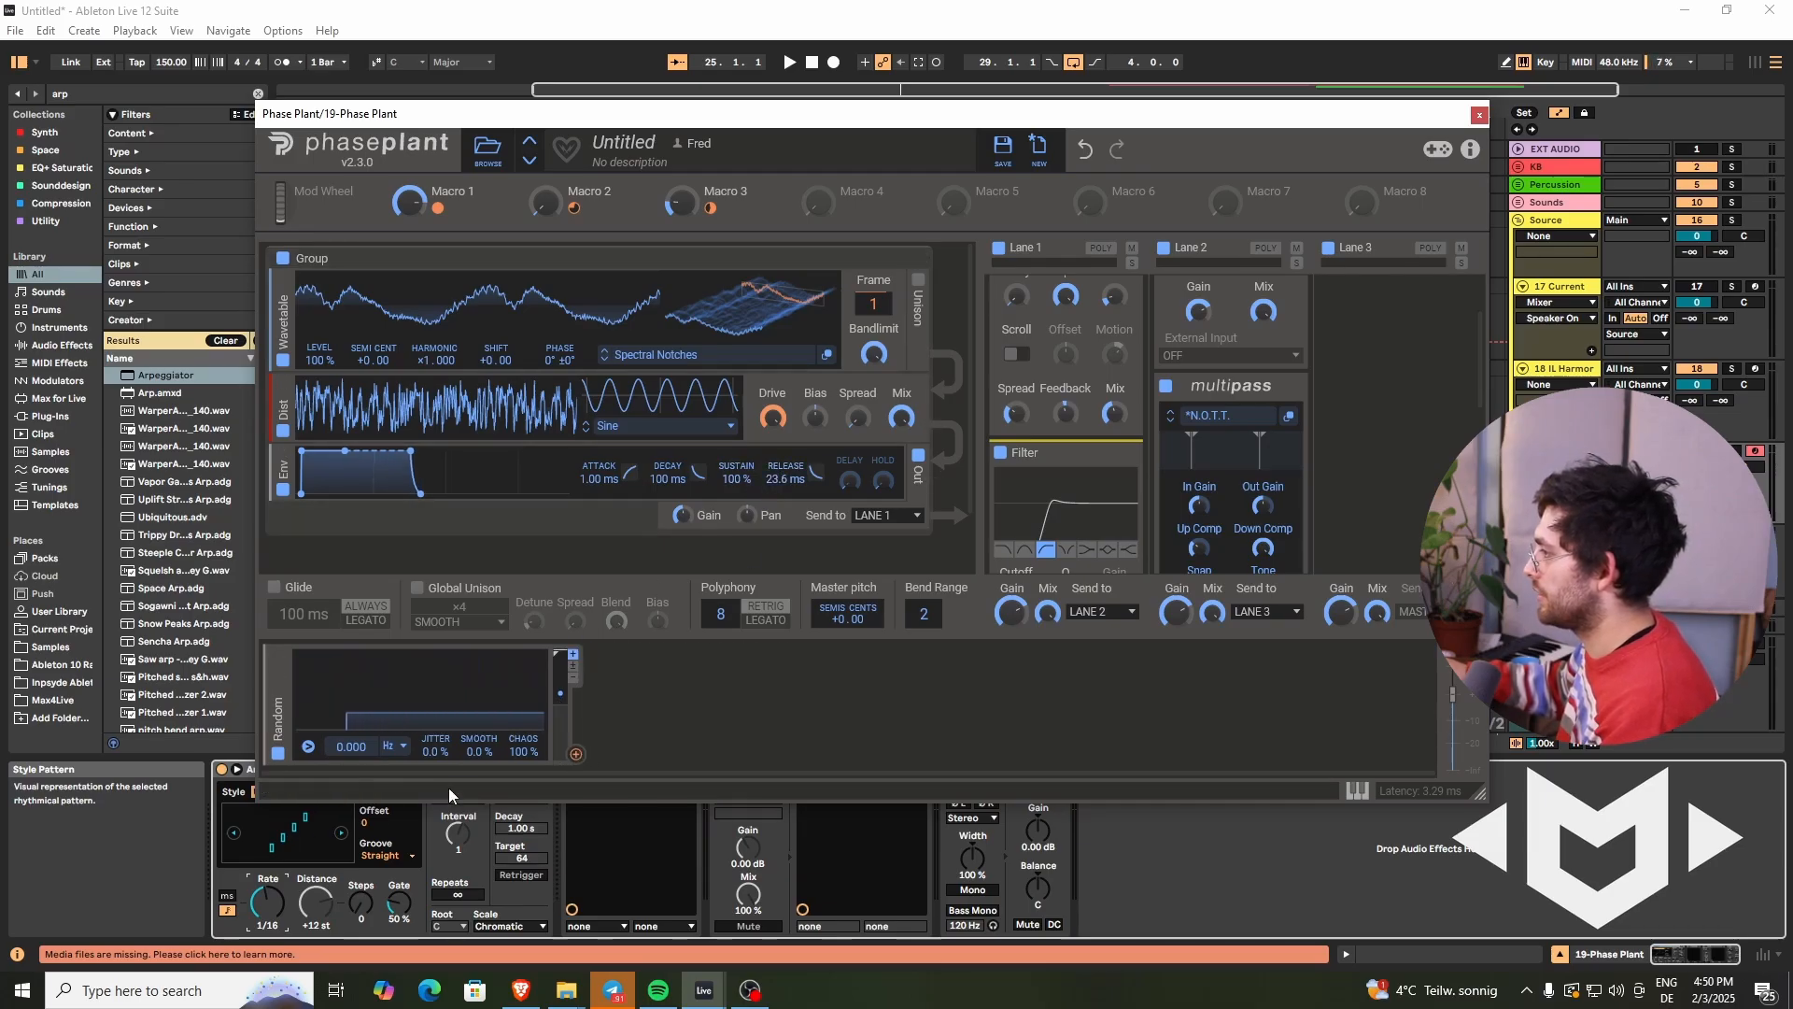
{"action": "left_click_drag", "start_coordinate": [576, 755], "coordinate": [785, 487]}
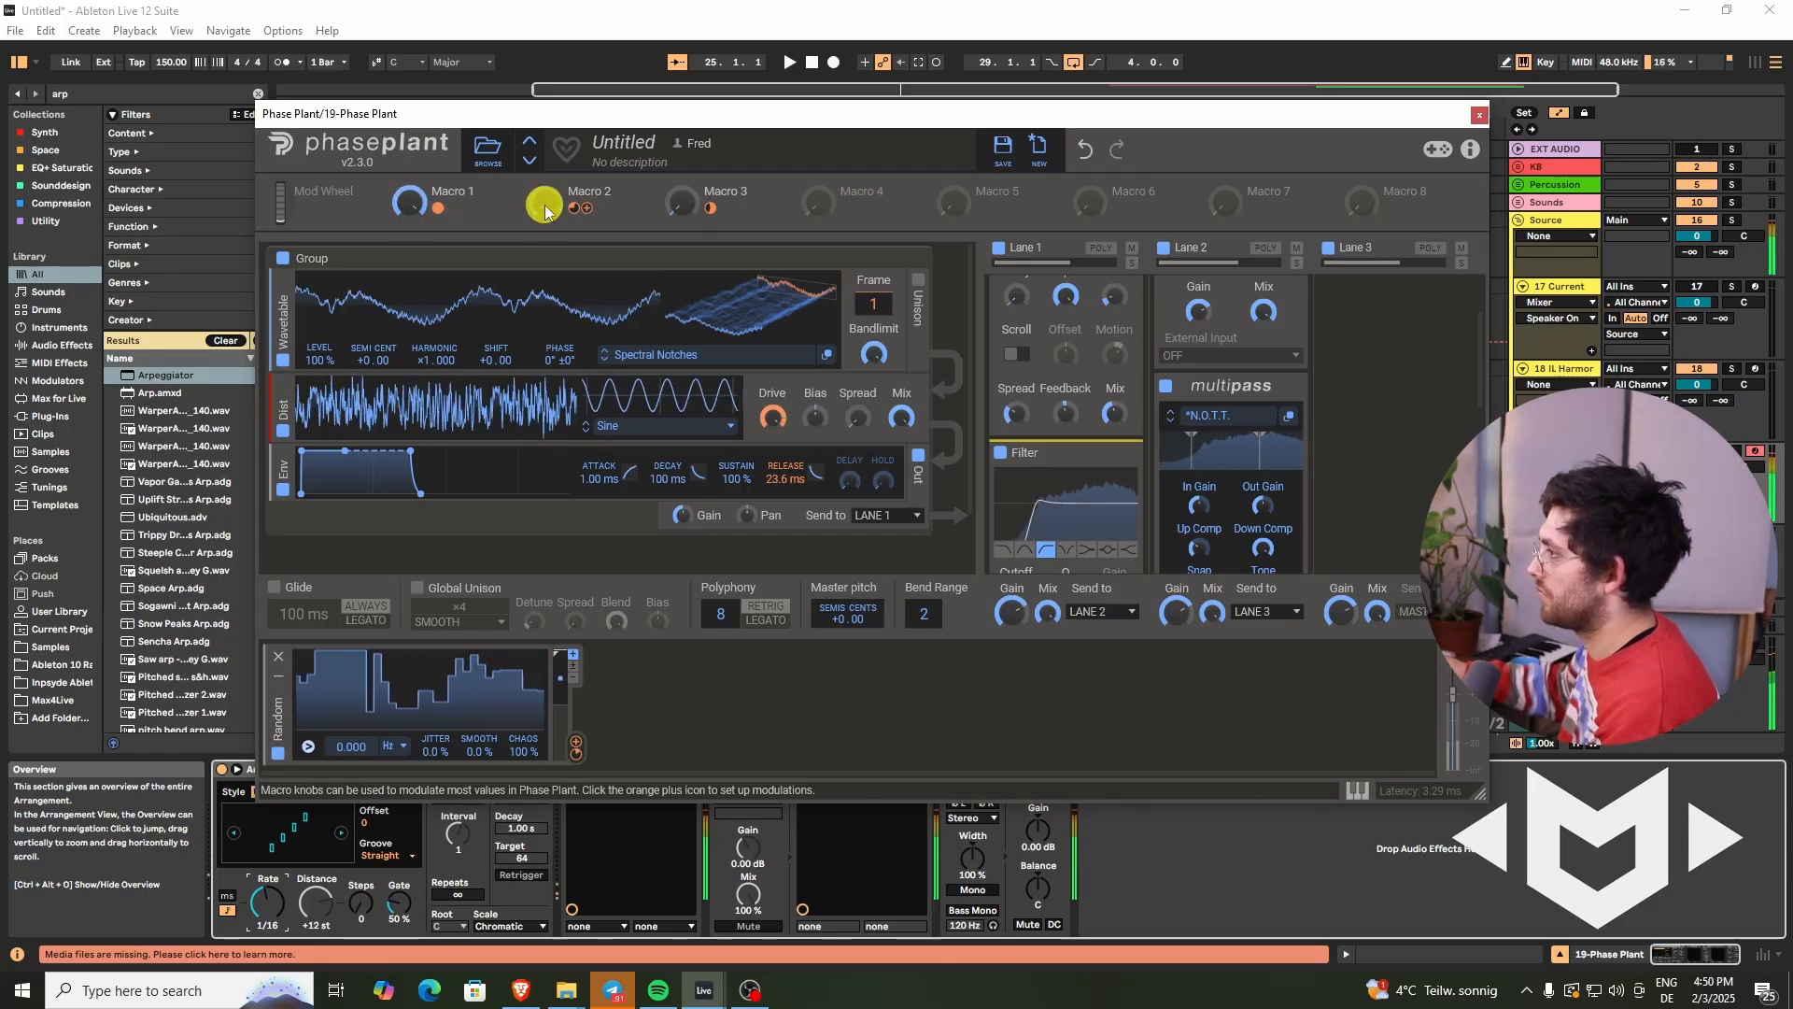
{"action": "left_click_drag", "start_coordinate": [401, 897], "coordinate": [402, 900]}
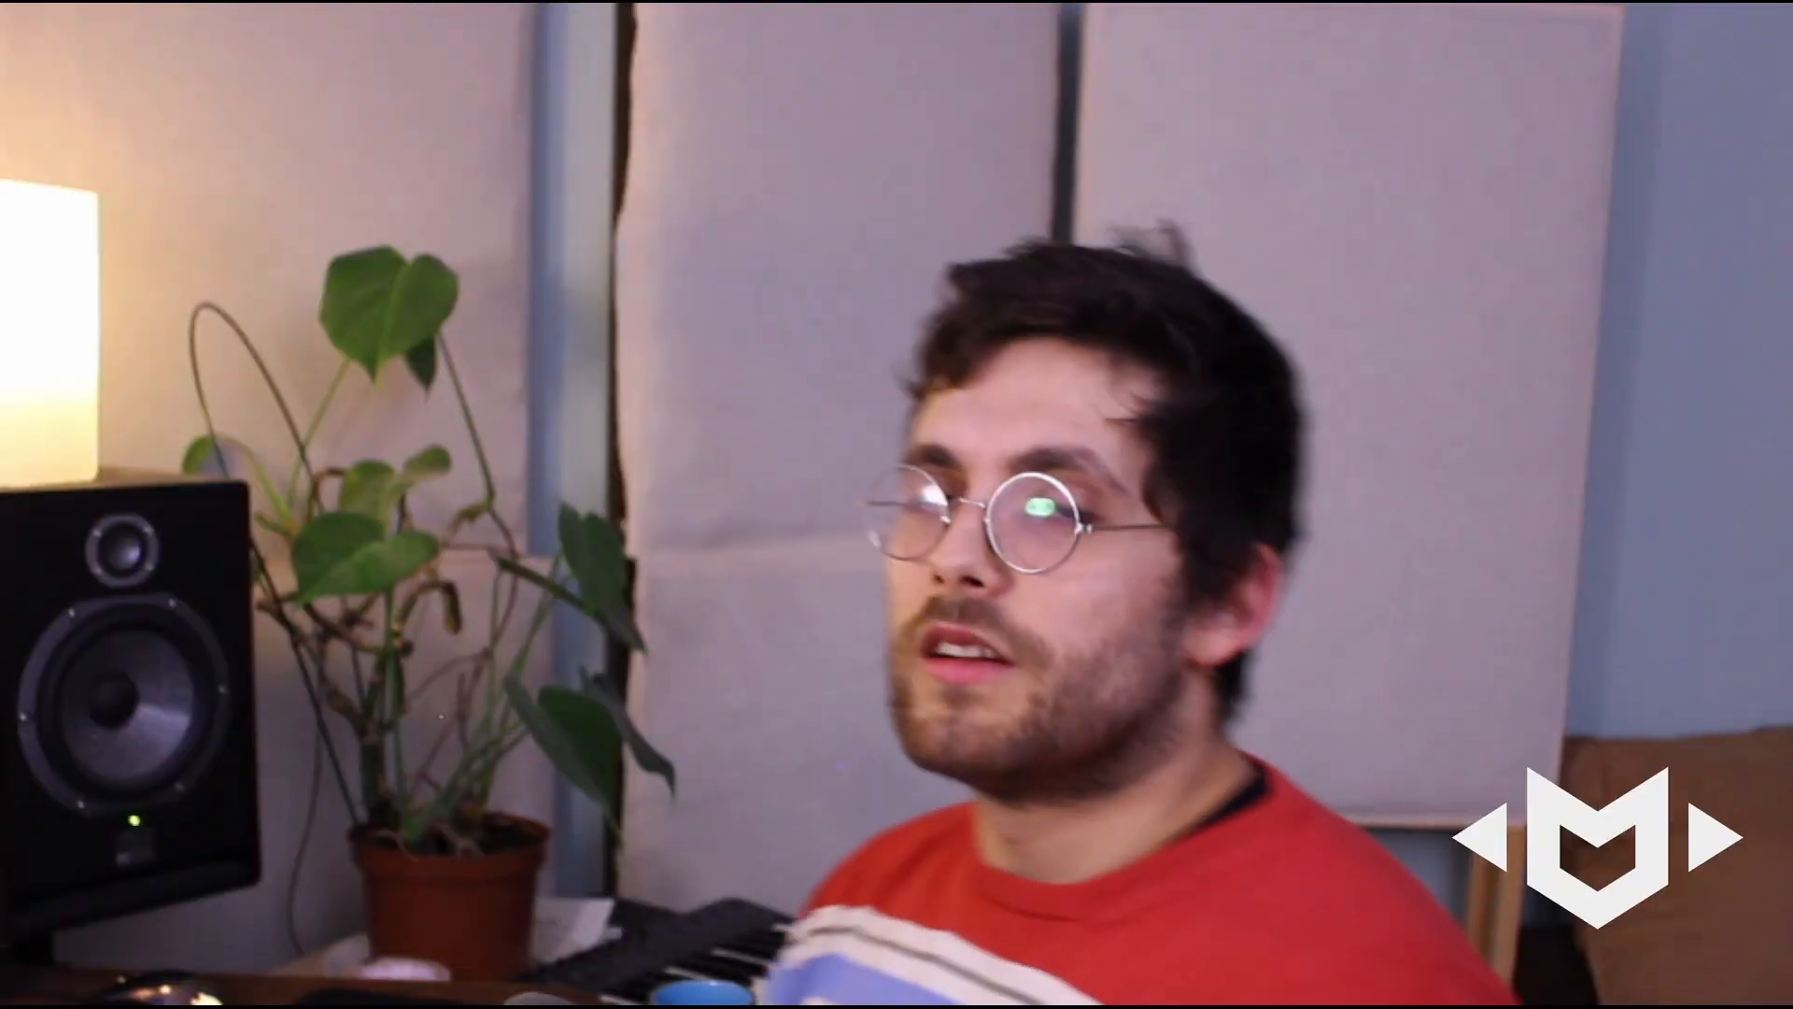